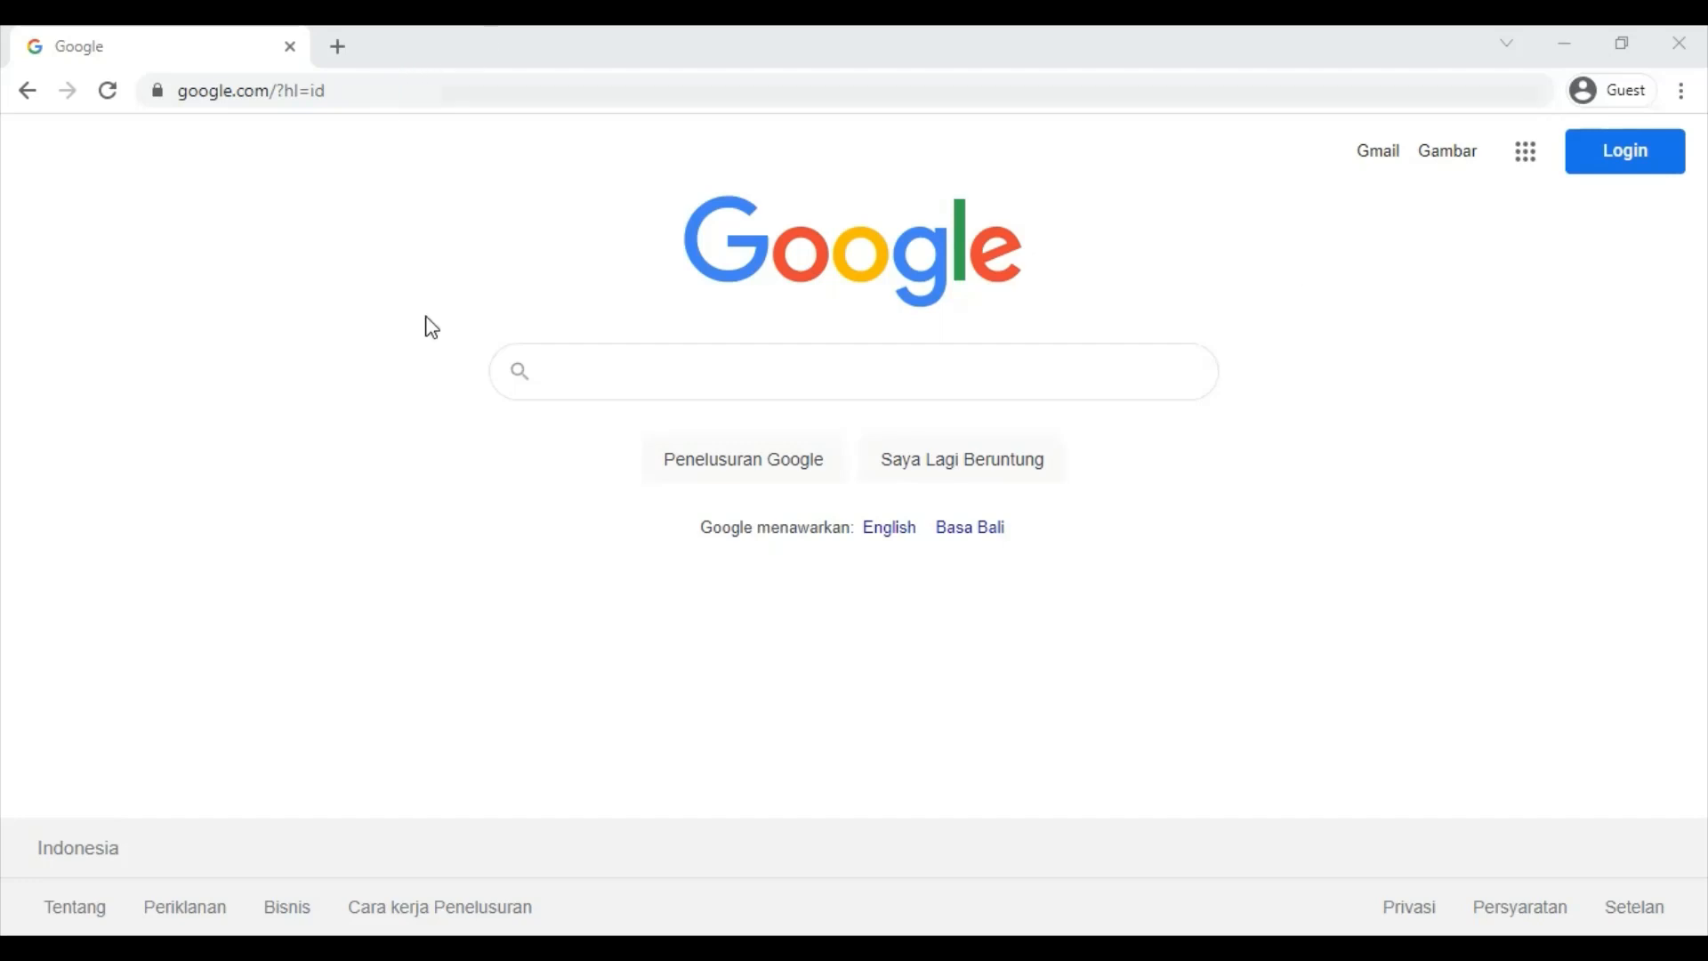
- Search Google for 'padlet' and open the 'Padlet: Kamu indah' result at id.padlet.com
click(630, 365)
text(pa)
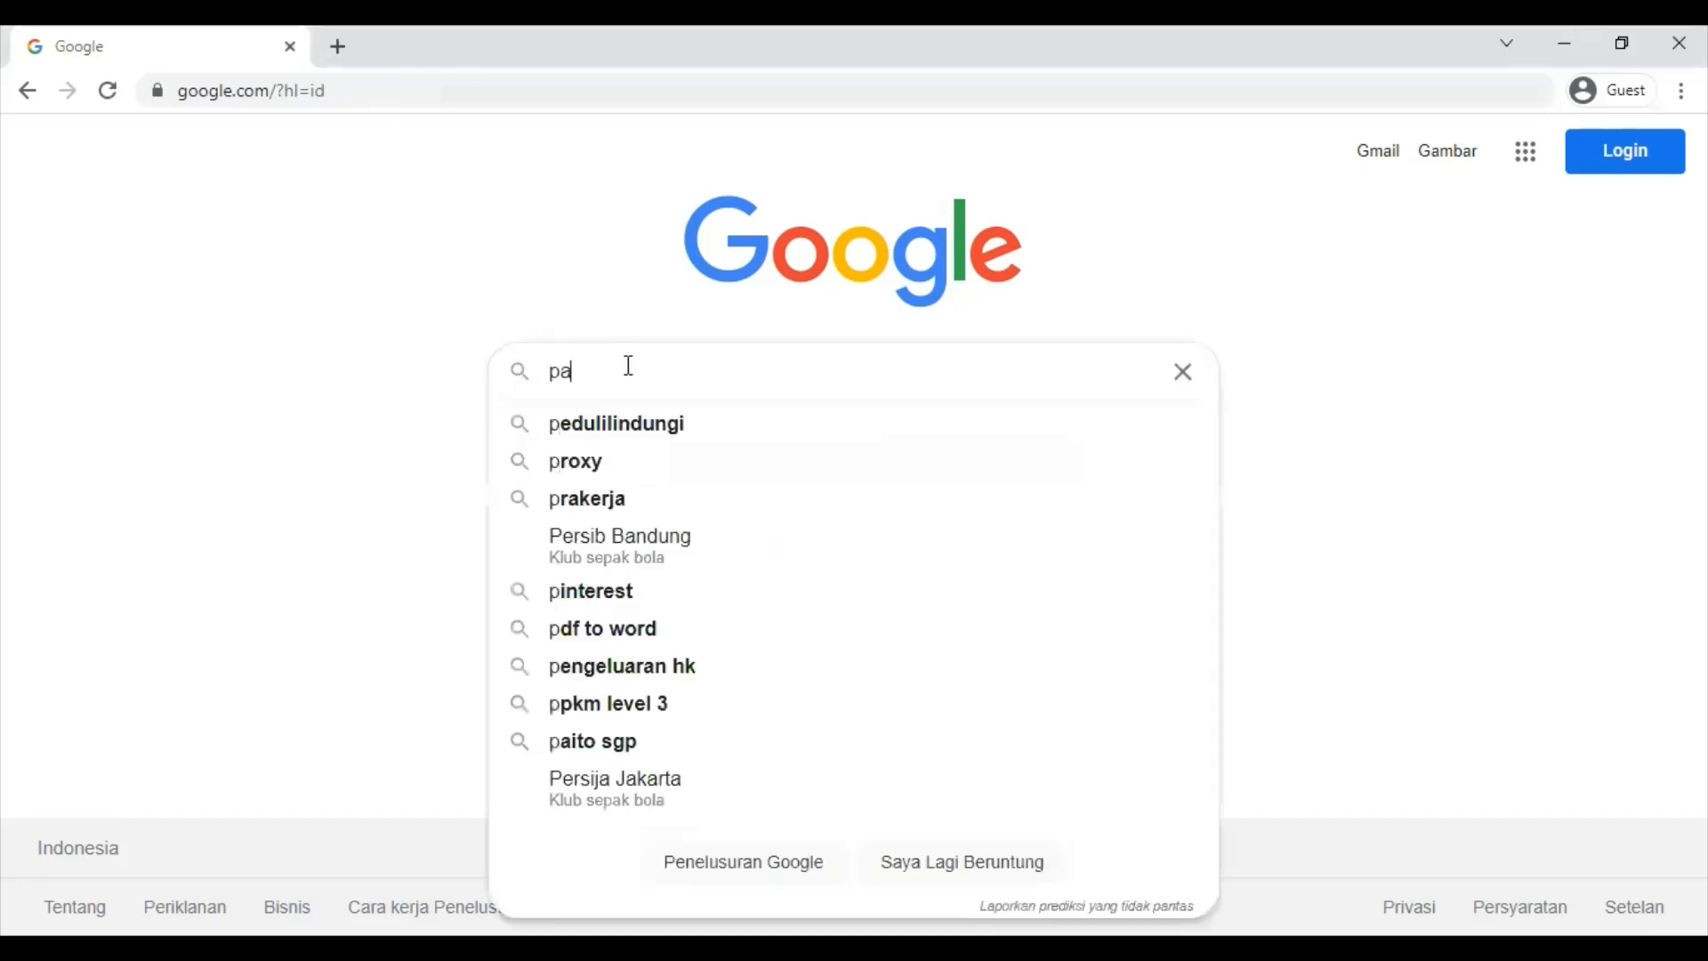
text(dlet)
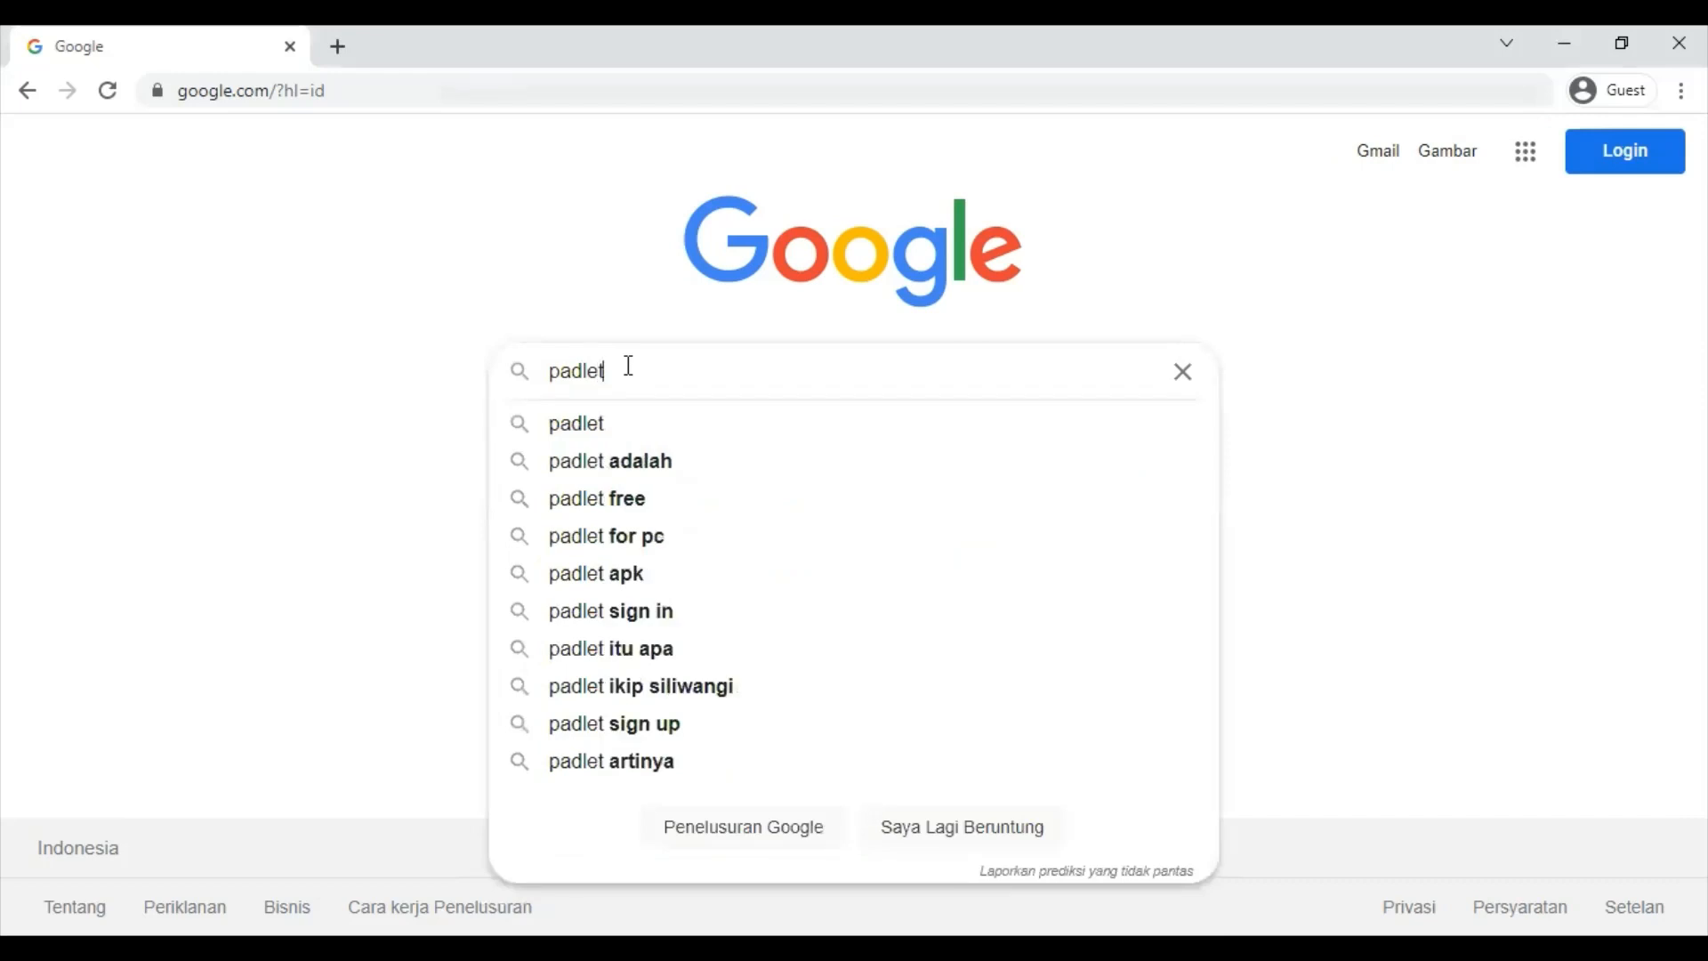
key(Return)
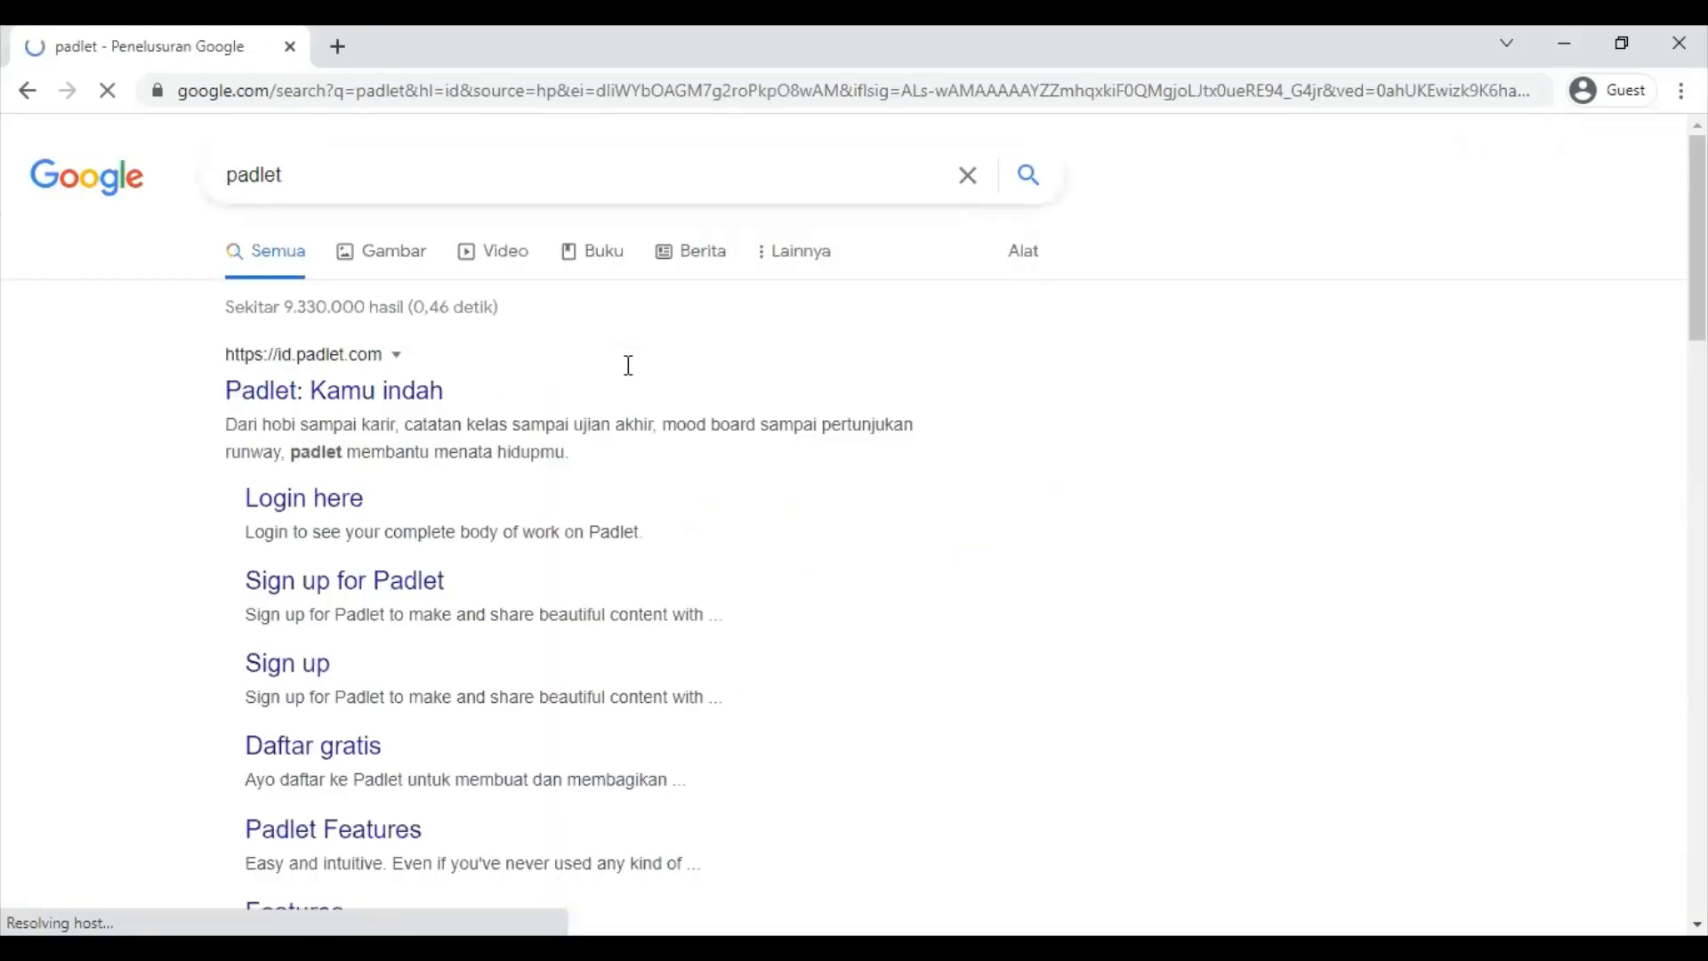
click(392, 398)
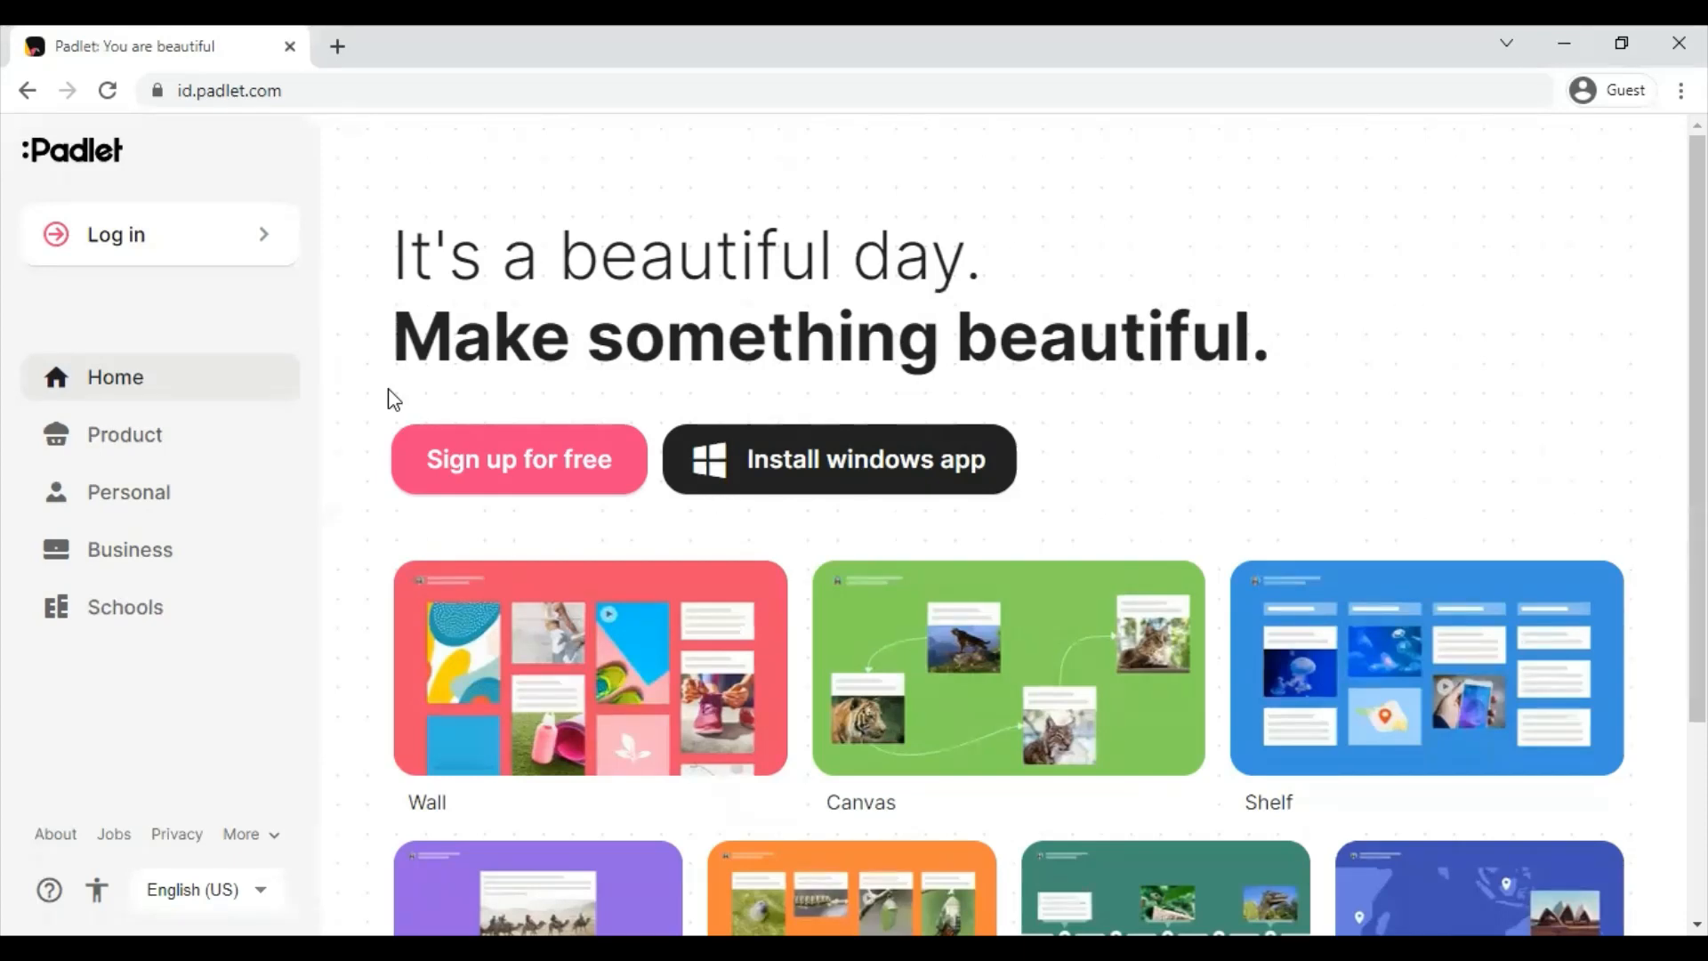
- Sign up for Padlet with Google, entering the account e-mail and password
click(552, 464)
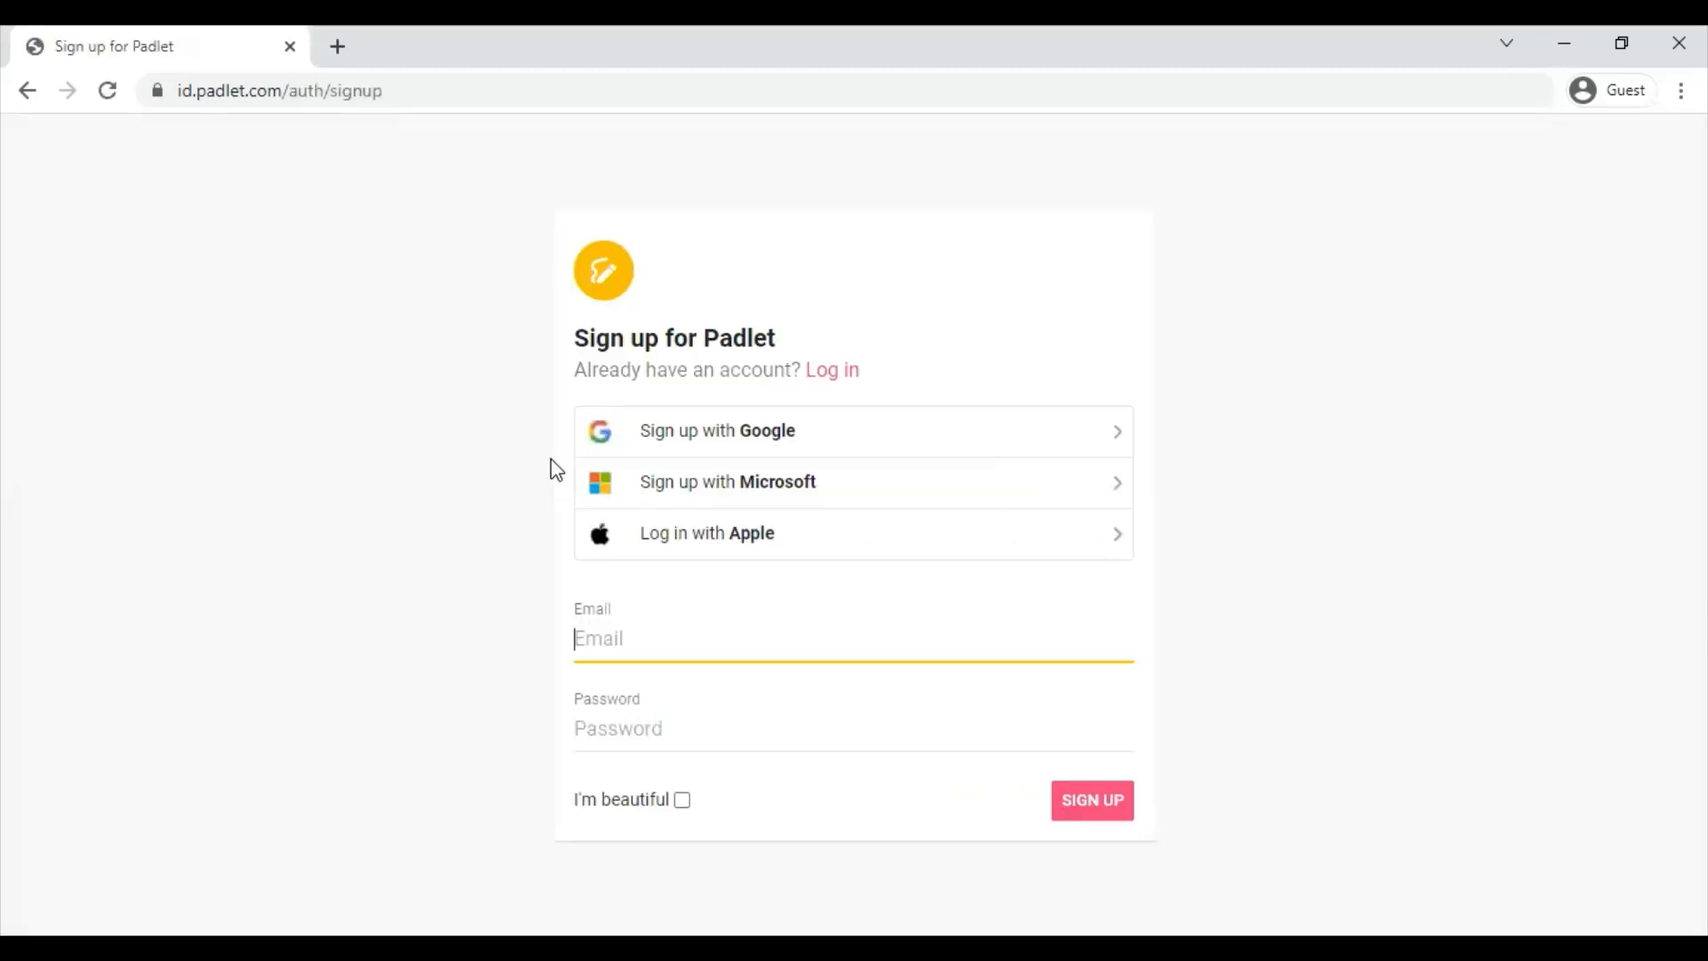
click(765, 432)
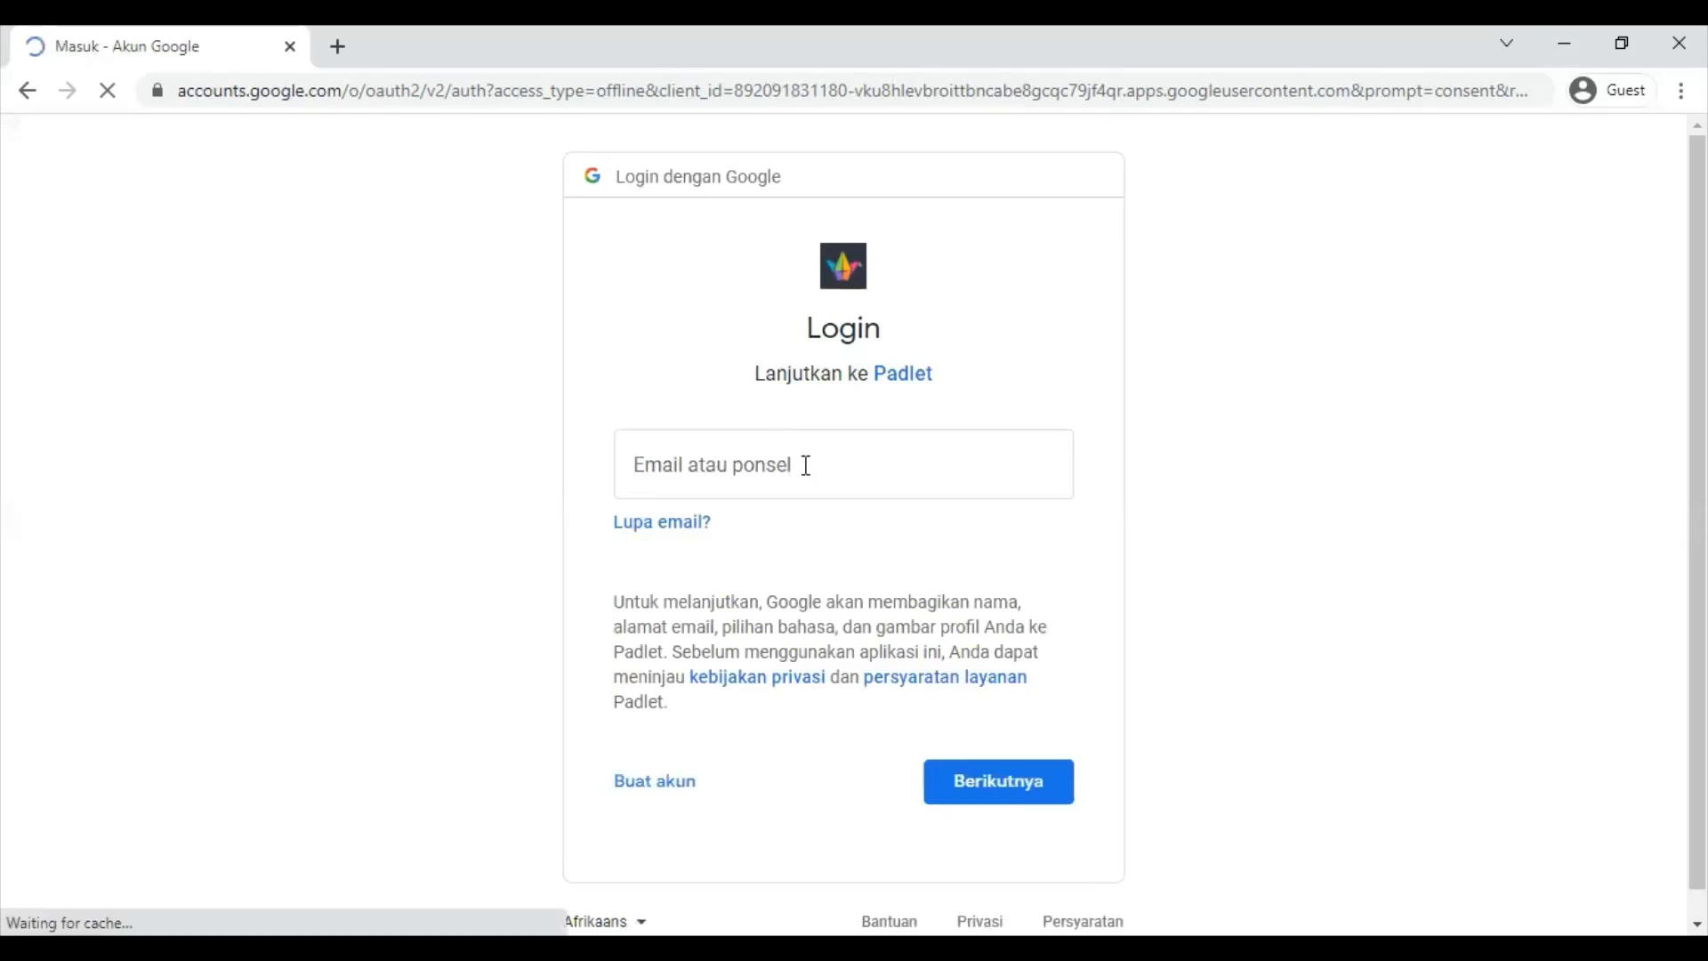
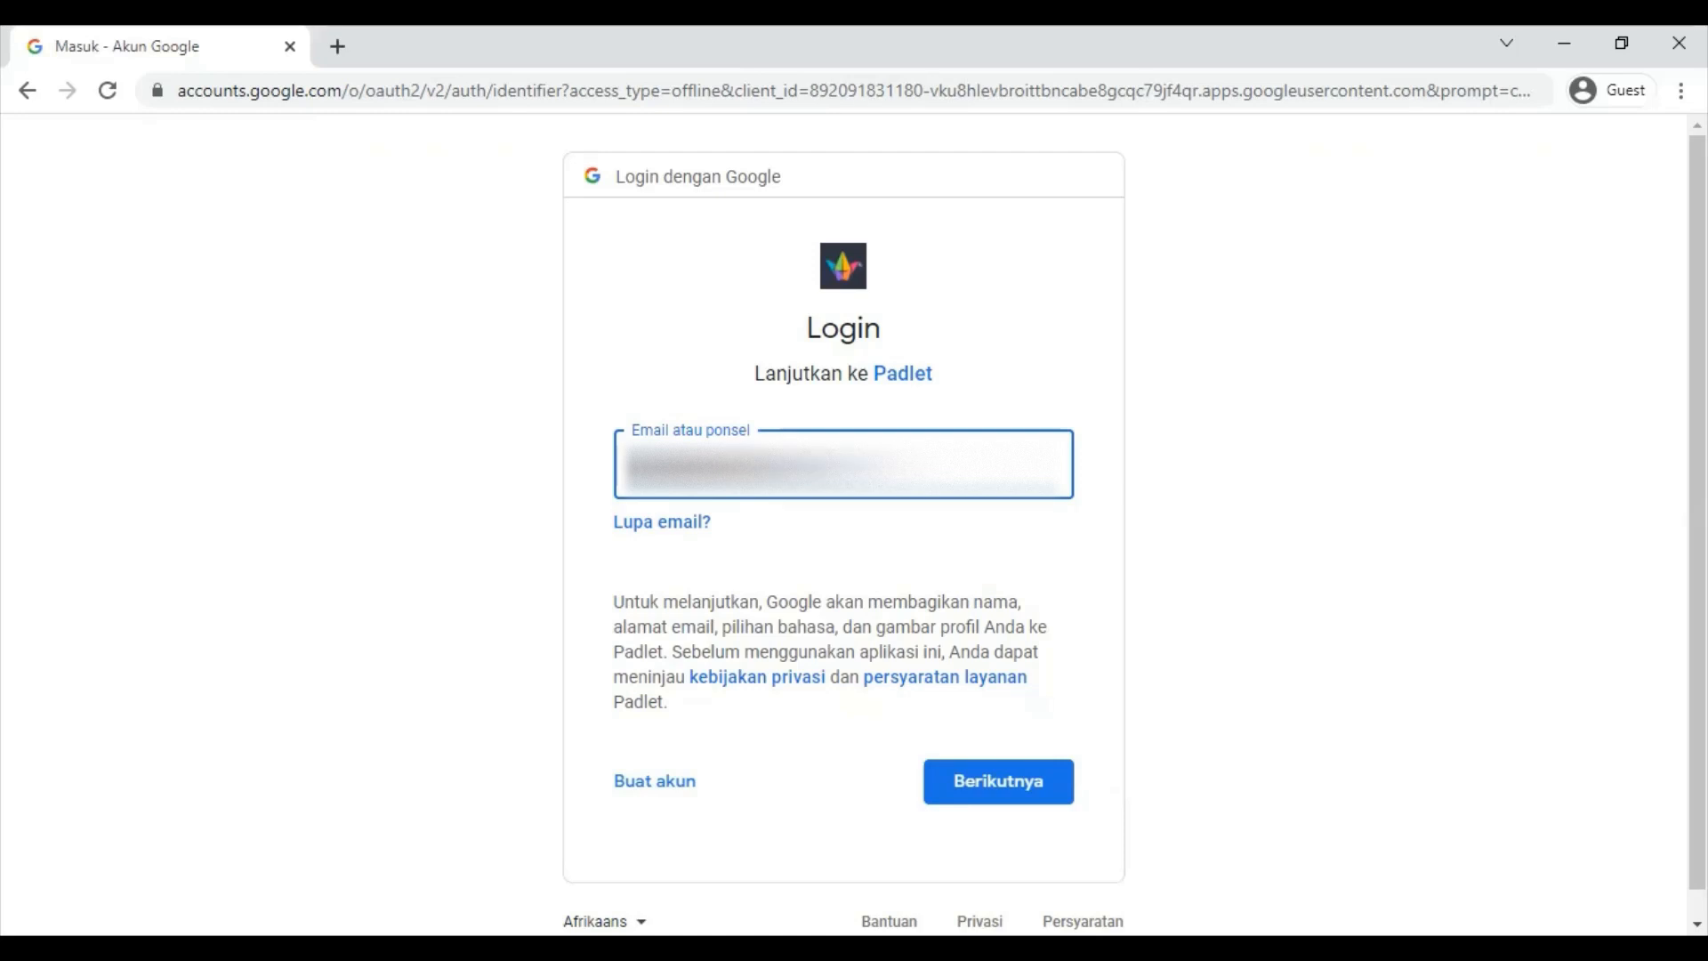
click(1030, 783)
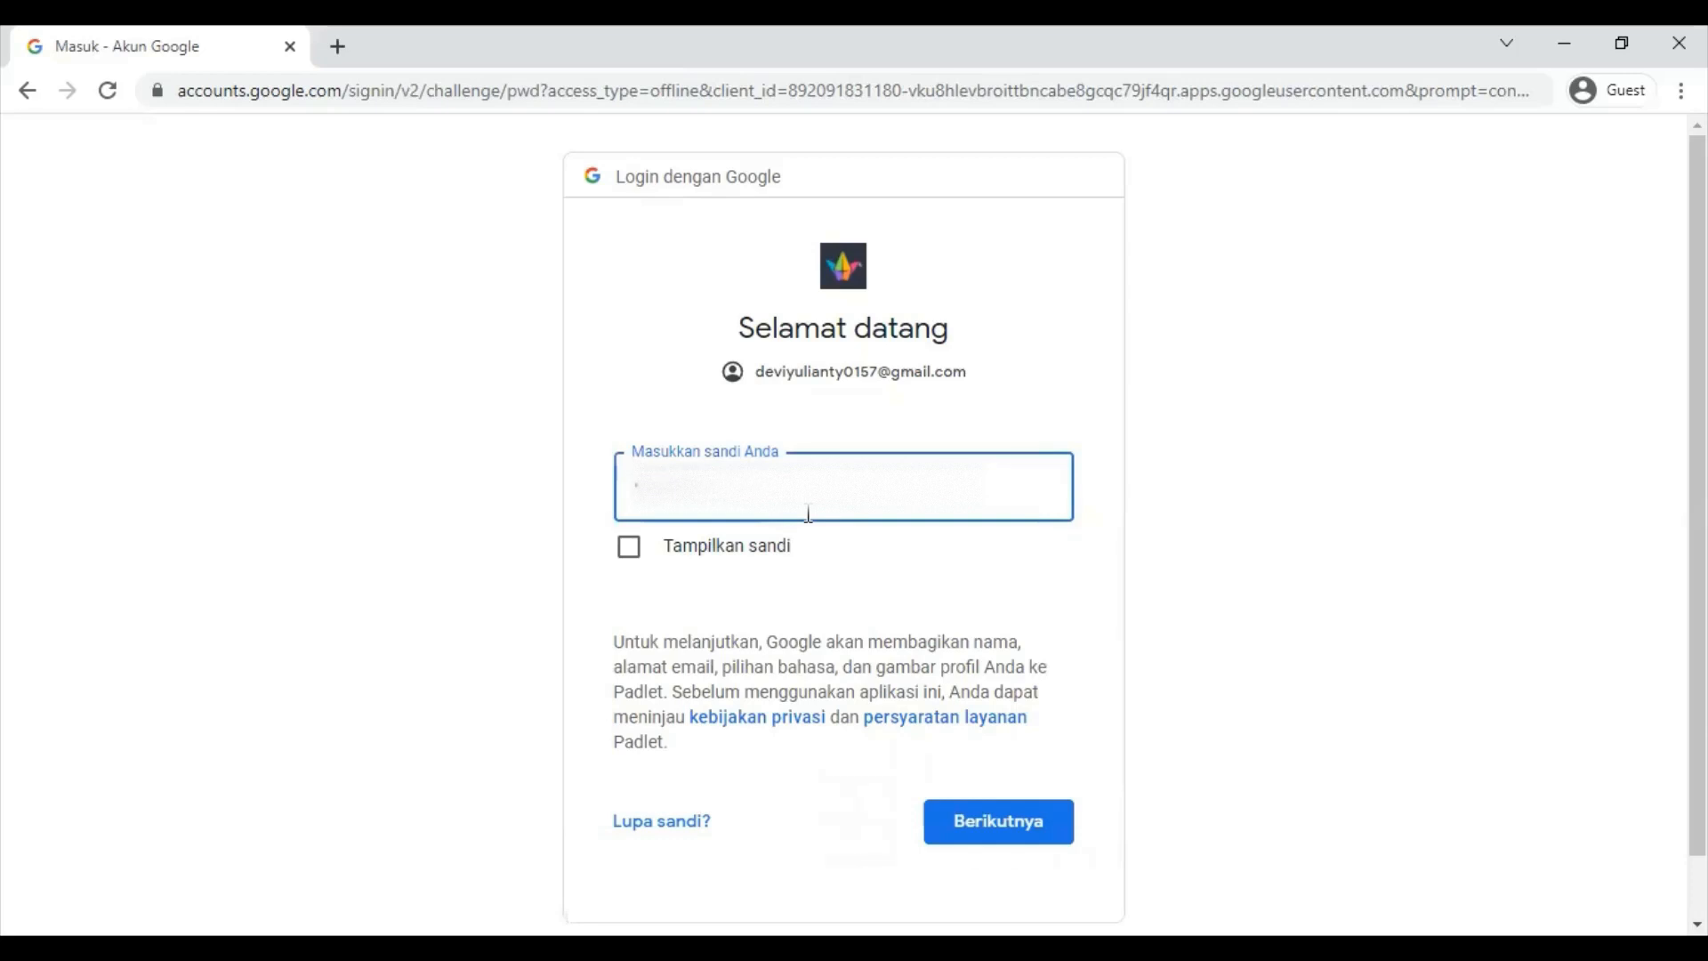
key(Return)
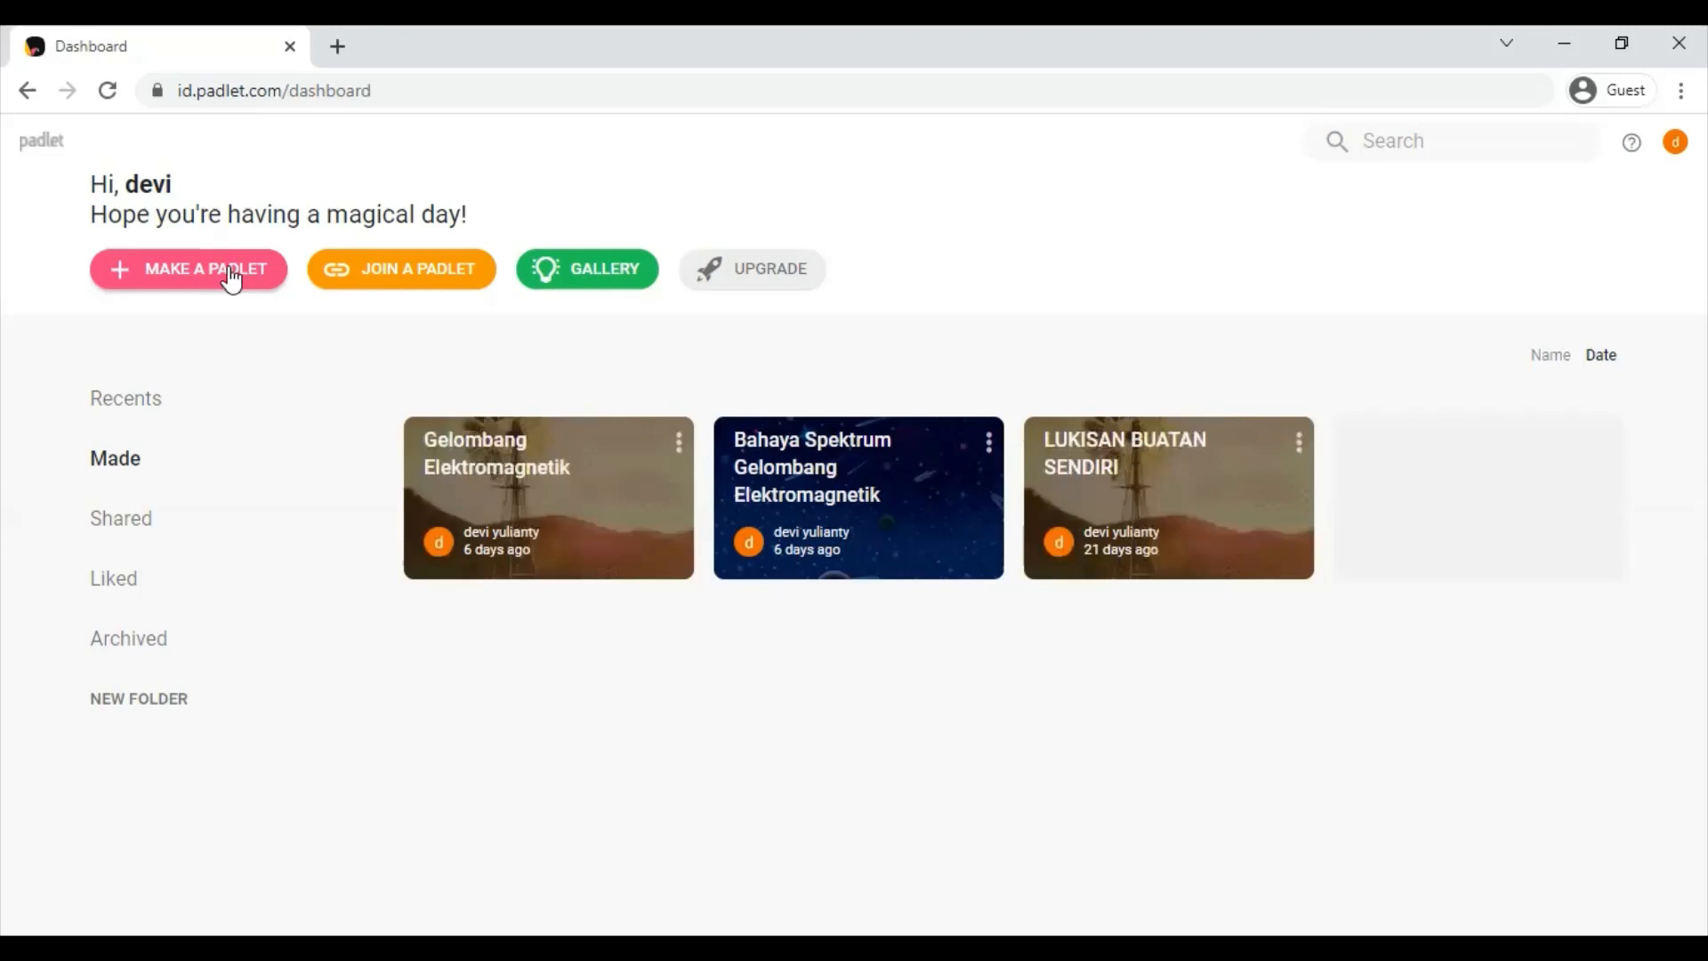
- Archive the Gelombang Elektromagnetik padlet from its card menu, then start making a new padlet
click(680, 453)
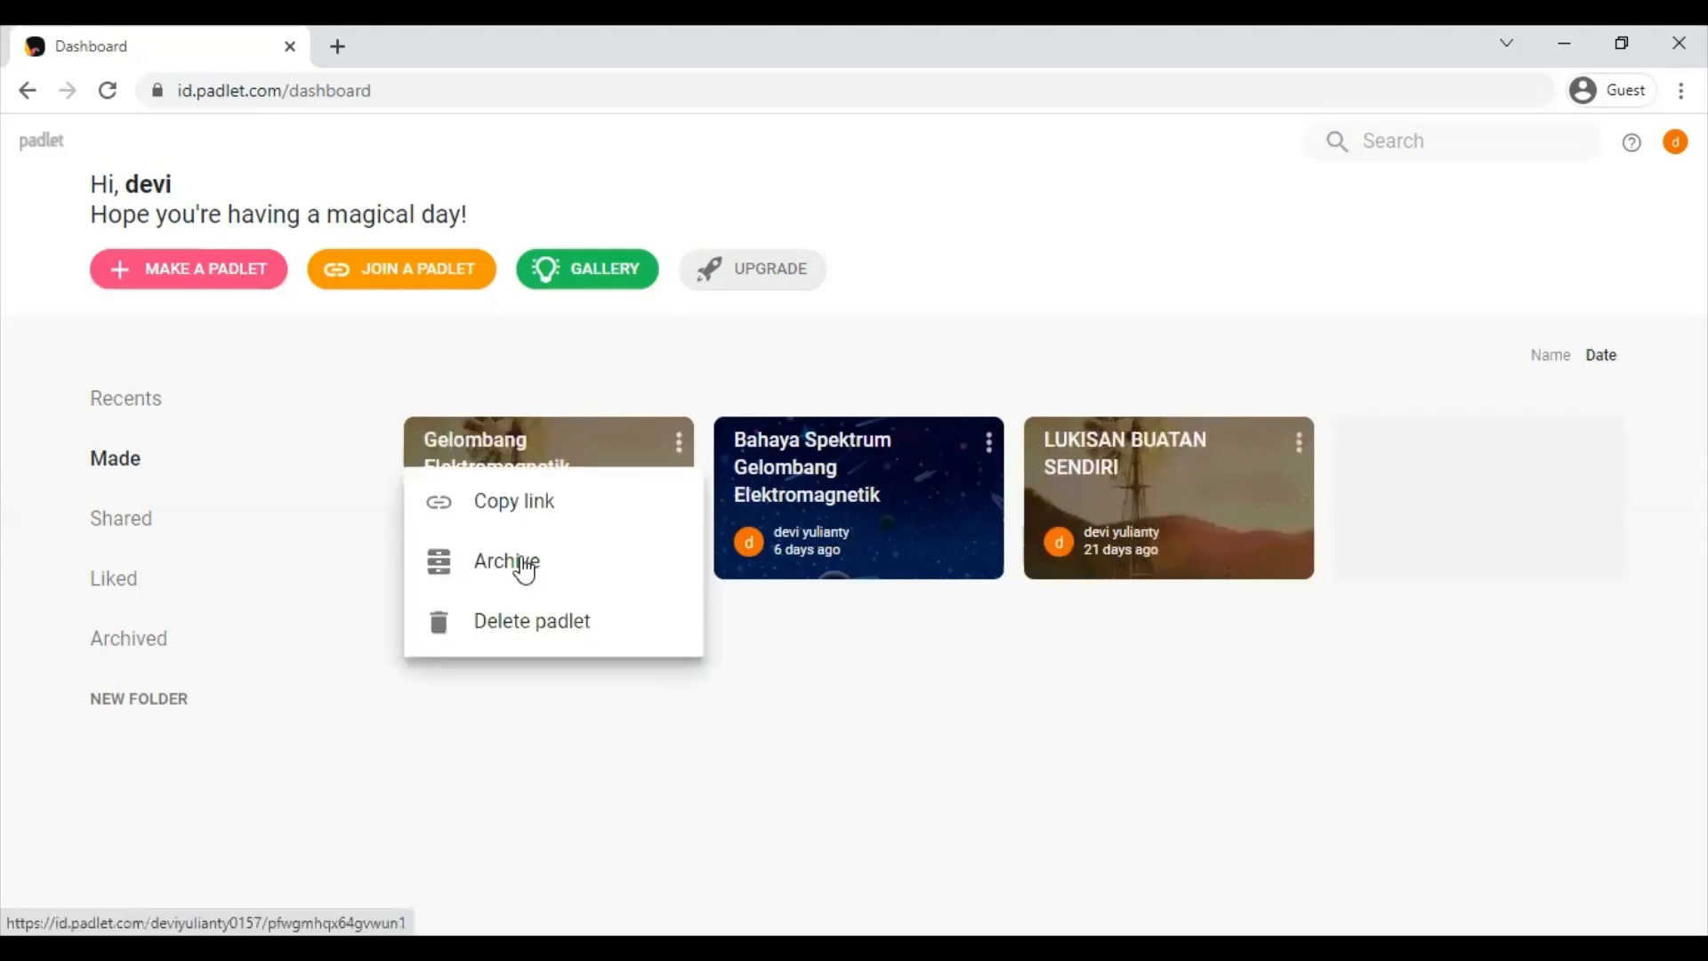
click(324, 404)
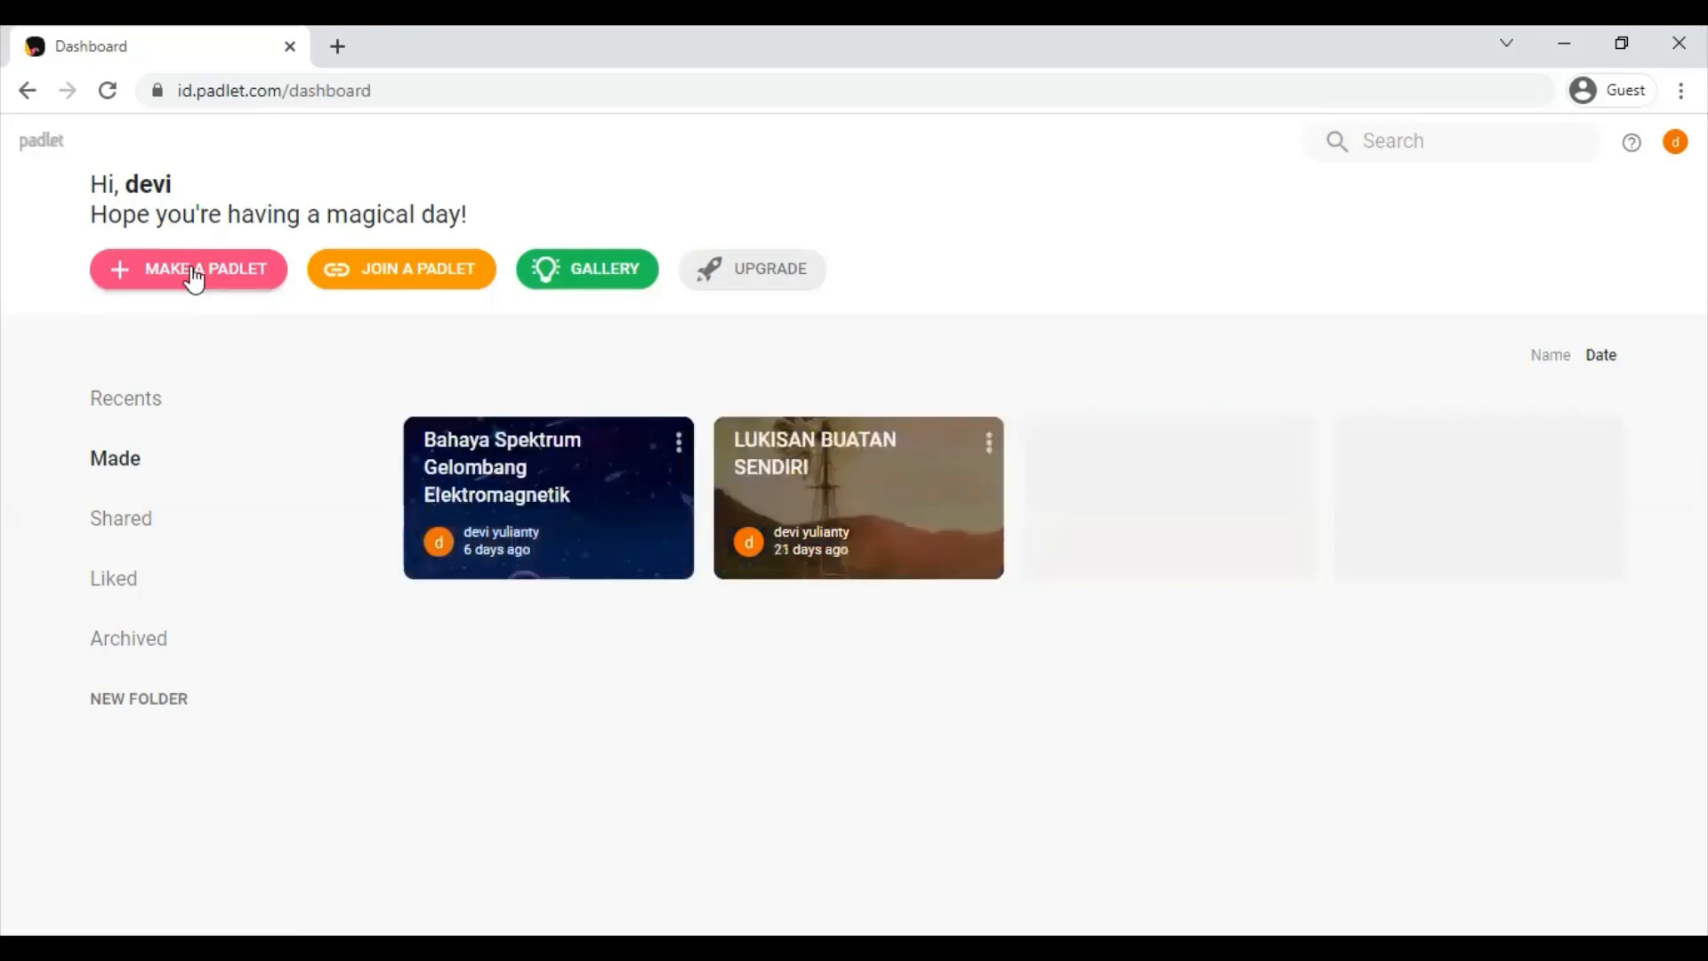
click(194, 278)
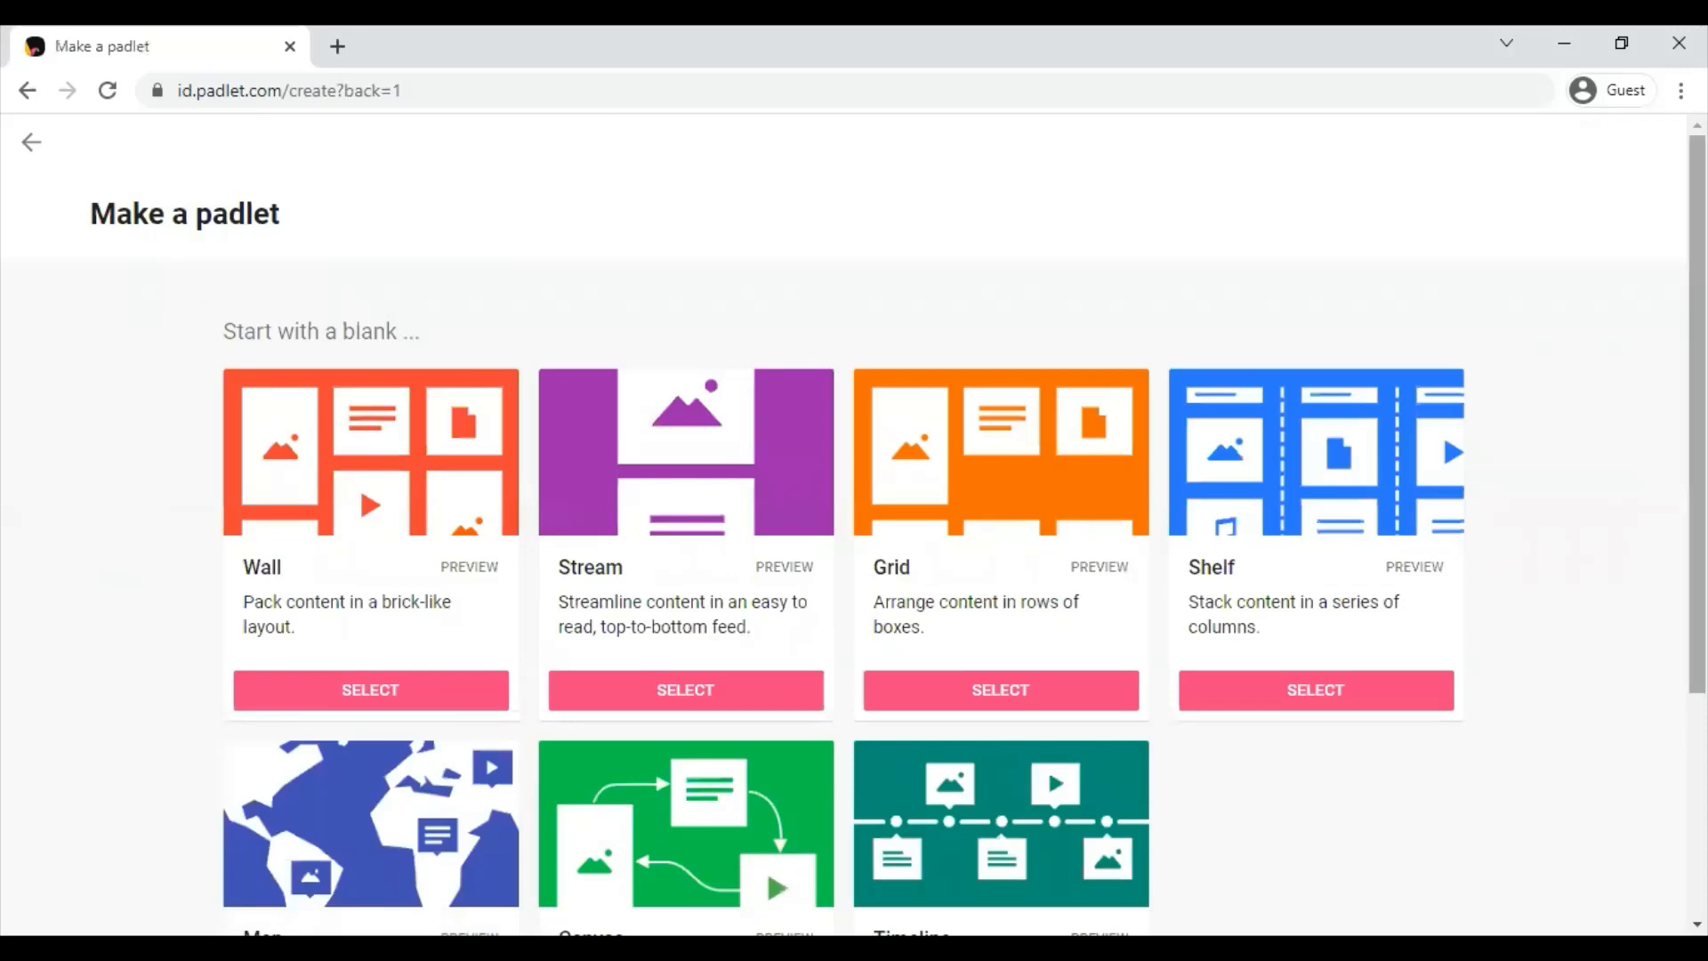
- Browse the padlet templates and create a new board with the Shelf layout
scroll(1048, 767, down, 1)
scroll(1049, 657, down, 2)
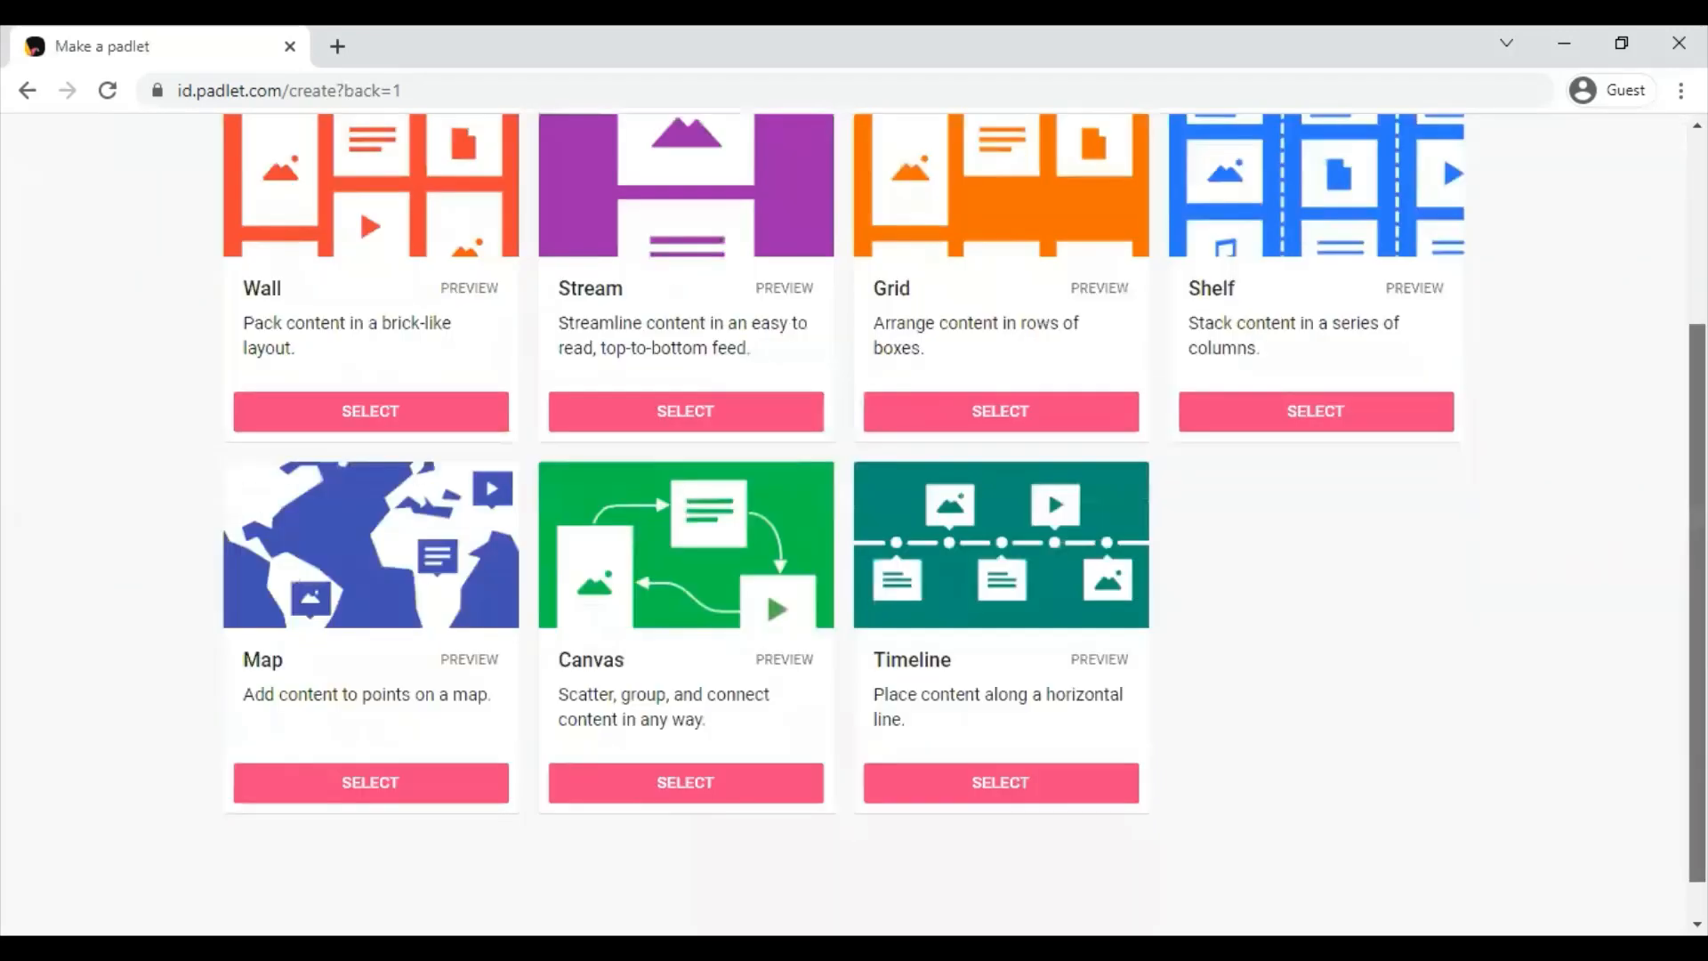
scroll(1048, 656, up, 2)
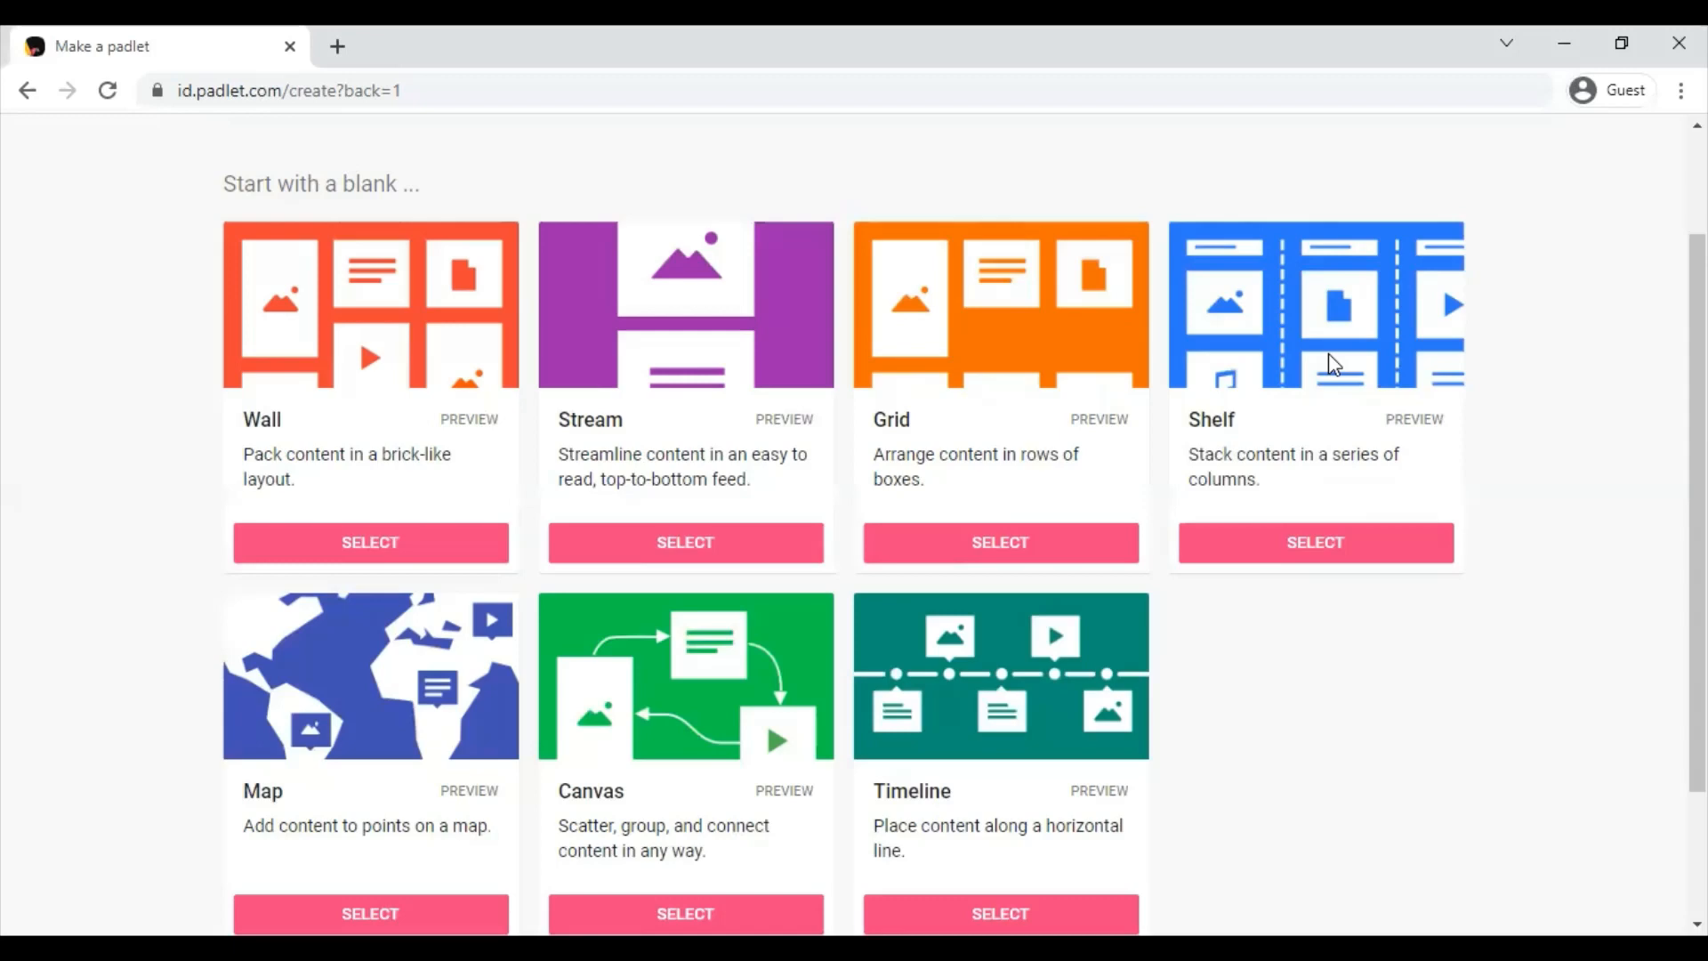
click(1345, 547)
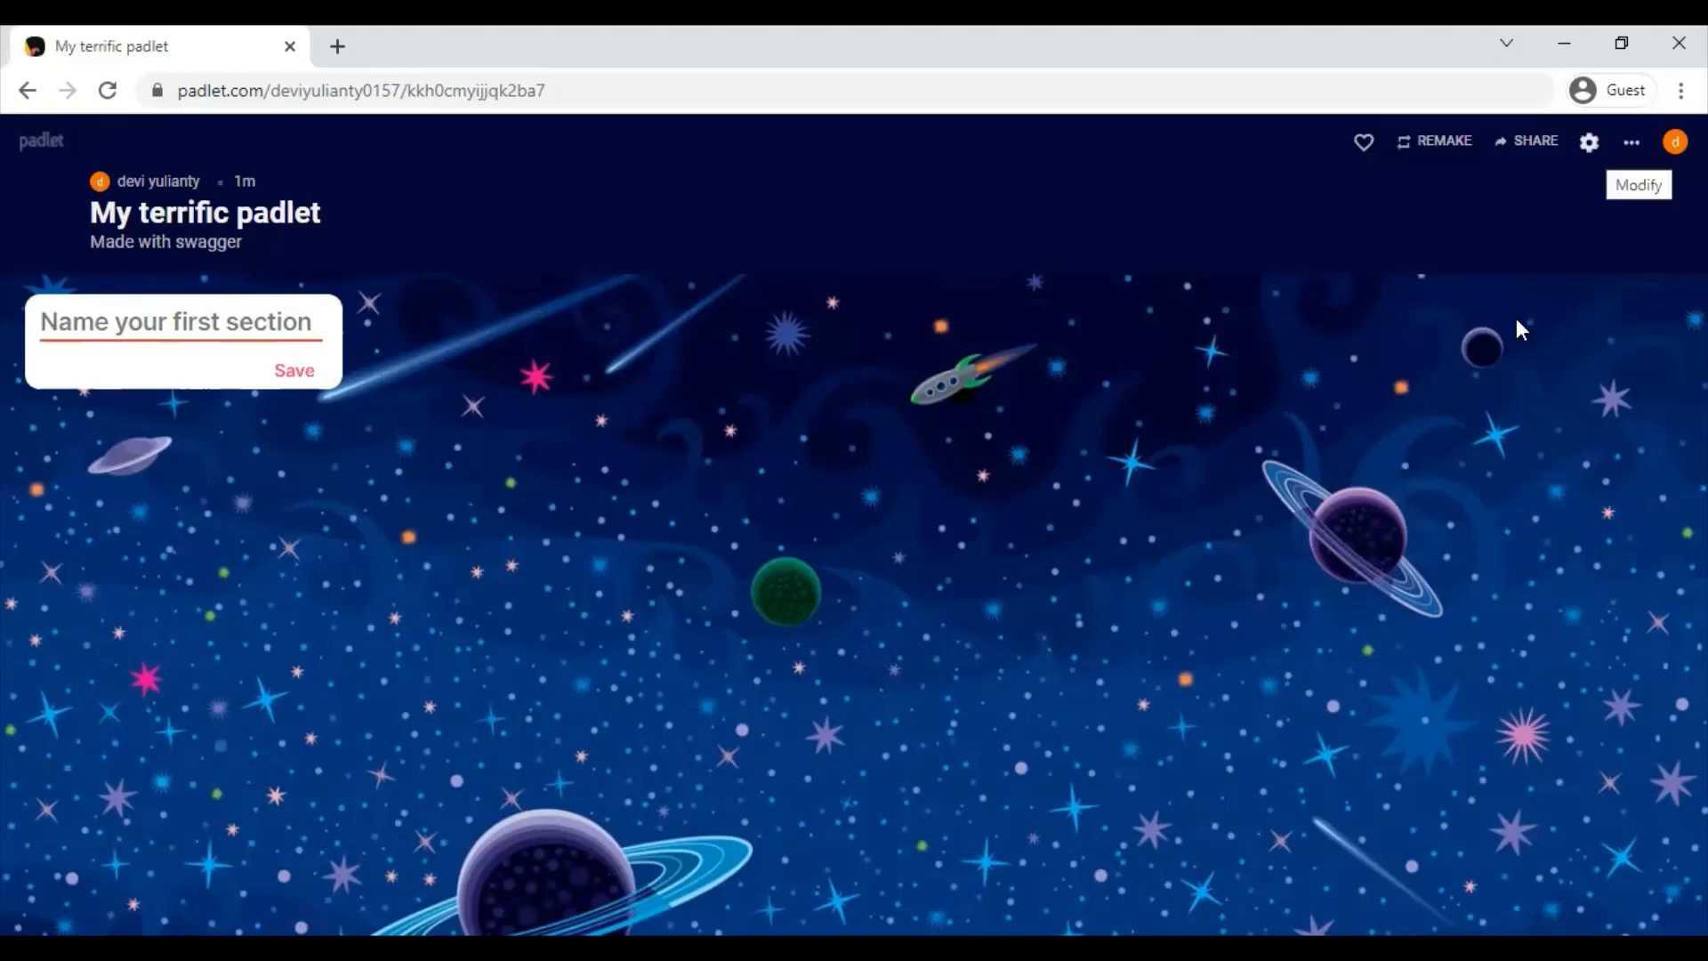
- Dismiss the 'Name your first section' prompt on the new board
key(Escape)
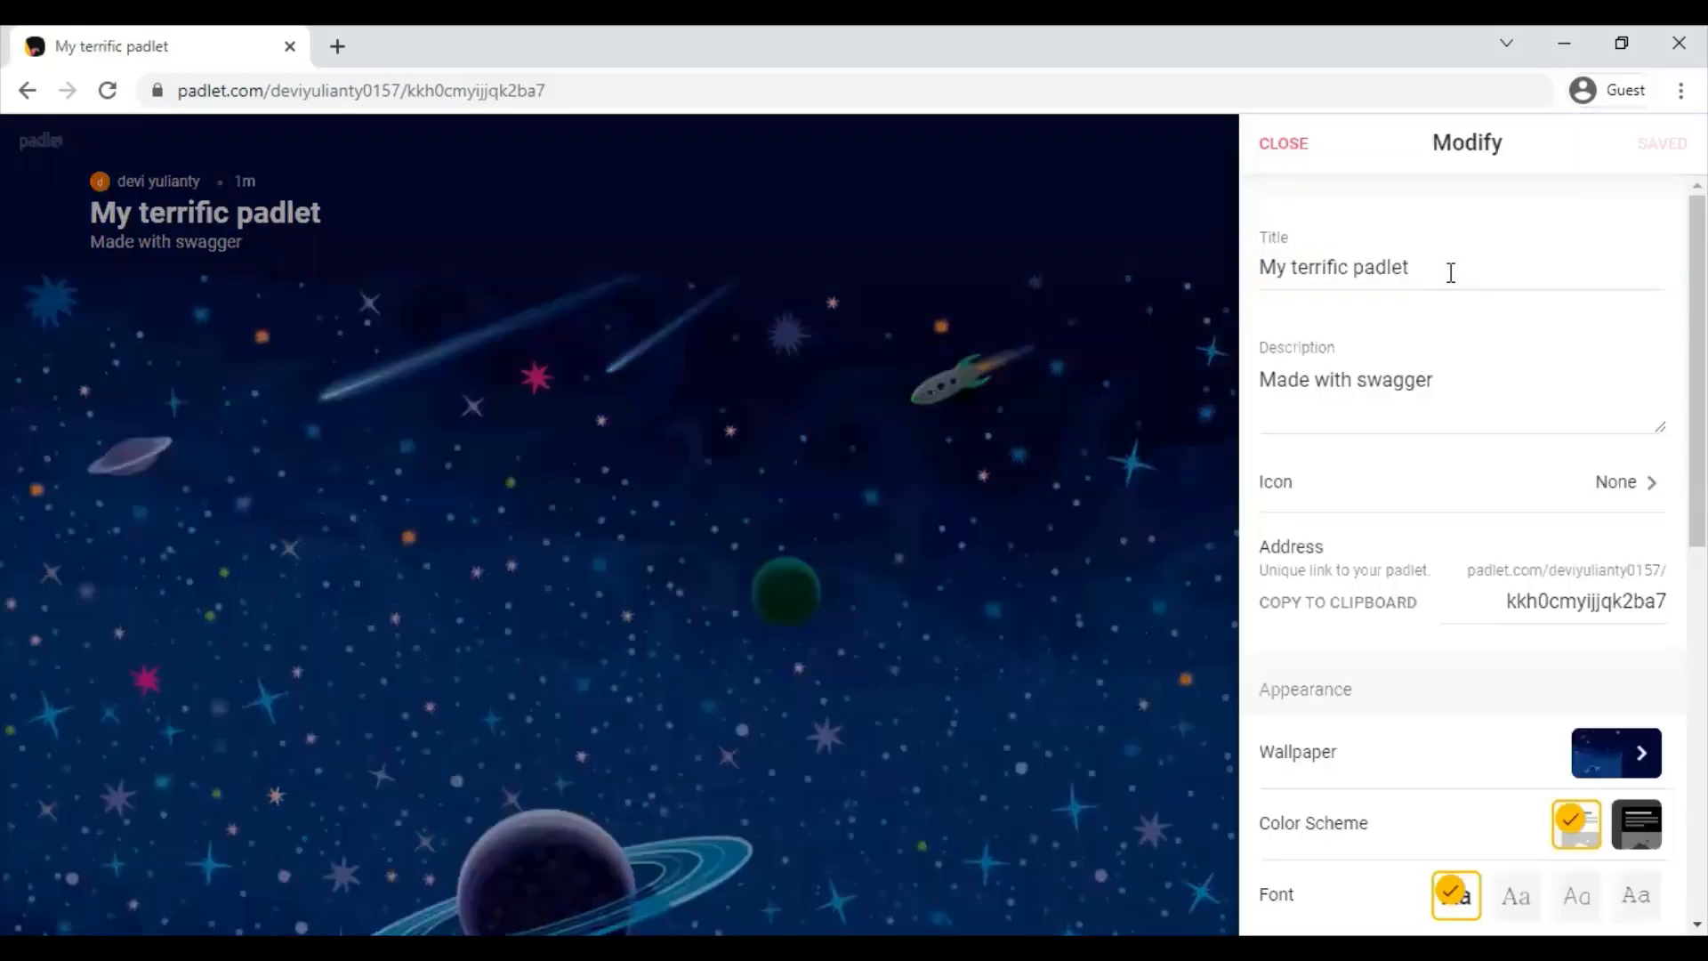
- Replace the 'My terrific padlet' title with KEPRIBADIAN and the description with BK
click(1451, 274)
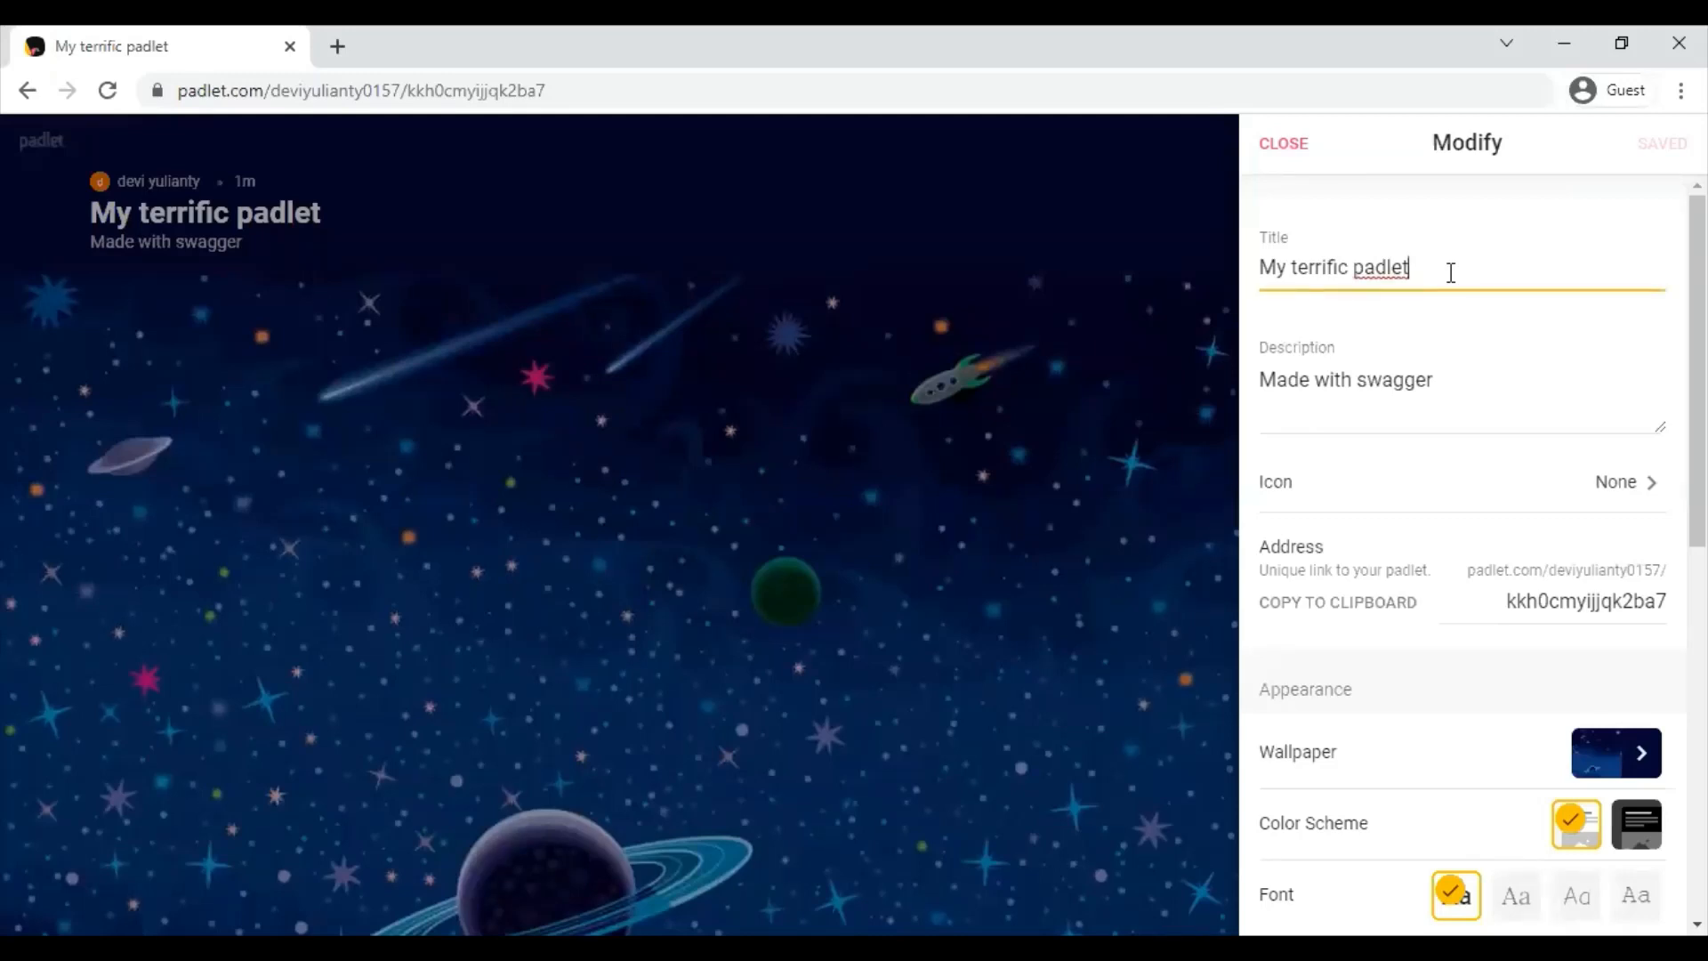
key(ctrl+a)
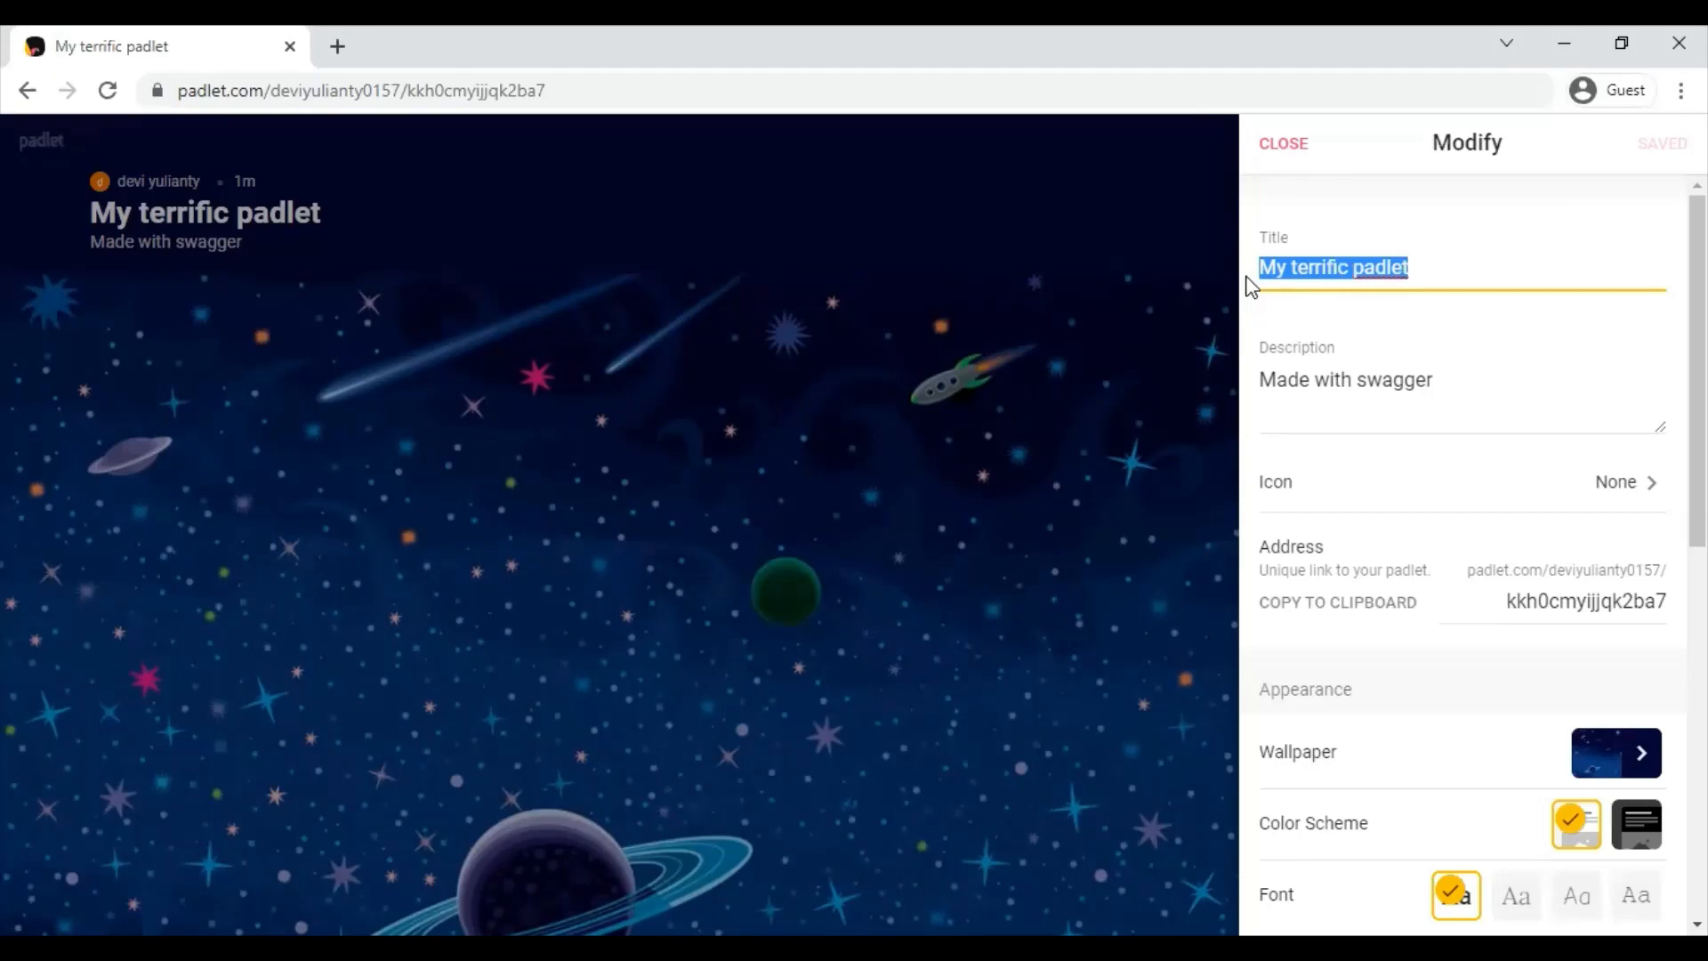
text(K)
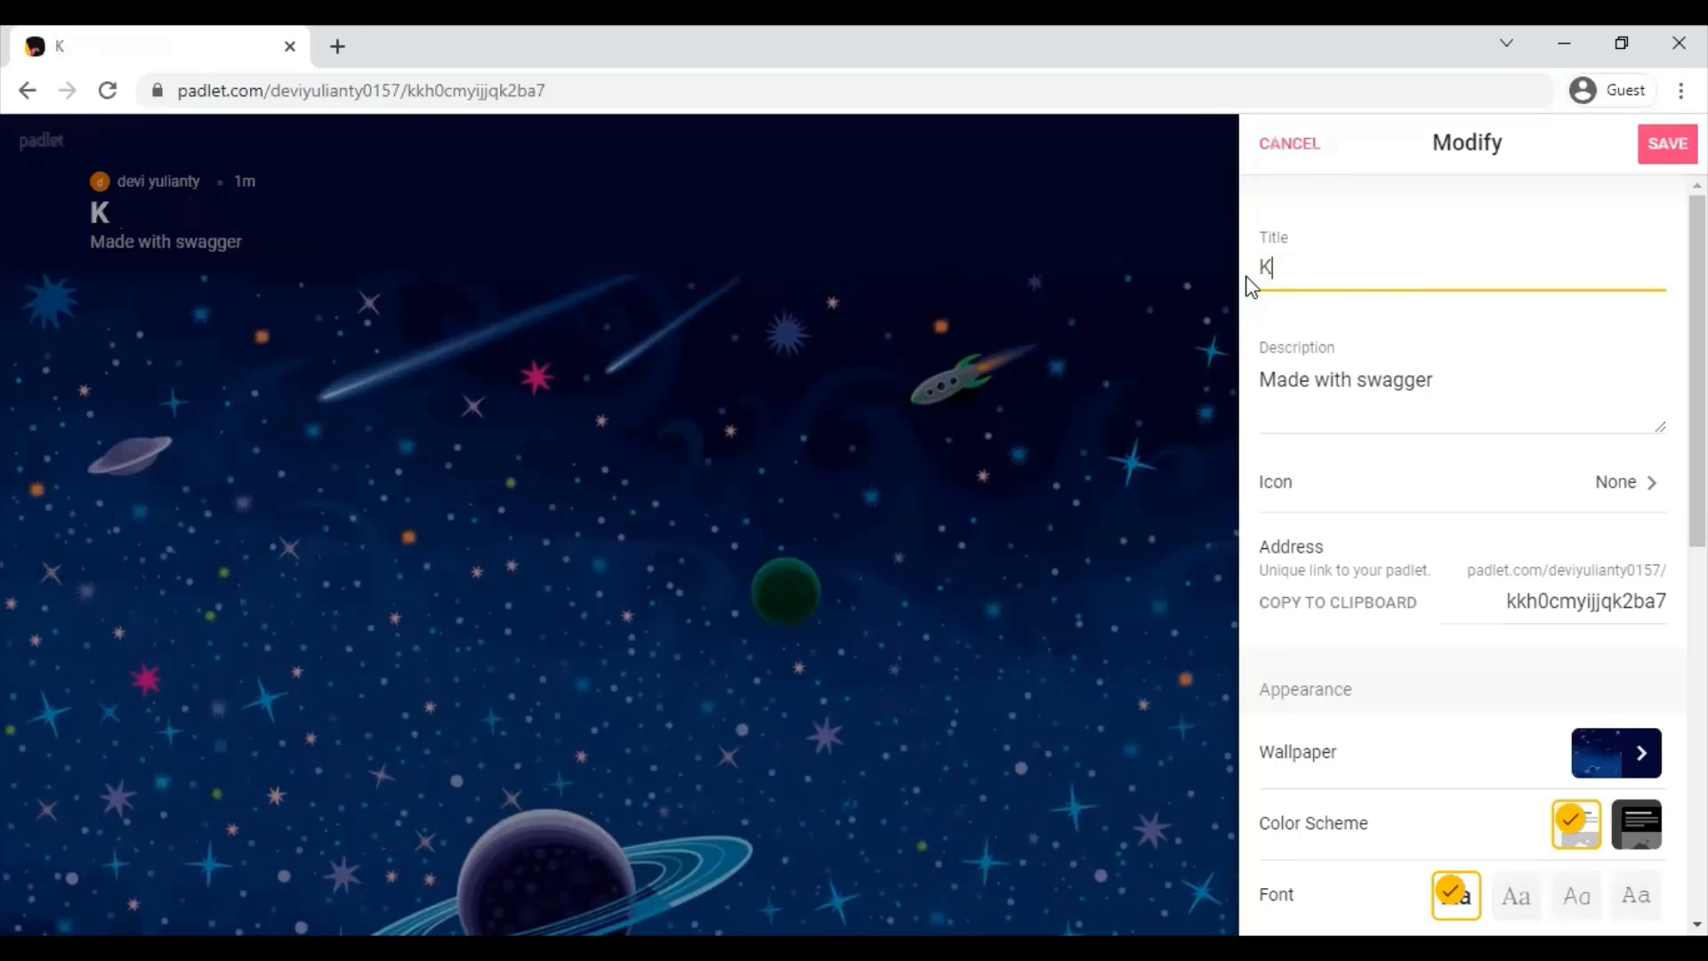
text(EPRIBADI)
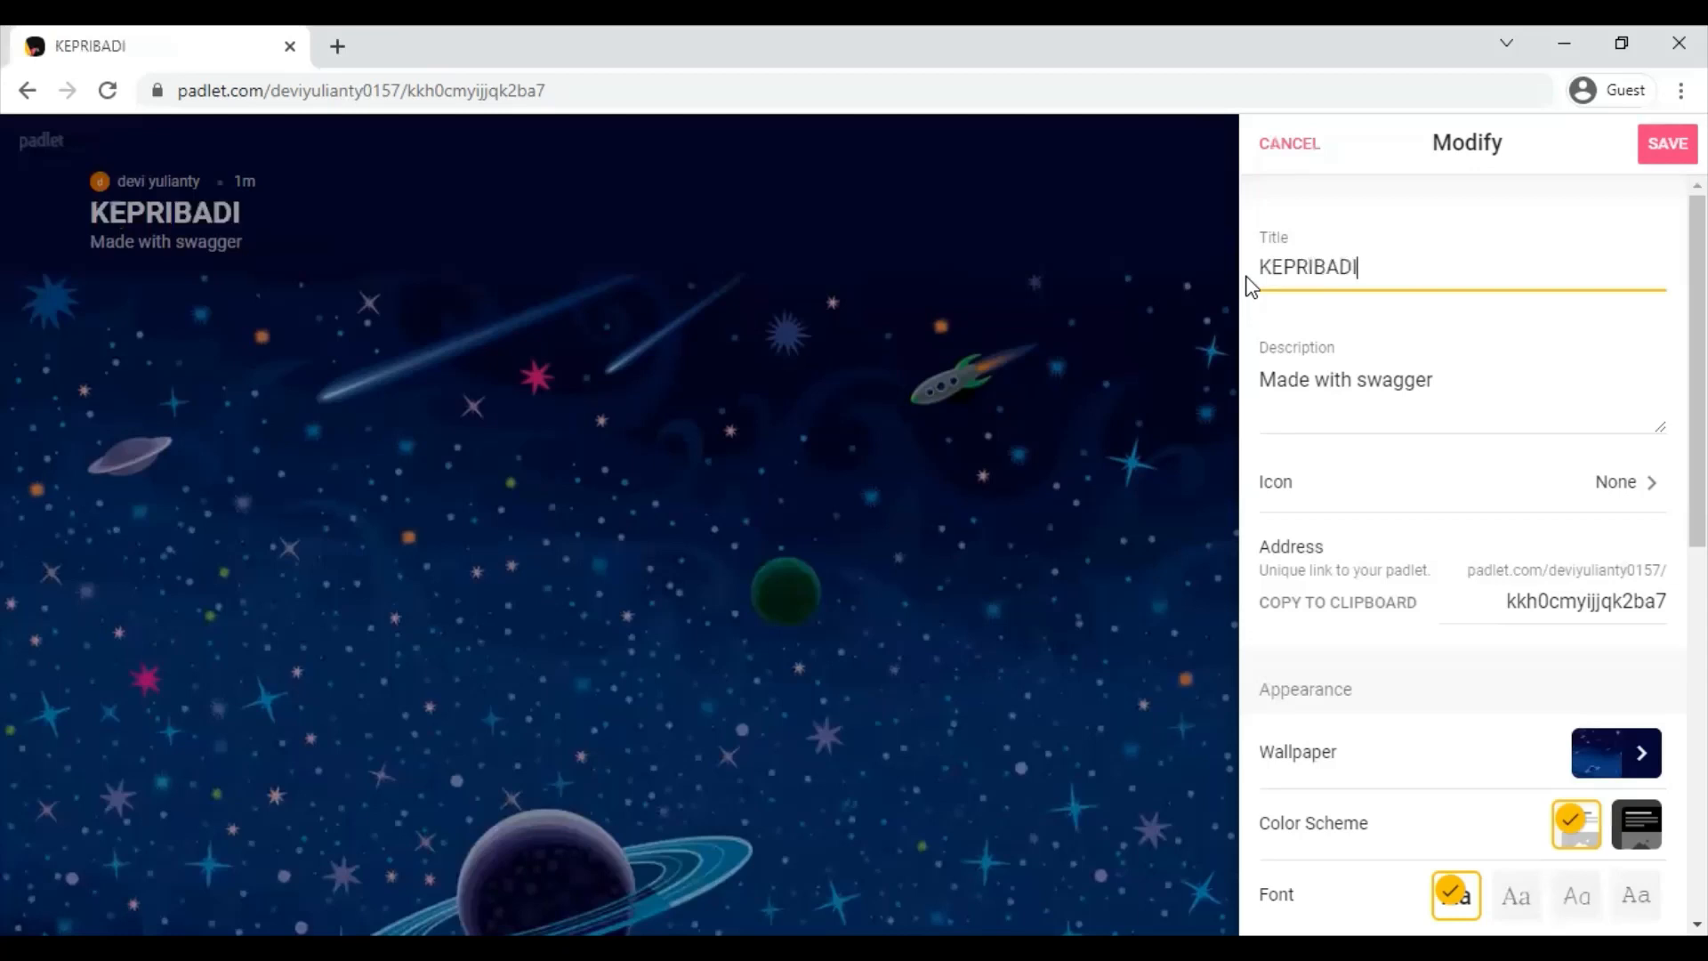
text(AN)
drag(1263, 381, 1238, 403)
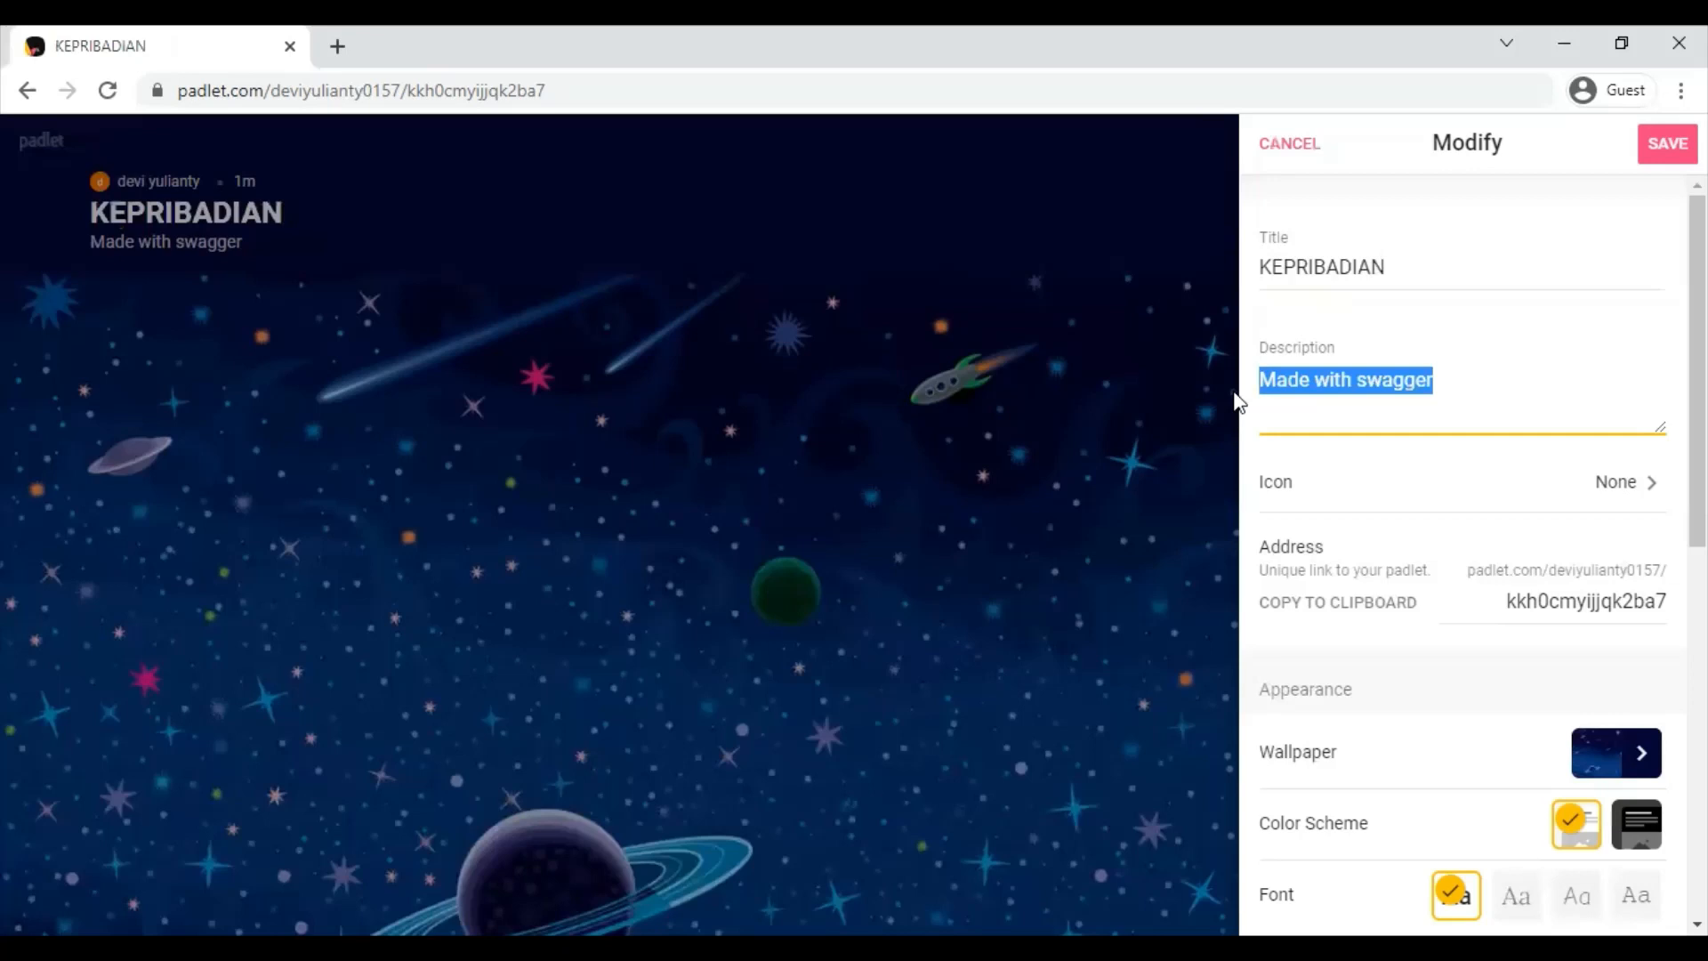
text(BK)
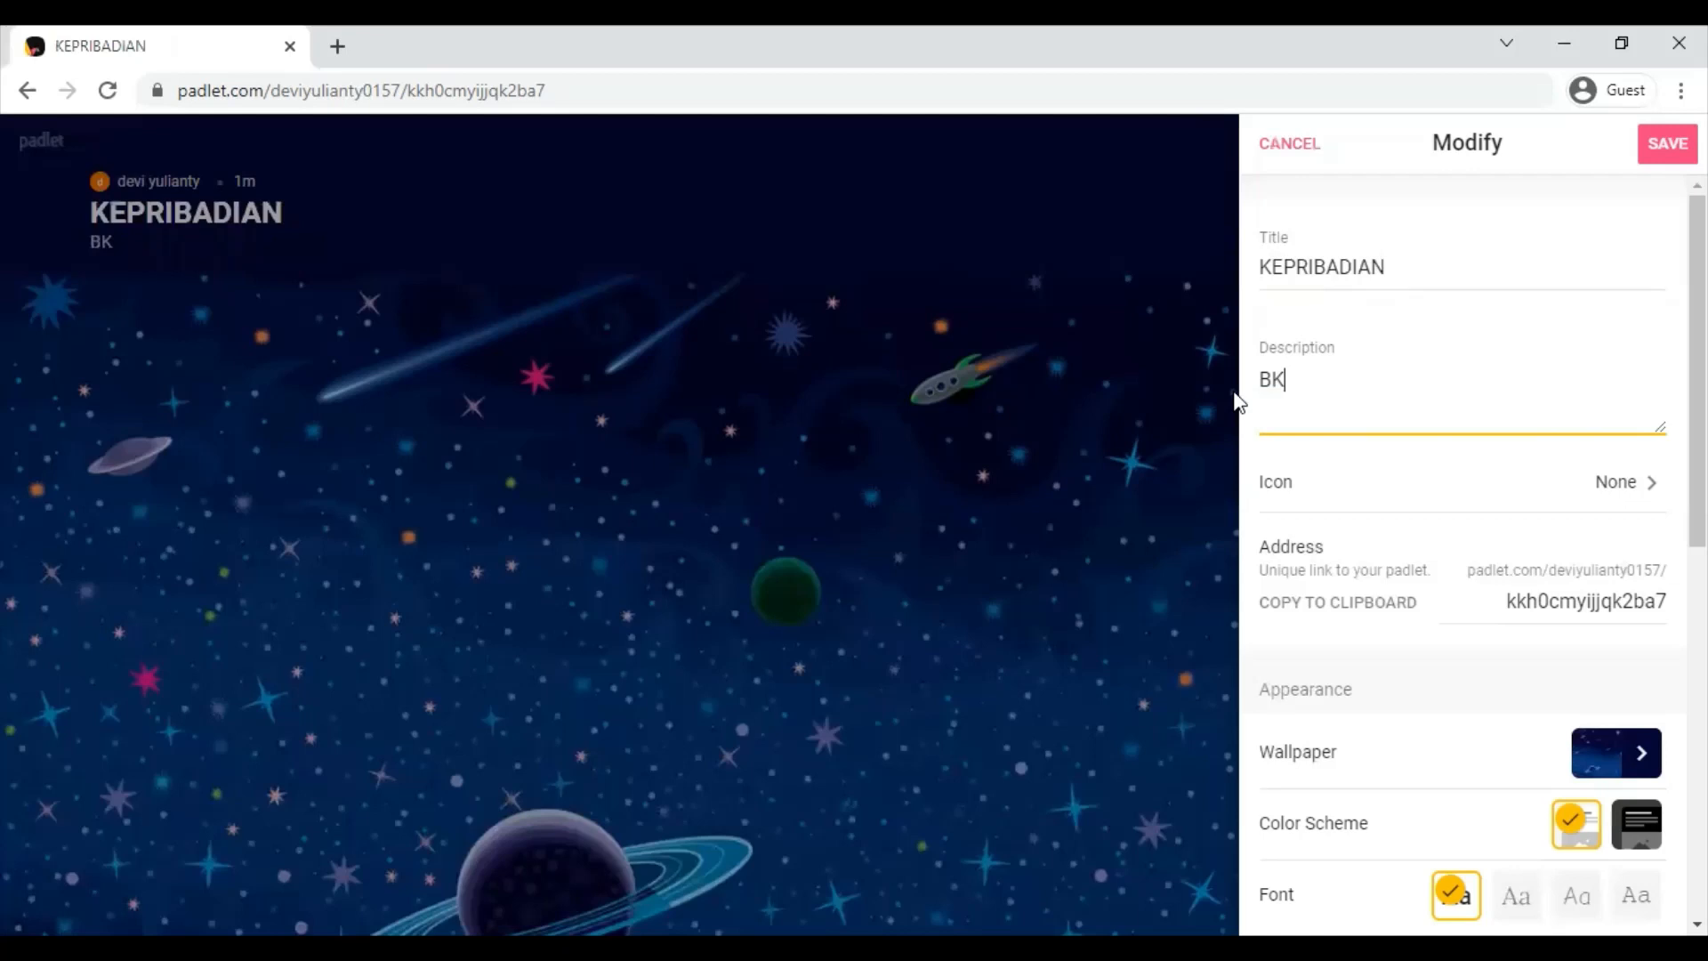
click(1637, 488)
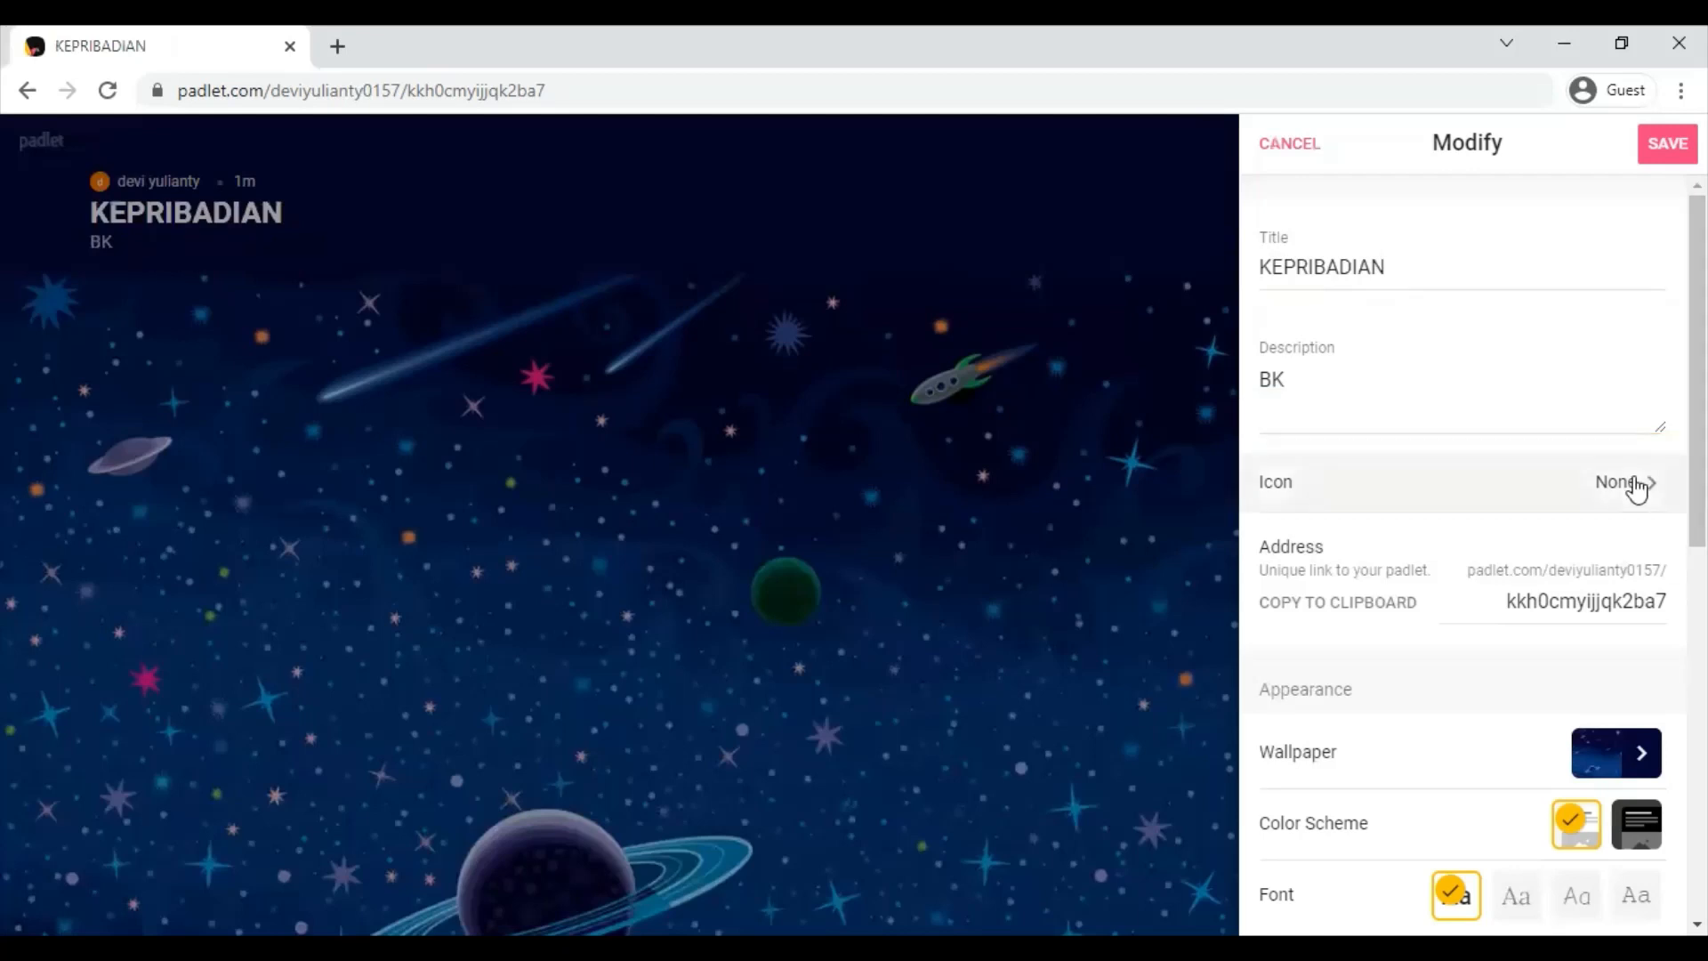
- Set the two-hearts emoji from Symbols as the board icon and return to settings
click(1637, 486)
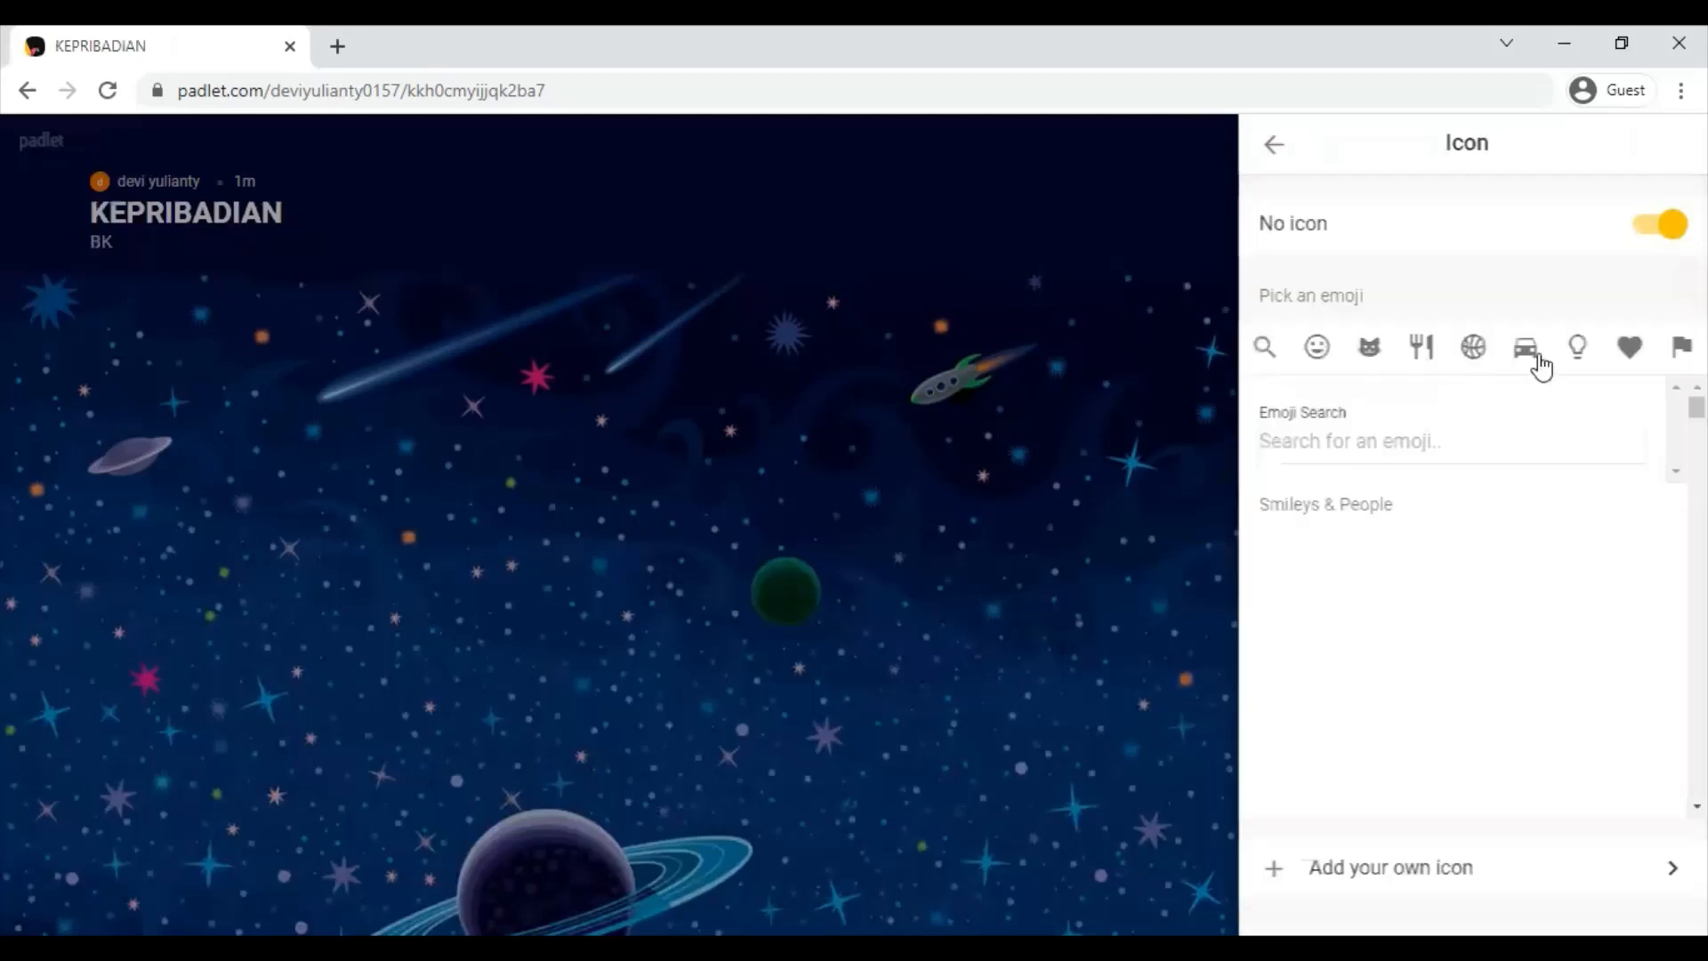
click(1580, 349)
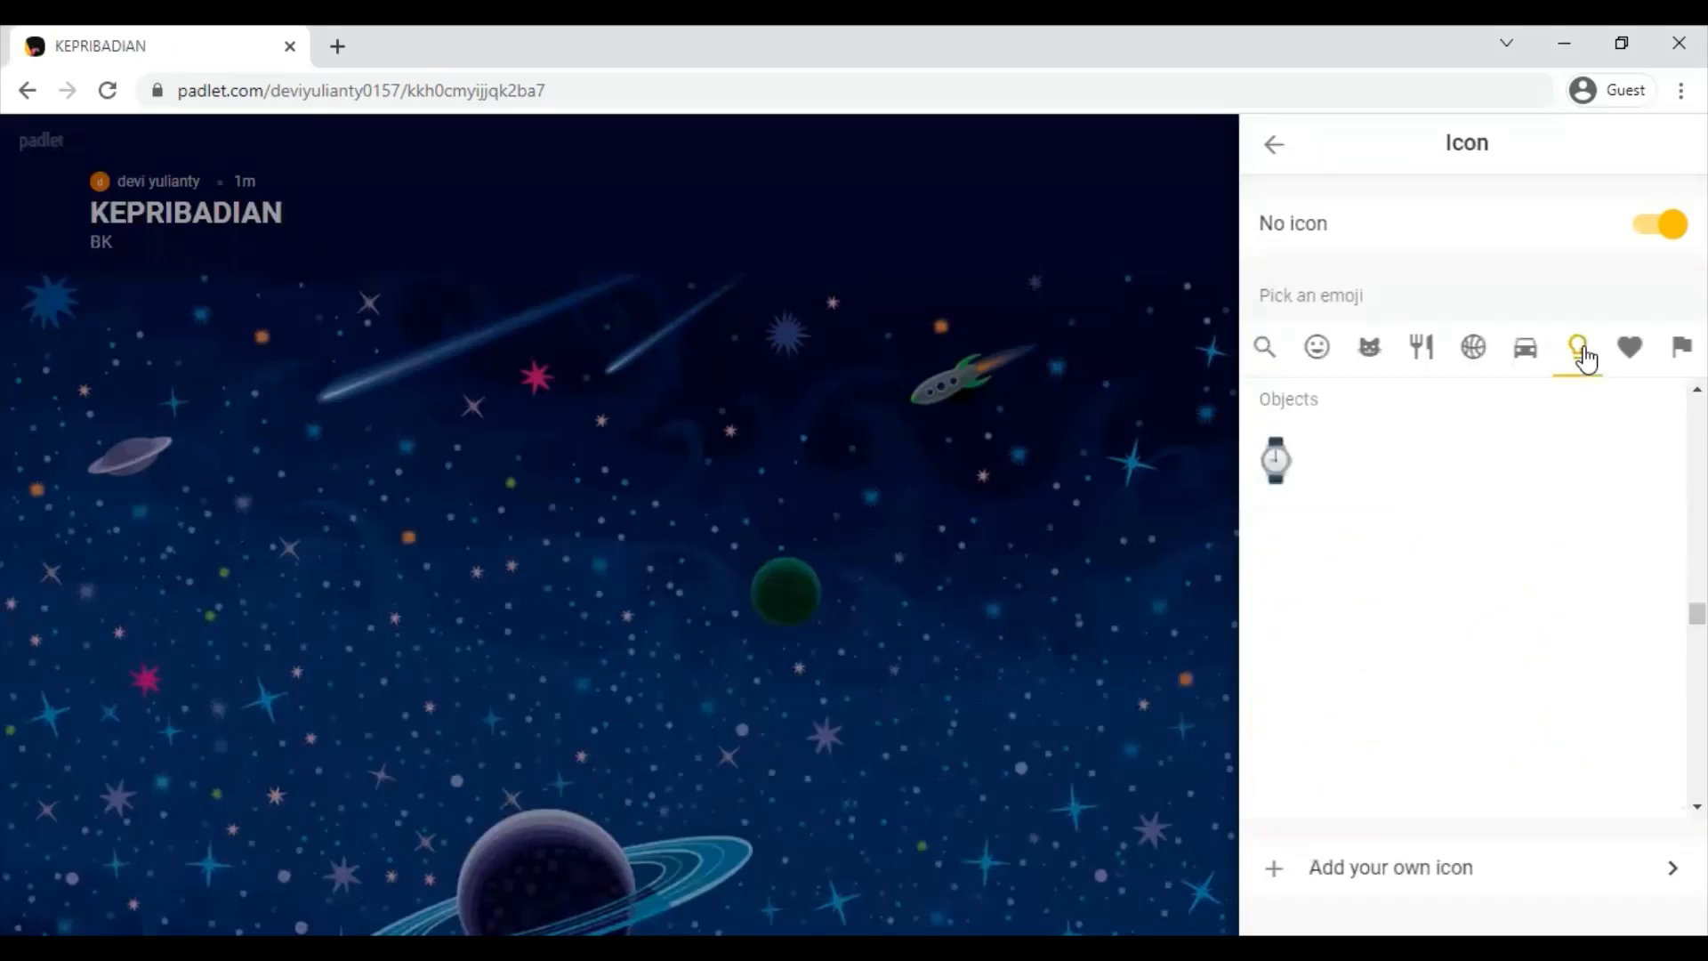
click(1630, 351)
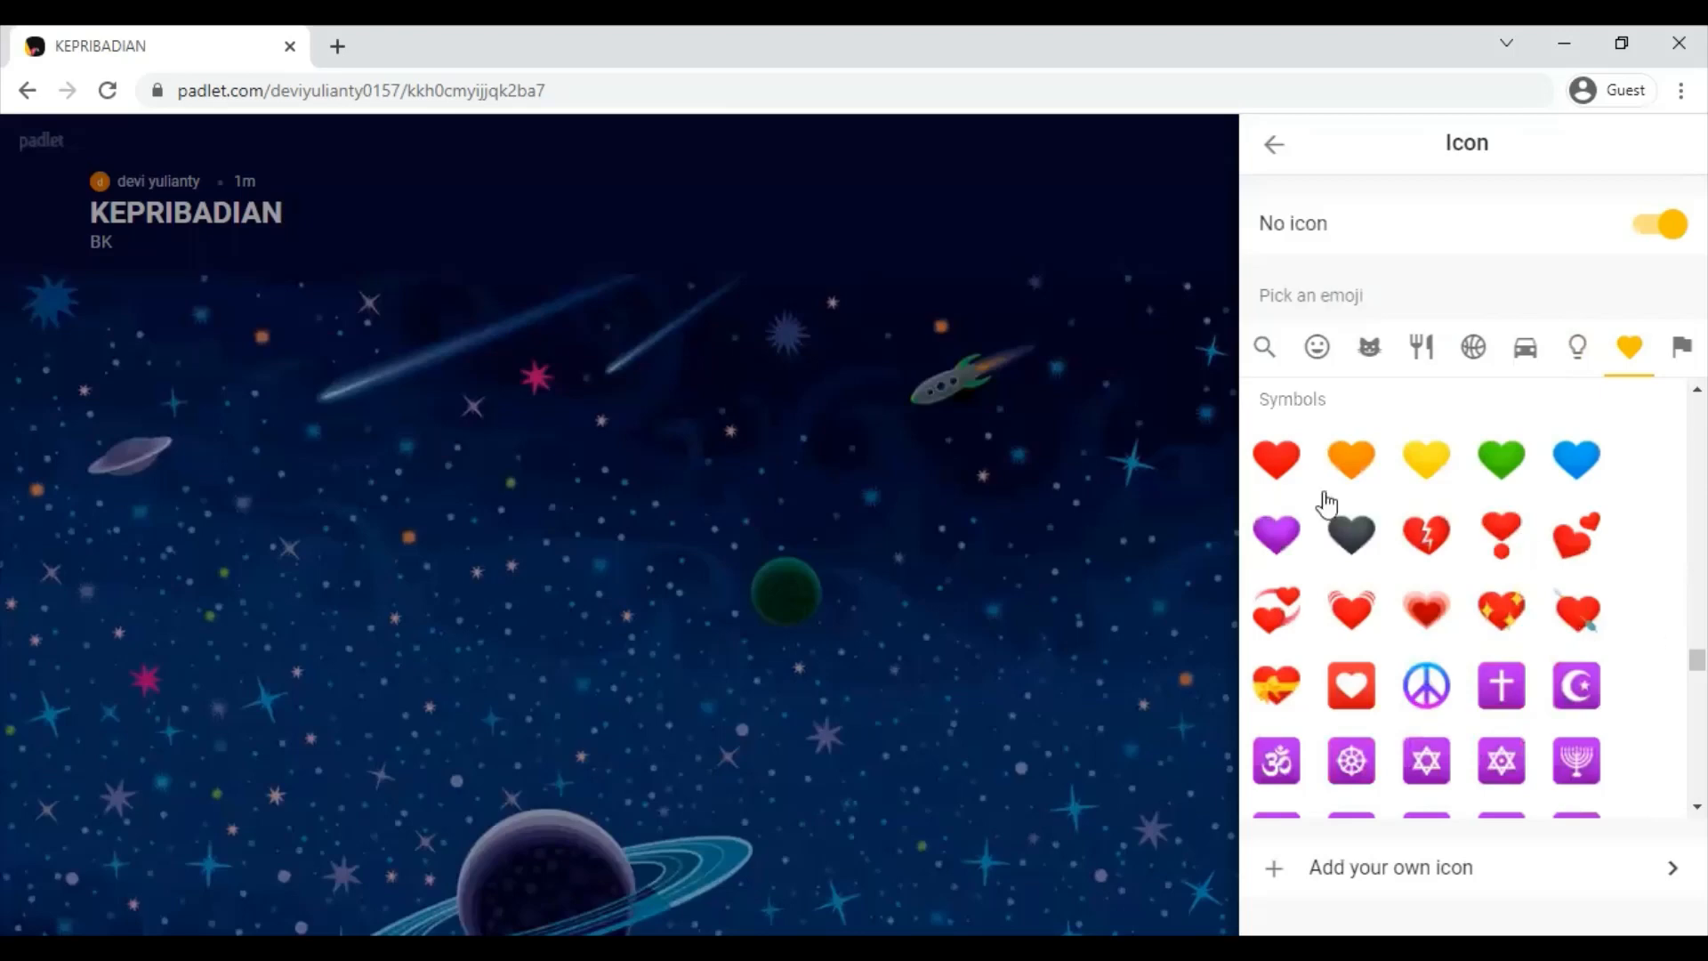
click(1584, 548)
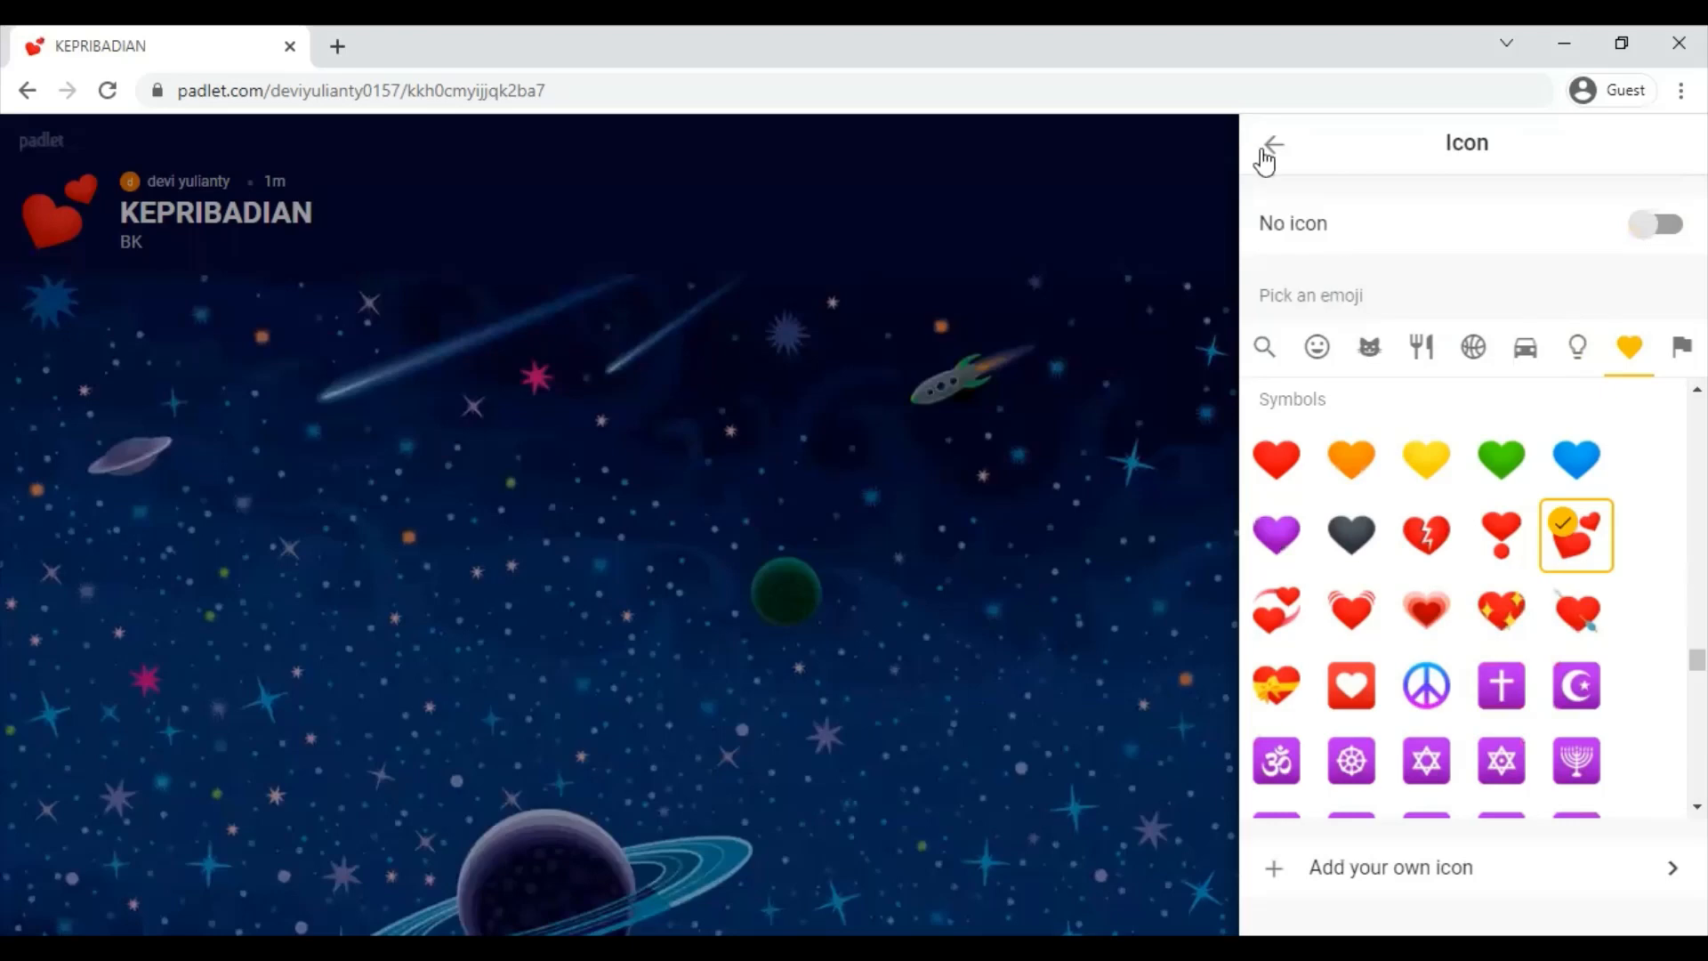
click(1274, 143)
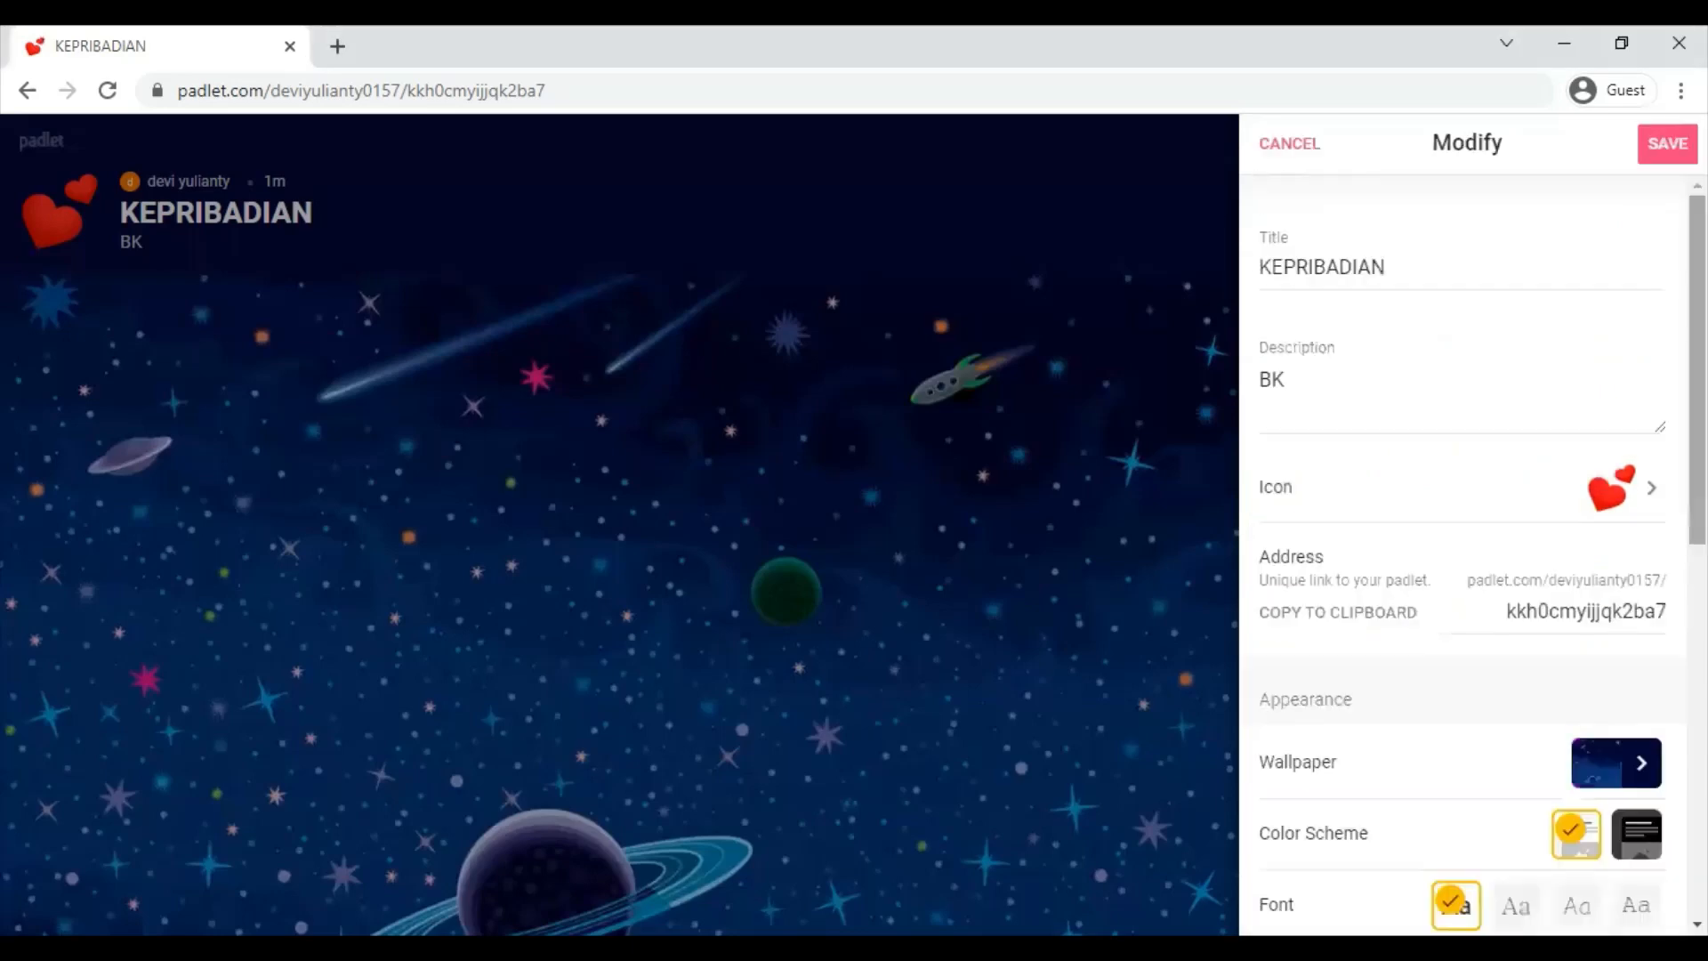
- Preview a grey solid colour, then blue-yellow and purple gradient wallpapers
scroll(1469, 552, down, 3)
scroll(1657, 416, down, 1)
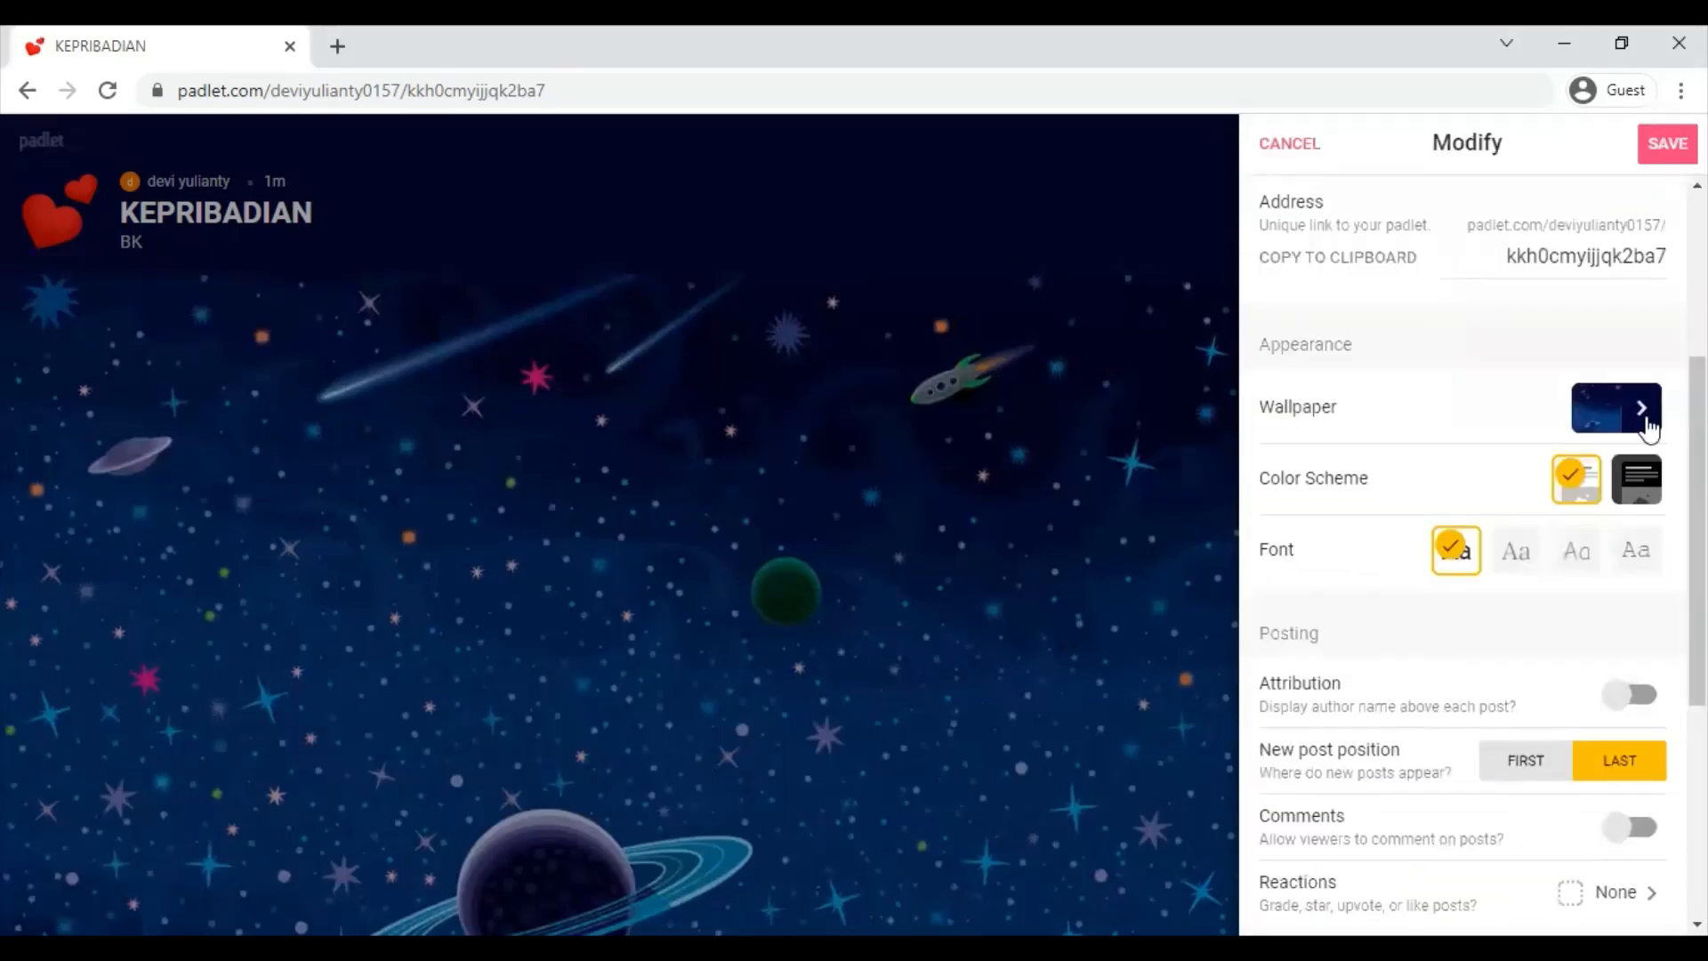
click(1656, 416)
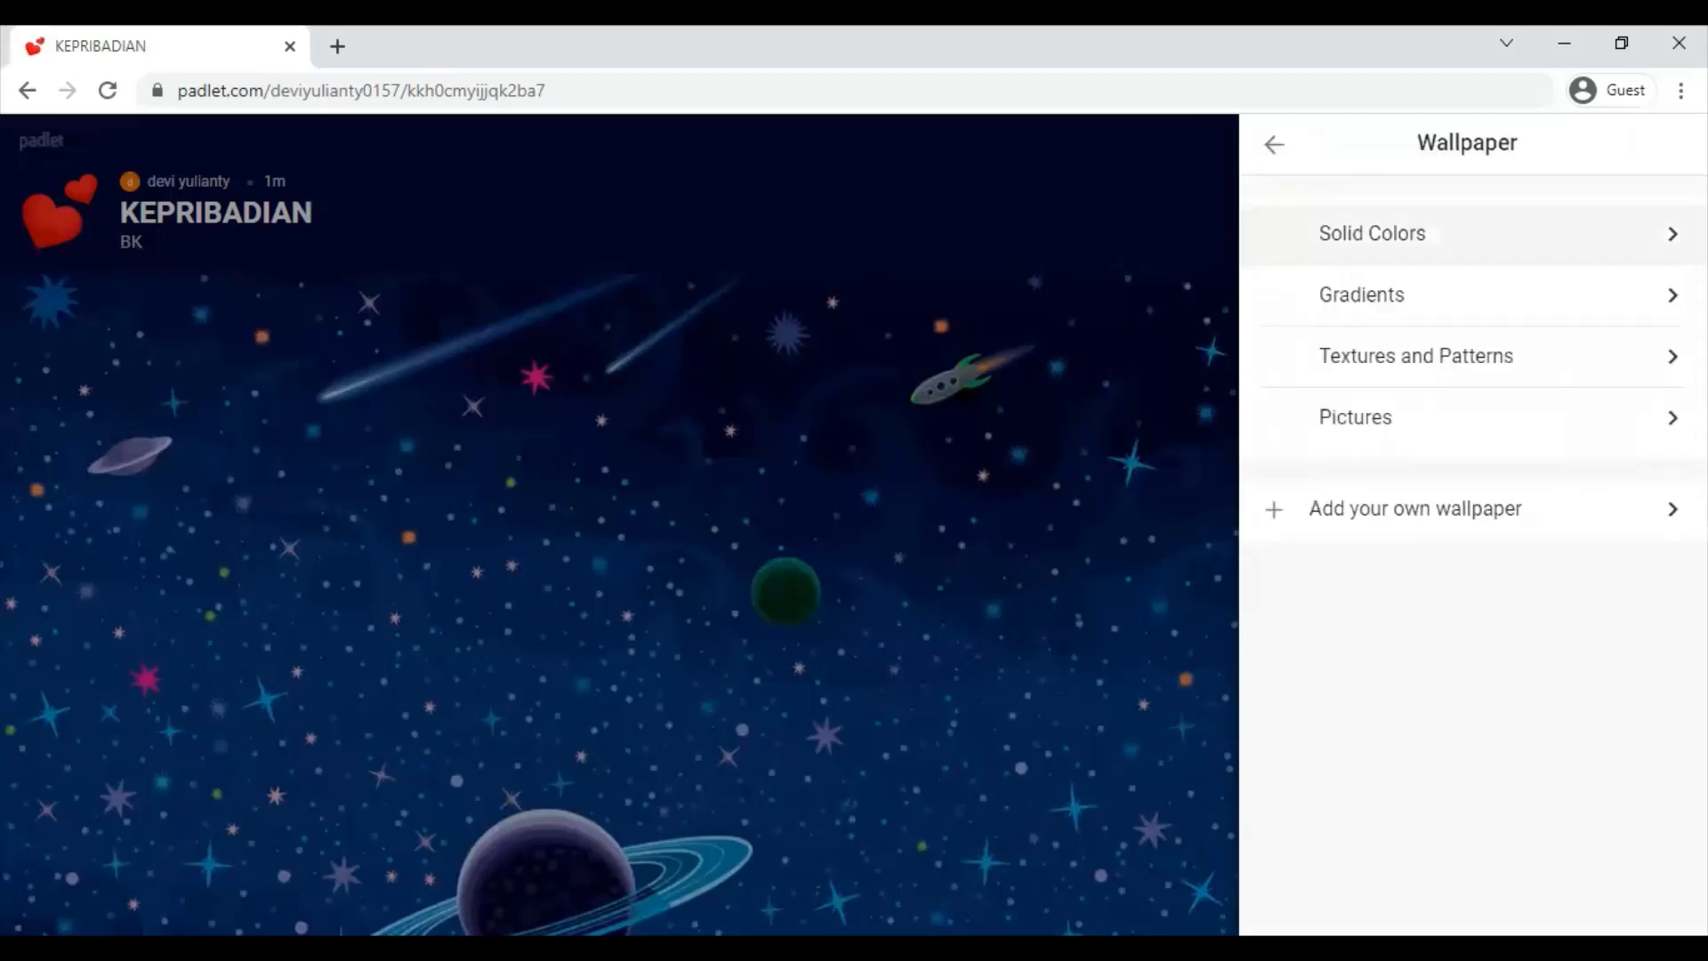
click(1373, 233)
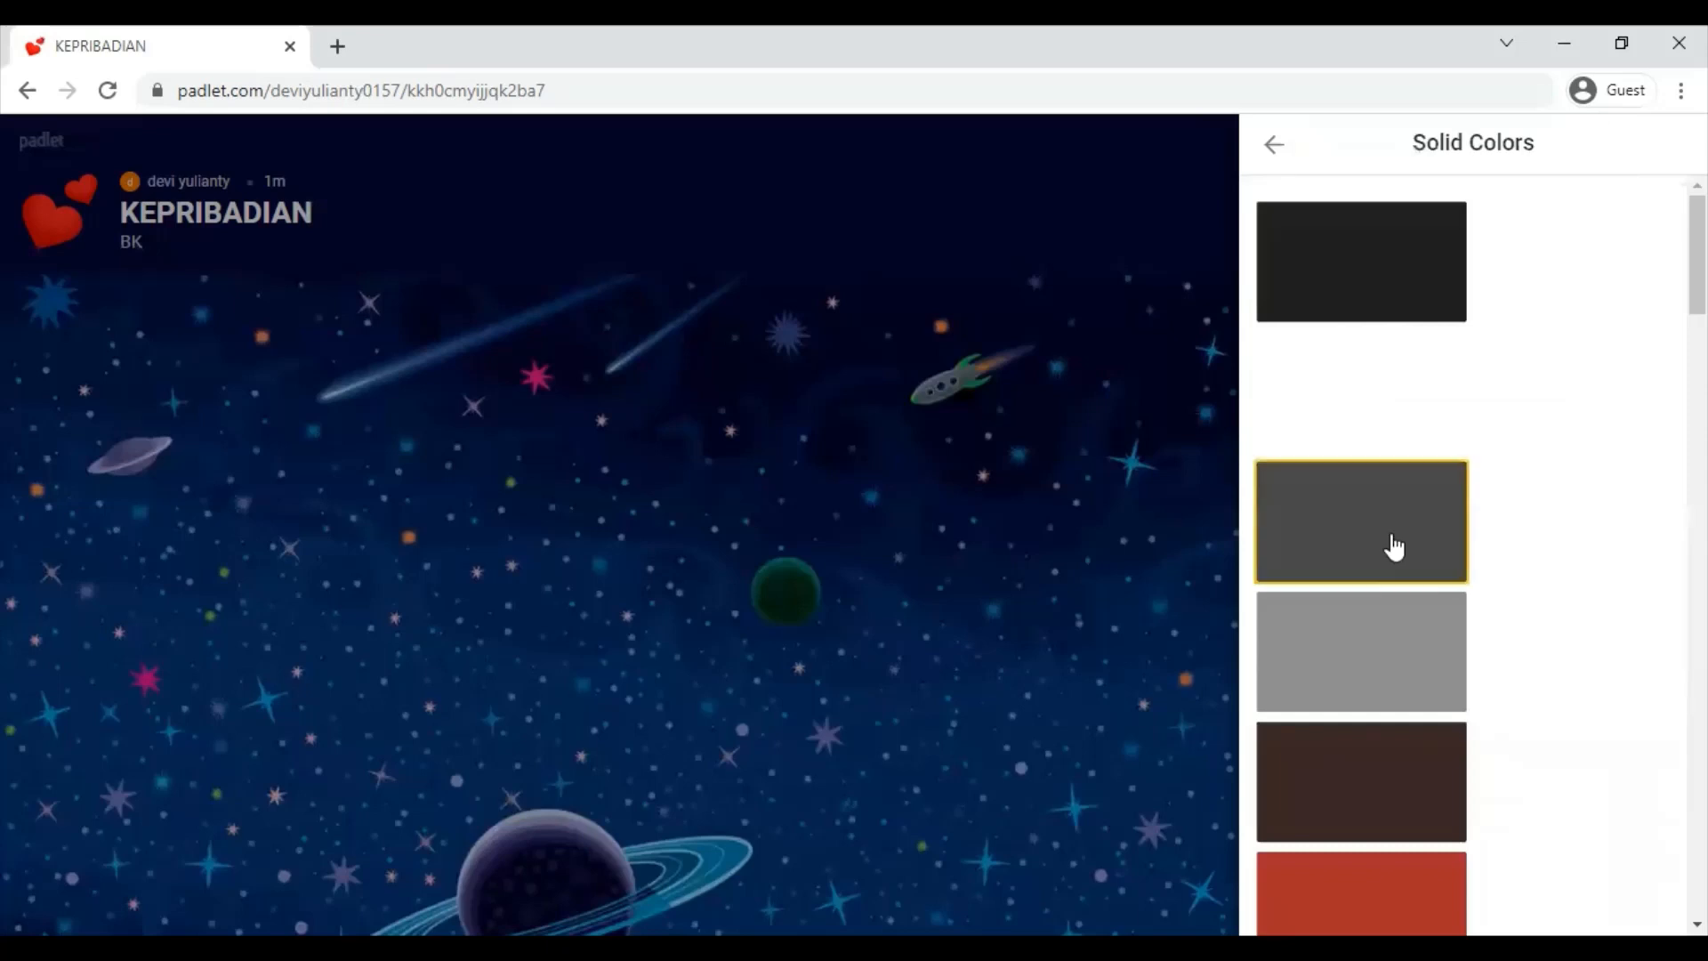
click(1394, 546)
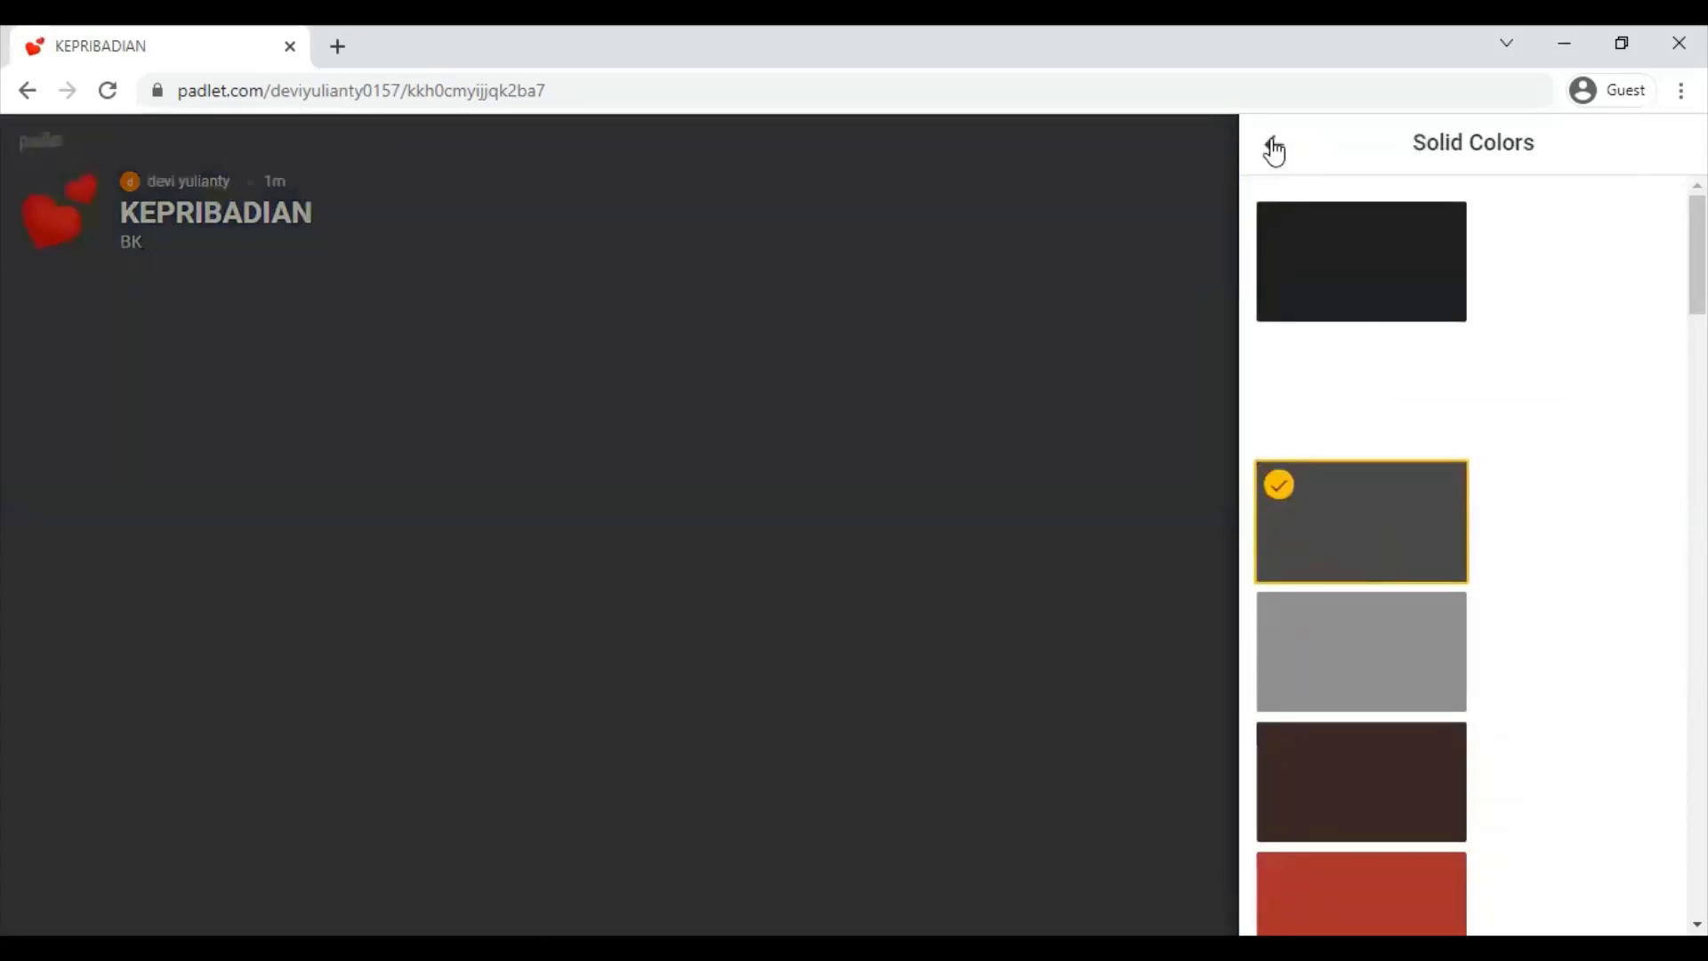
click(1274, 144)
click(1663, 303)
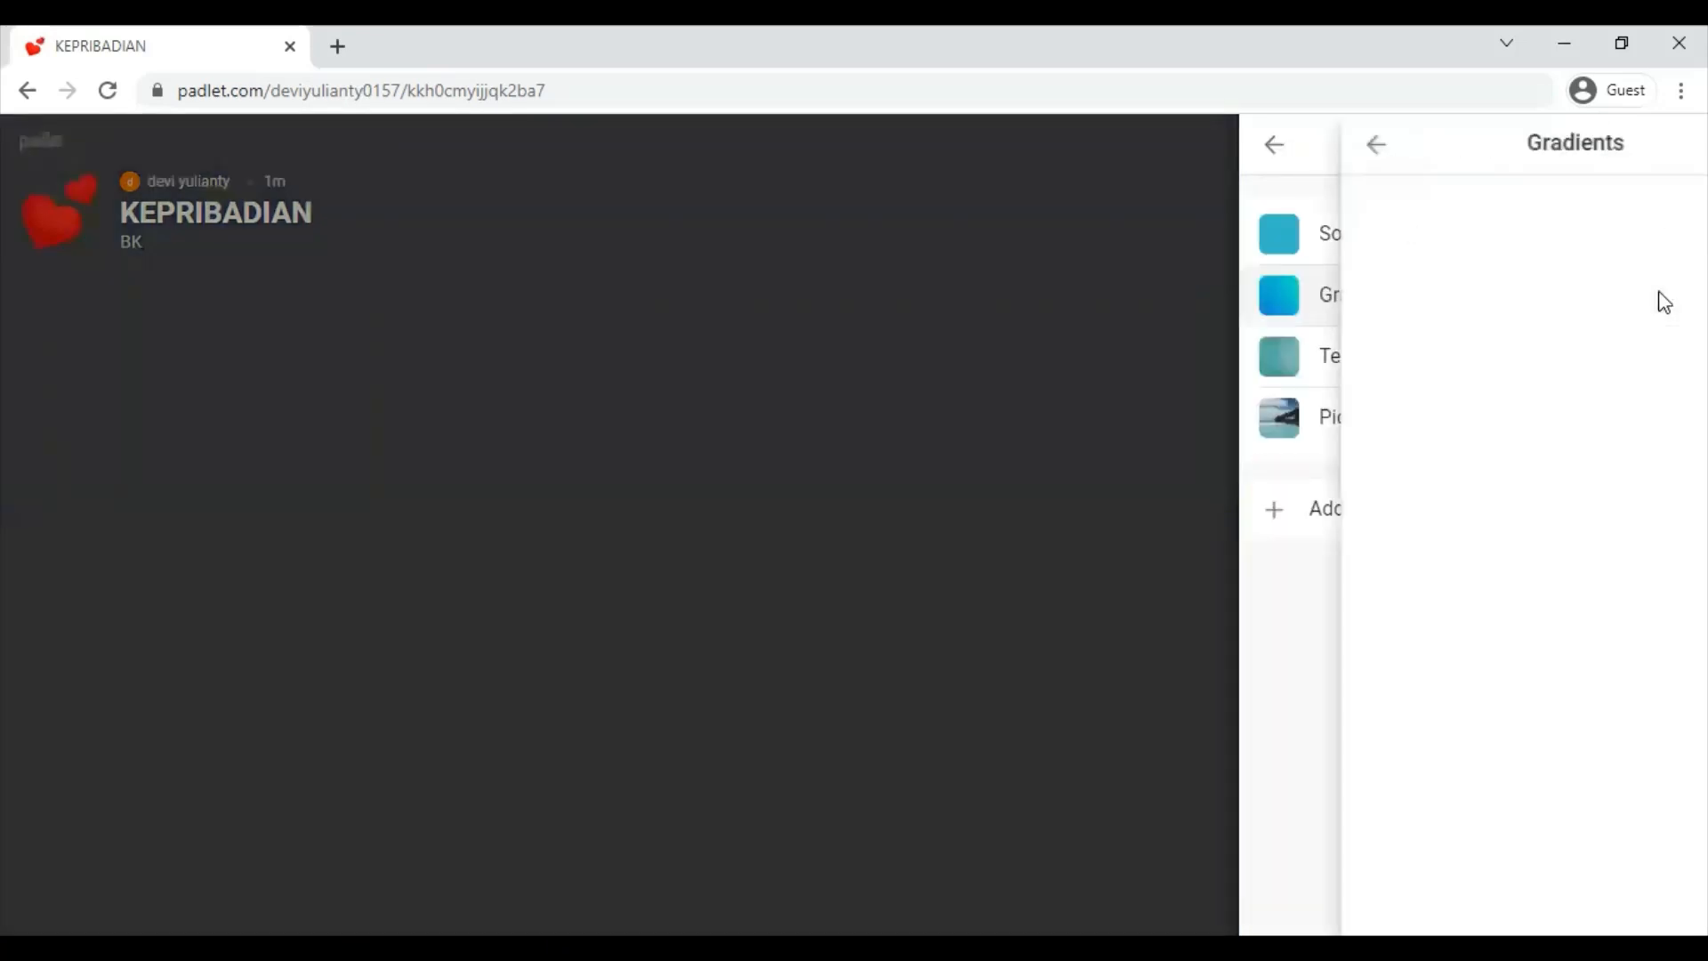
click(1395, 678)
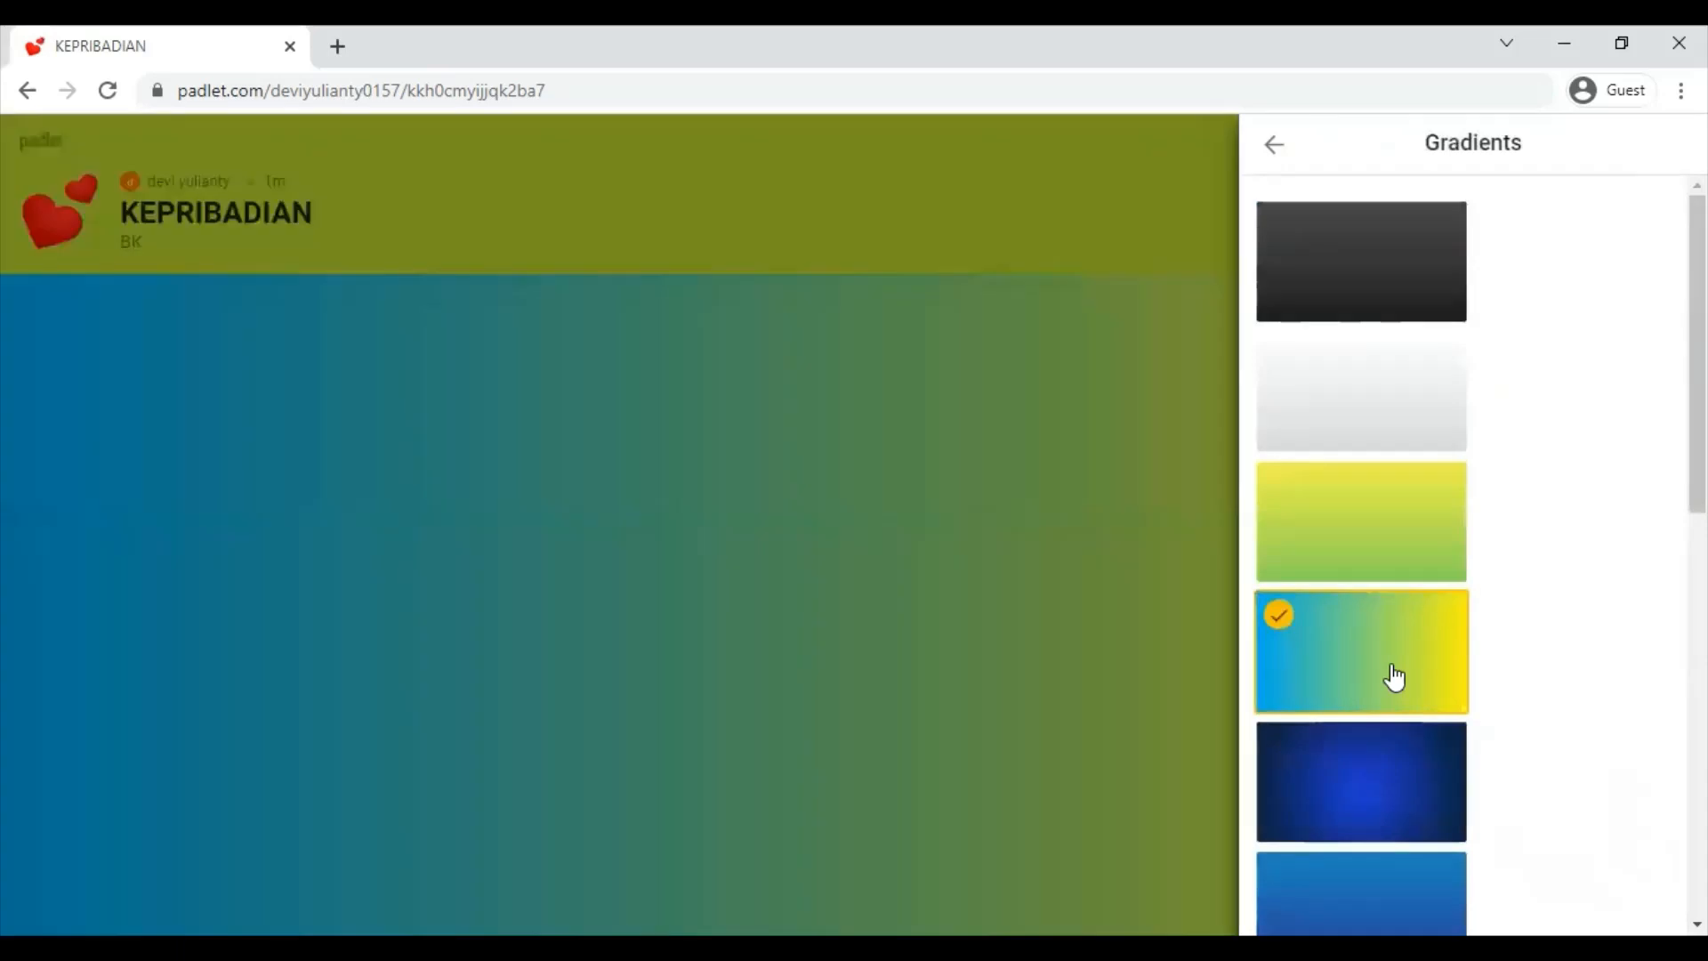
scroll(1348, 741, down, 10)
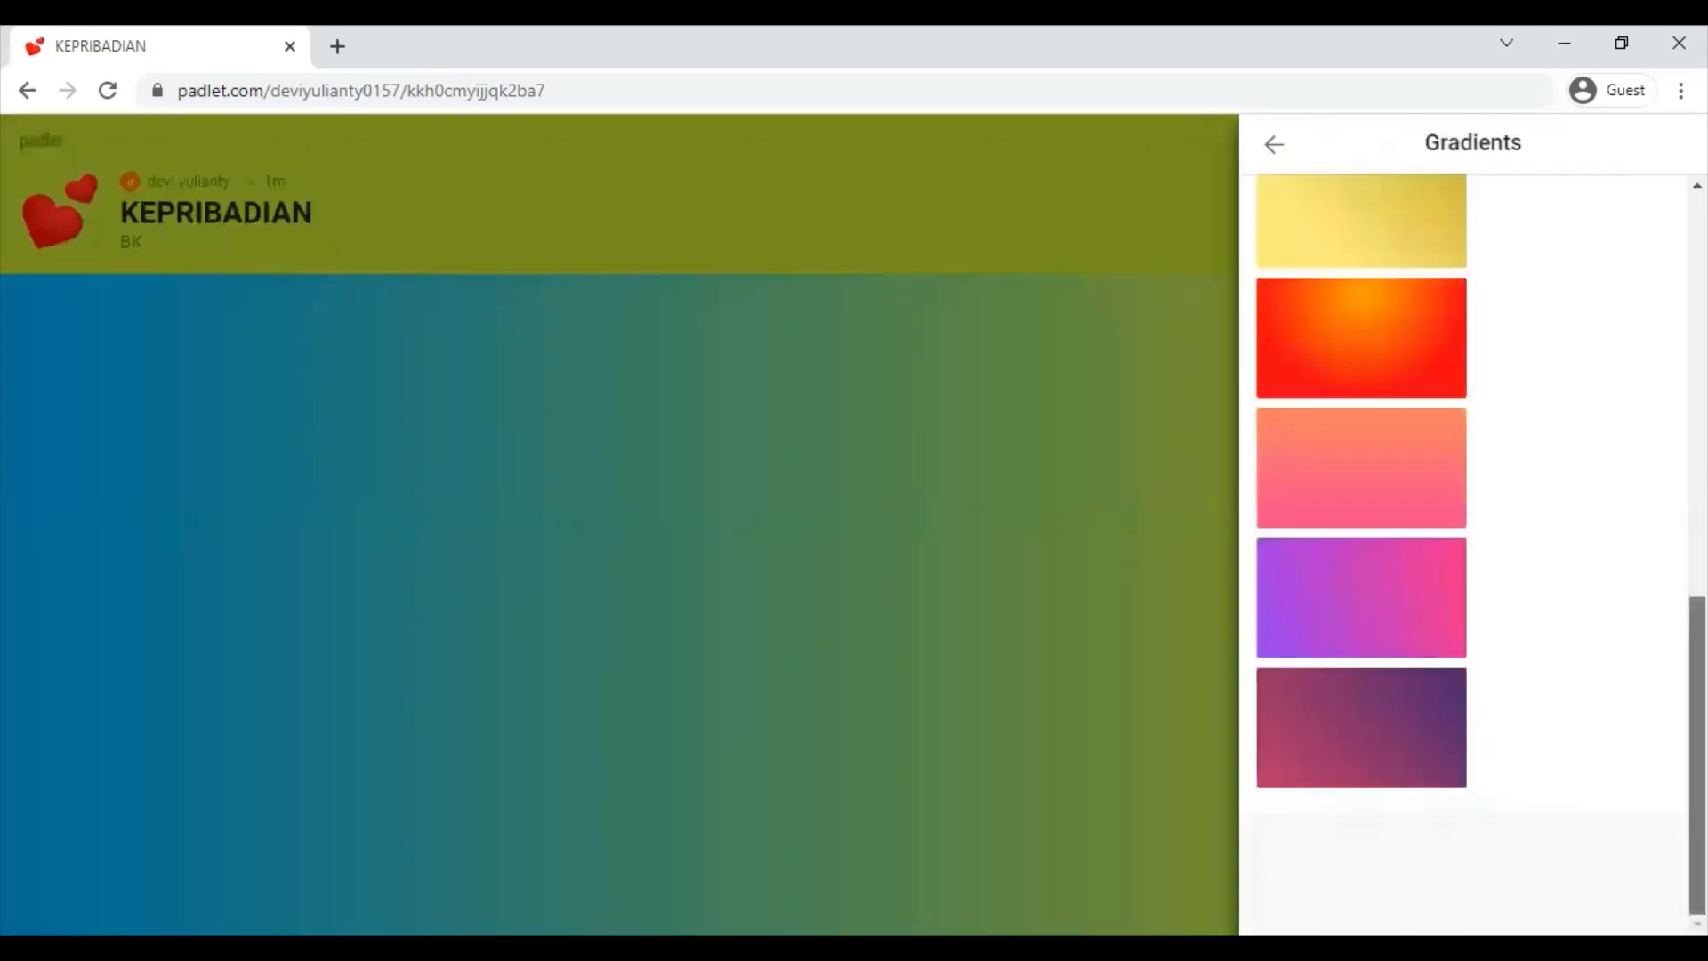
click(1348, 741)
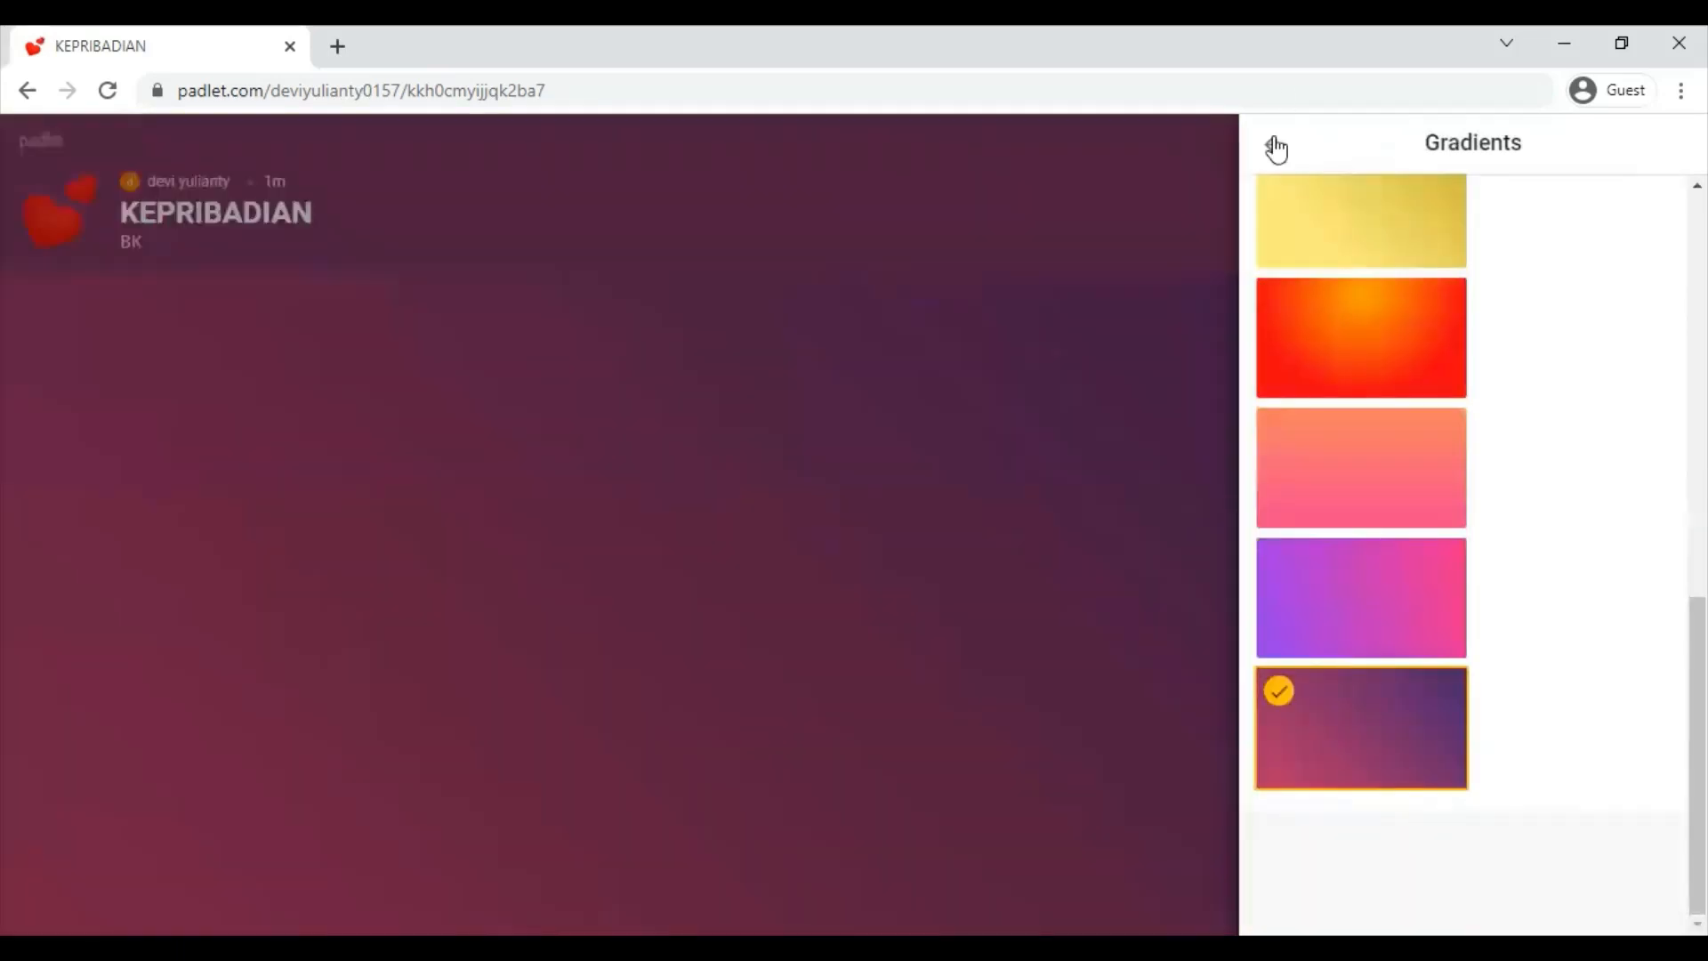
click(1276, 146)
- Preview the Chevron and Vinyl texture patterns as the board background
click(1653, 358)
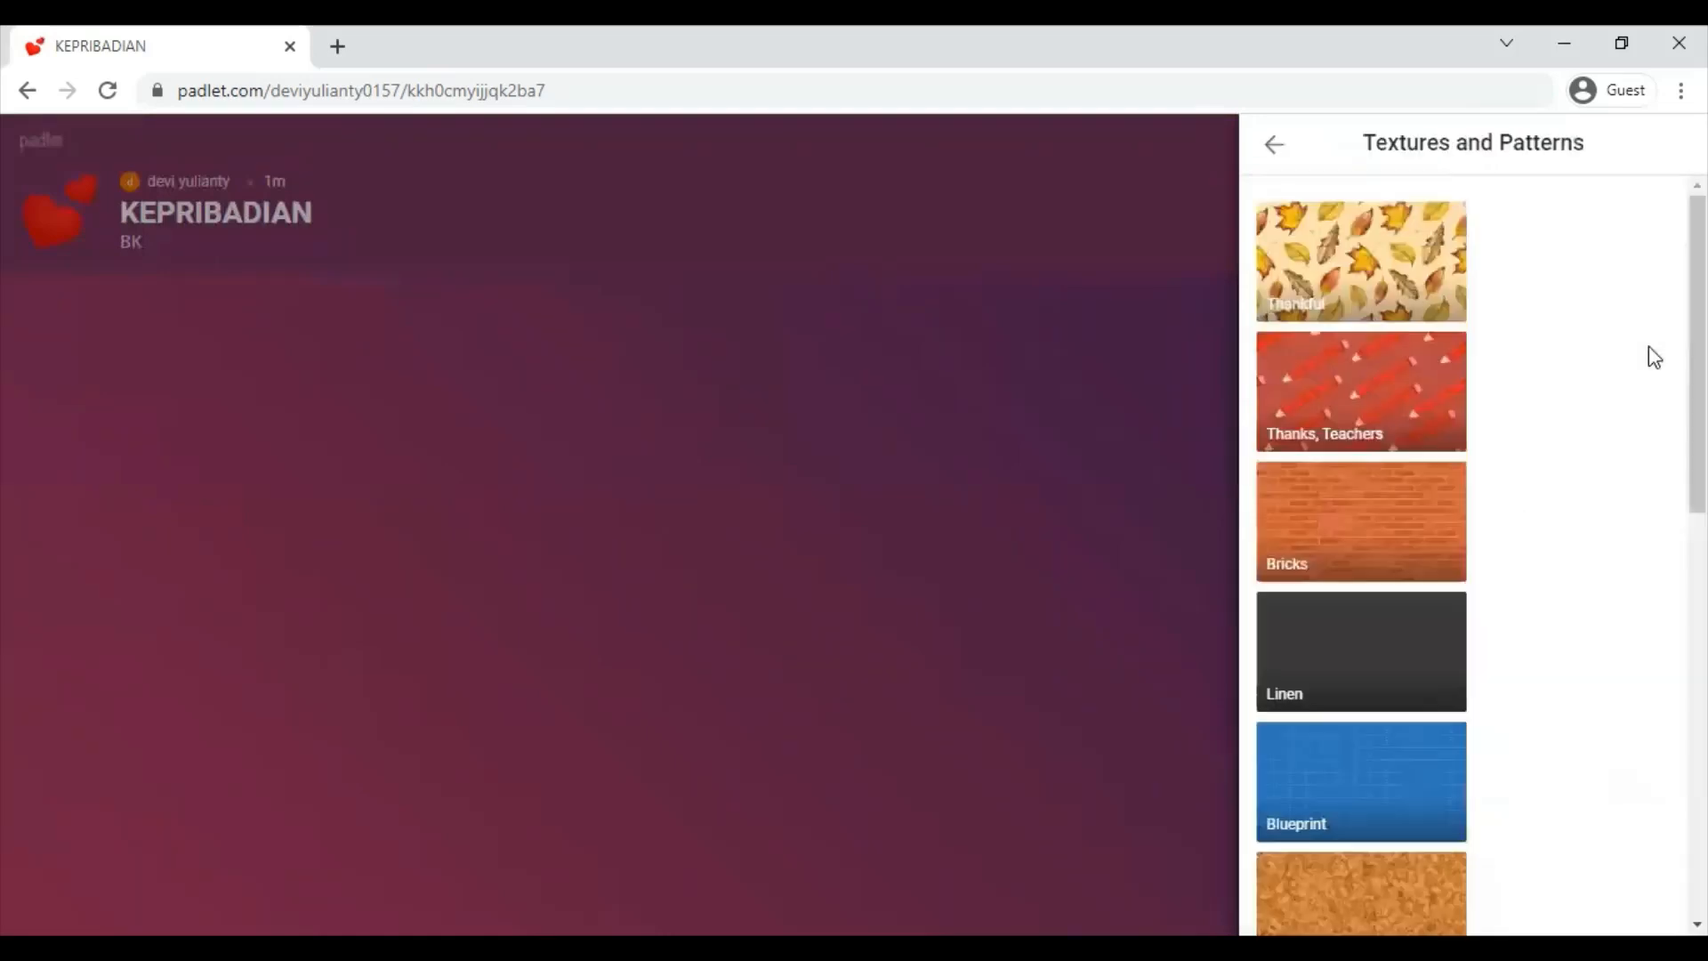
scroll(1362, 534, down, 5)
scroll(1310, 584, down, 3)
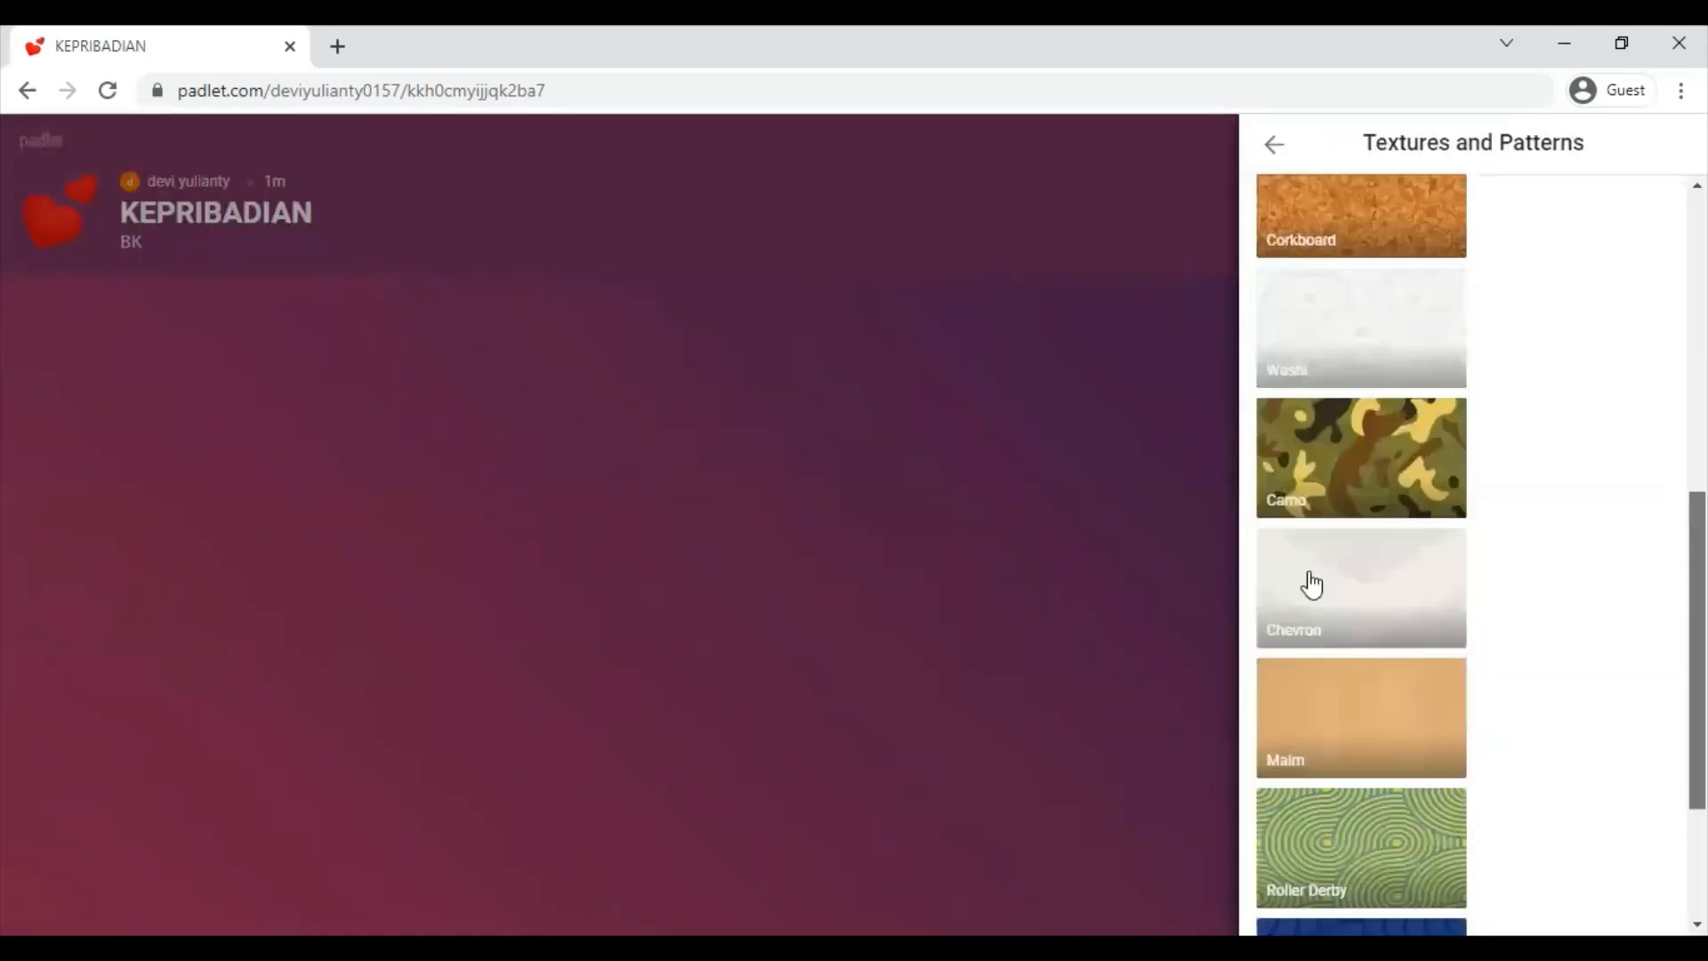
click(1311, 583)
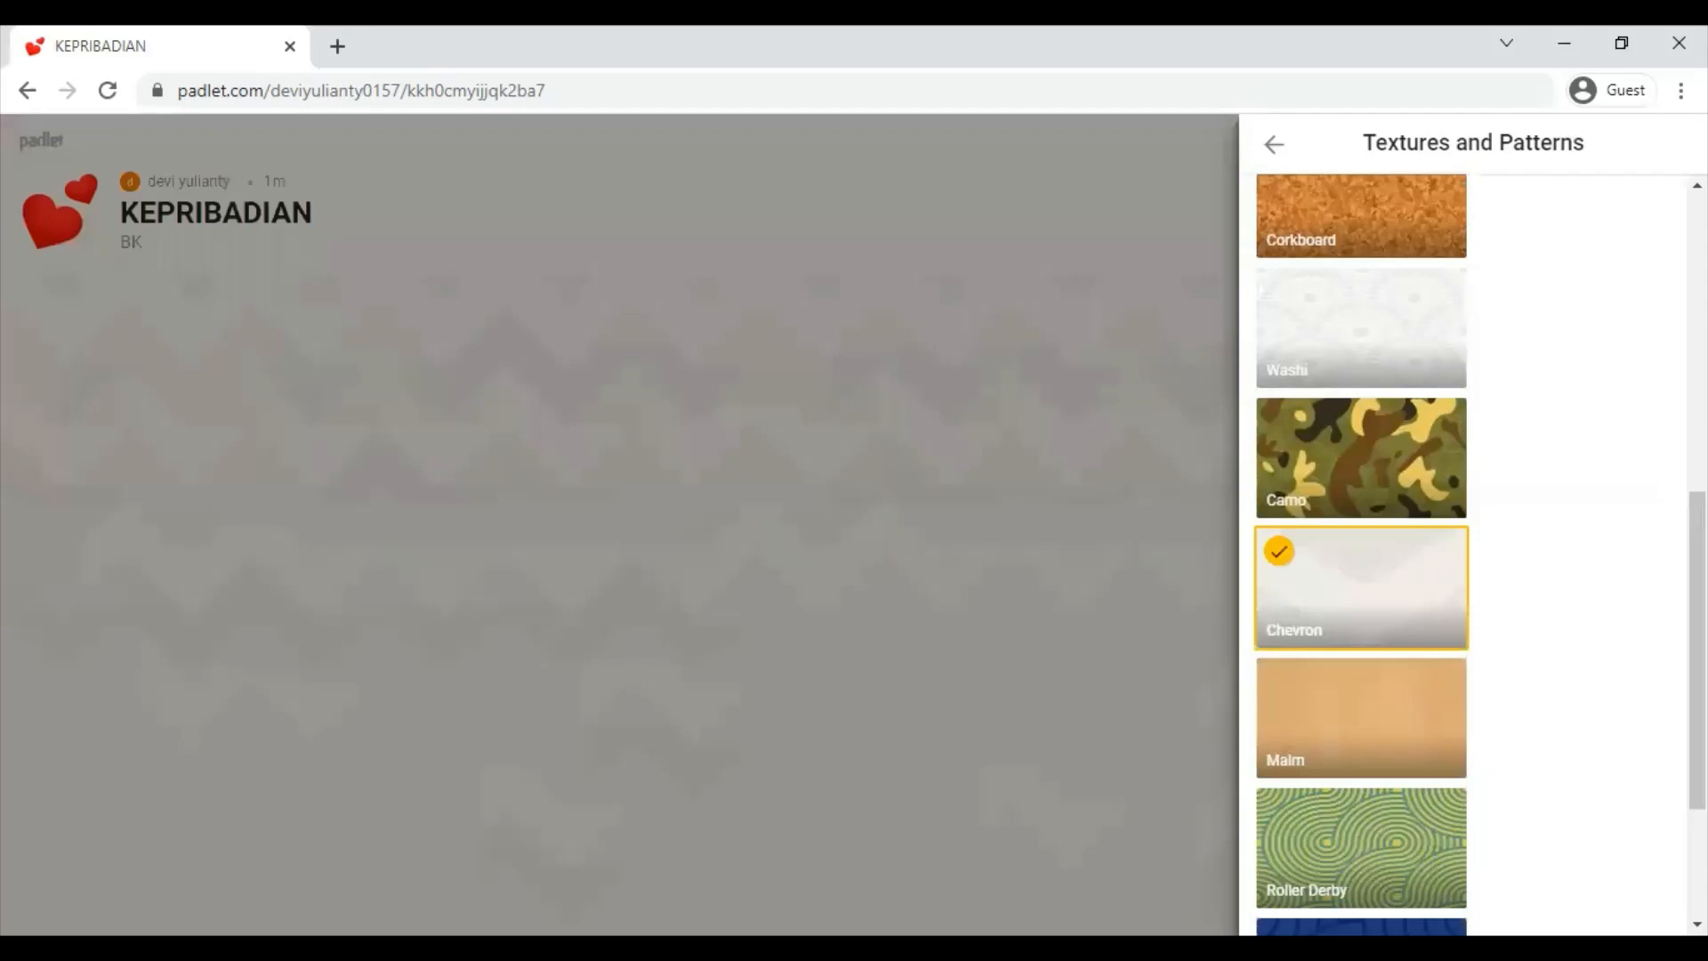
scroll(1349, 691, down, 3)
click(1401, 747)
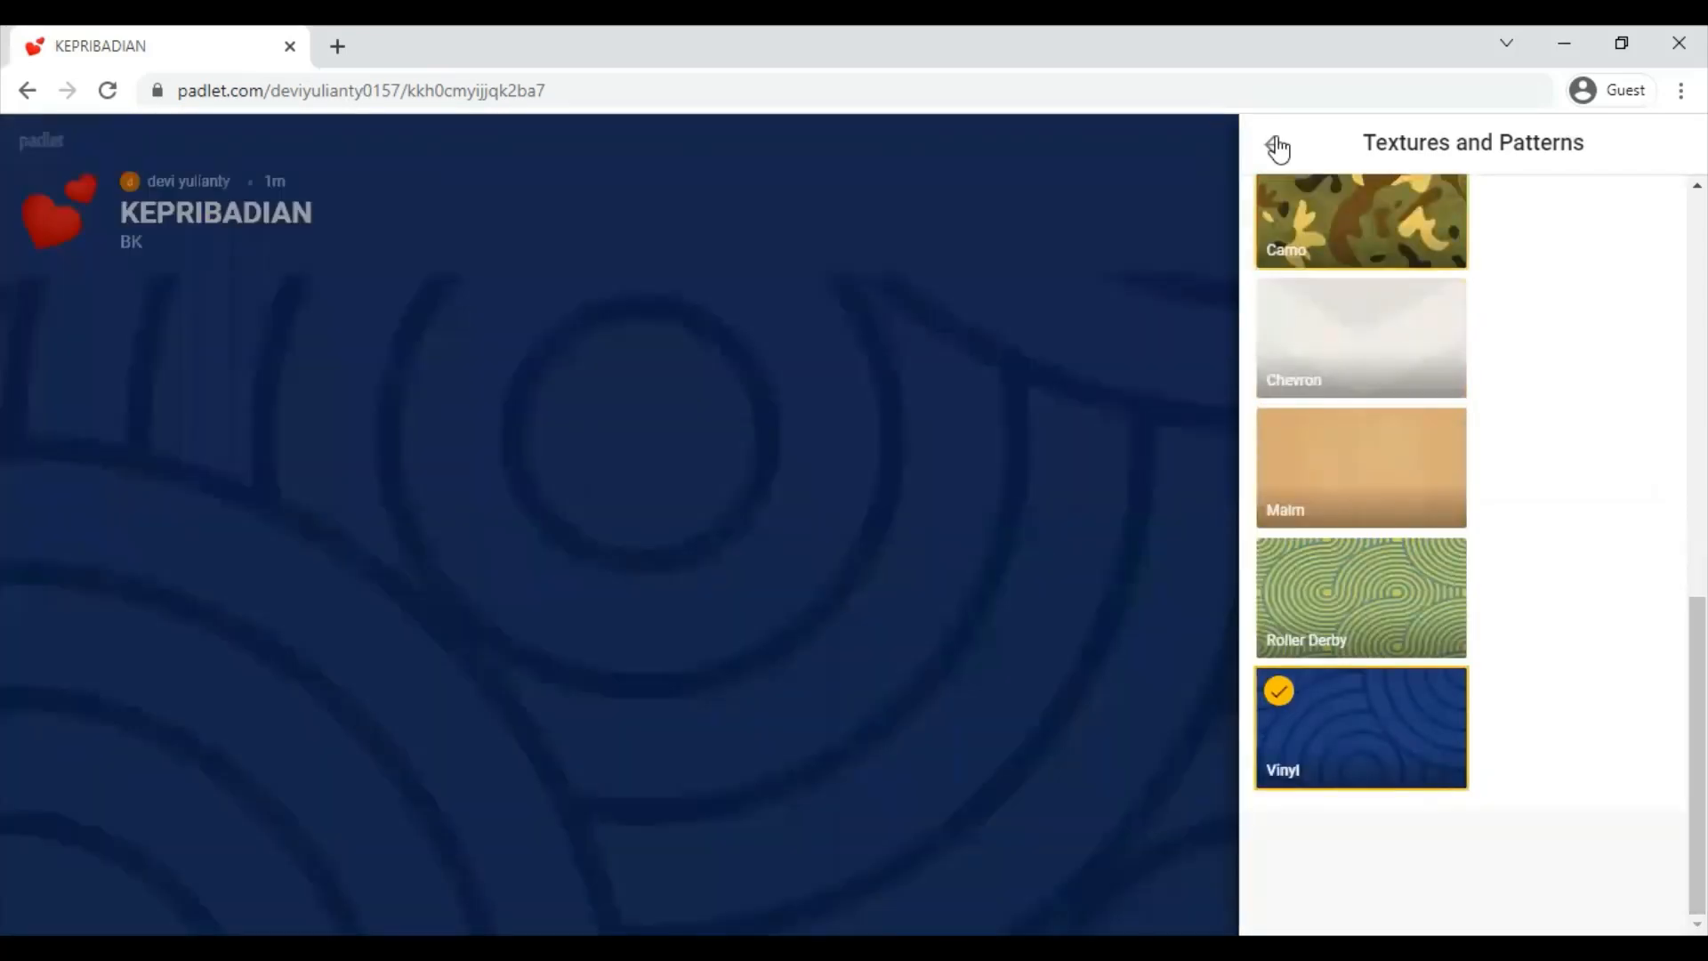
click(1277, 146)
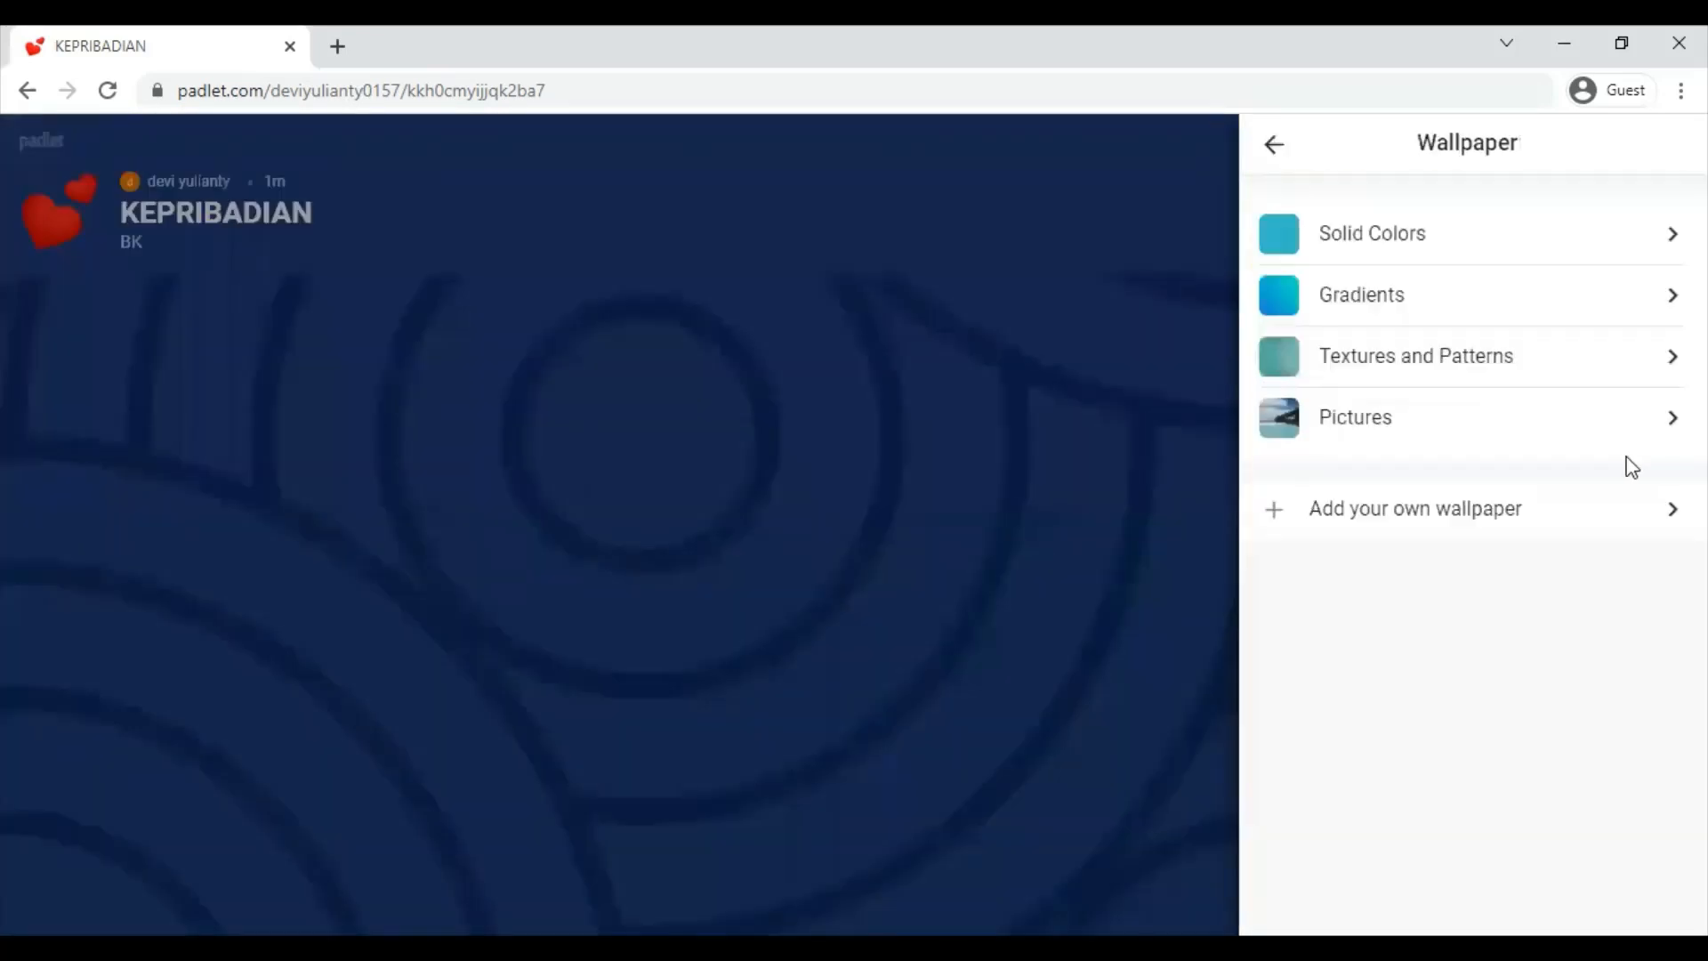
- Set the Scroll parchment picture as the wallpaper and go back to Modify
click(1669, 433)
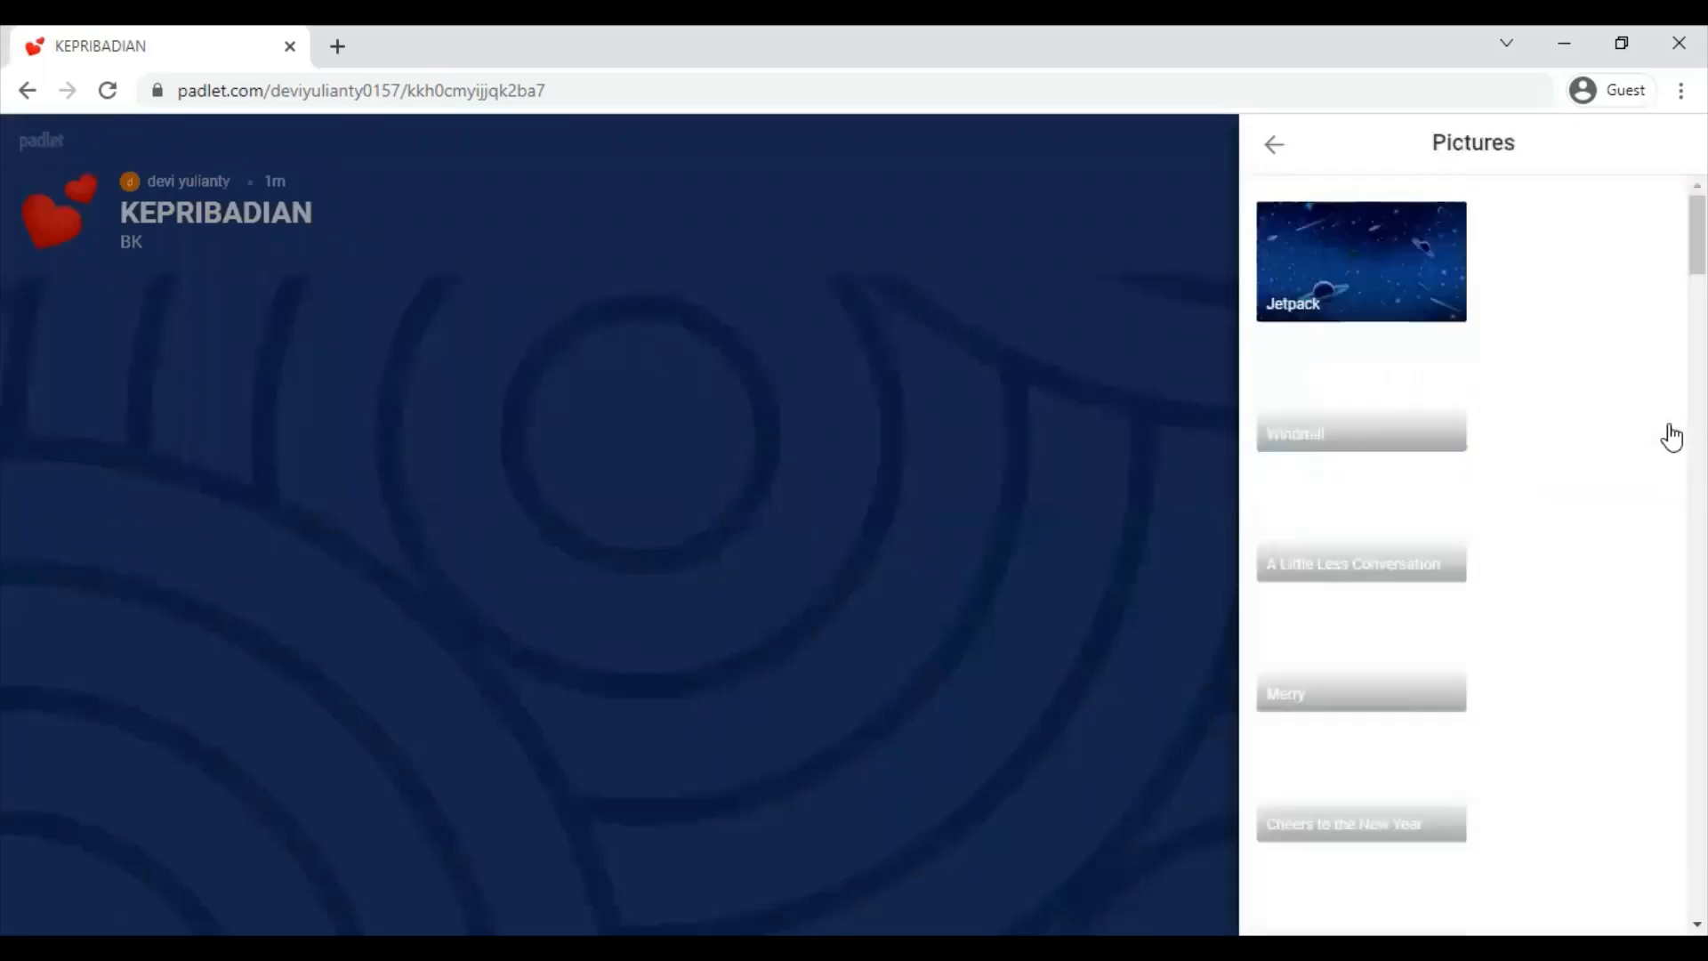
scroll(1393, 487, down, 7)
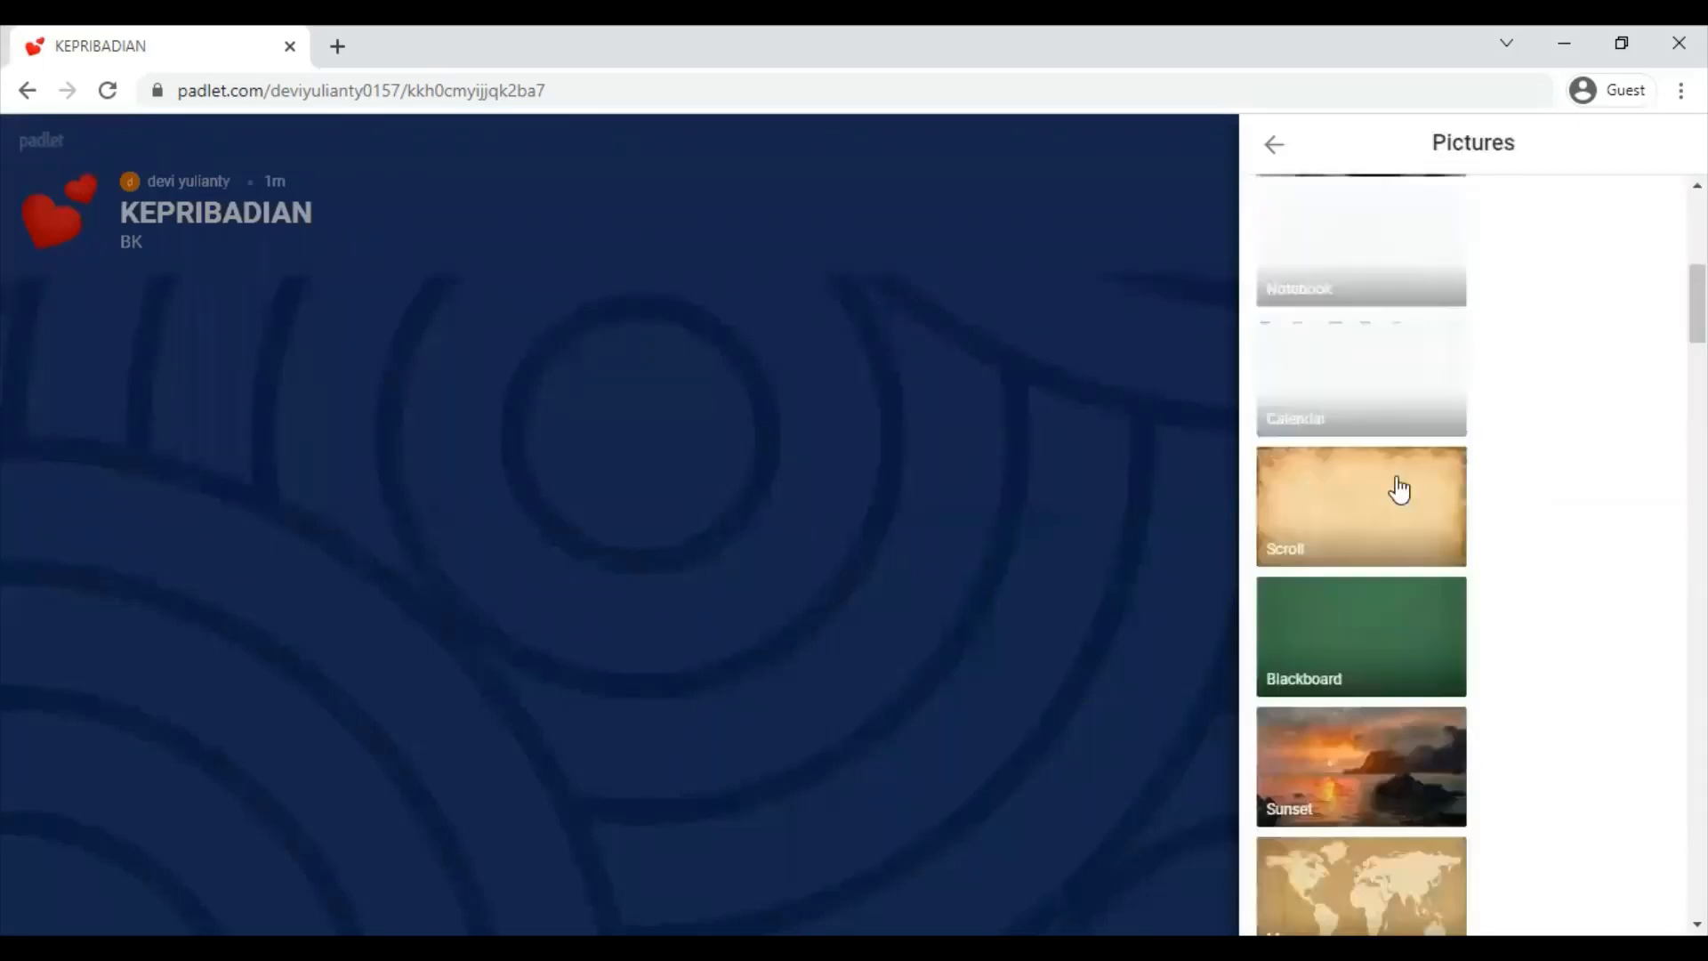
click(1384, 487)
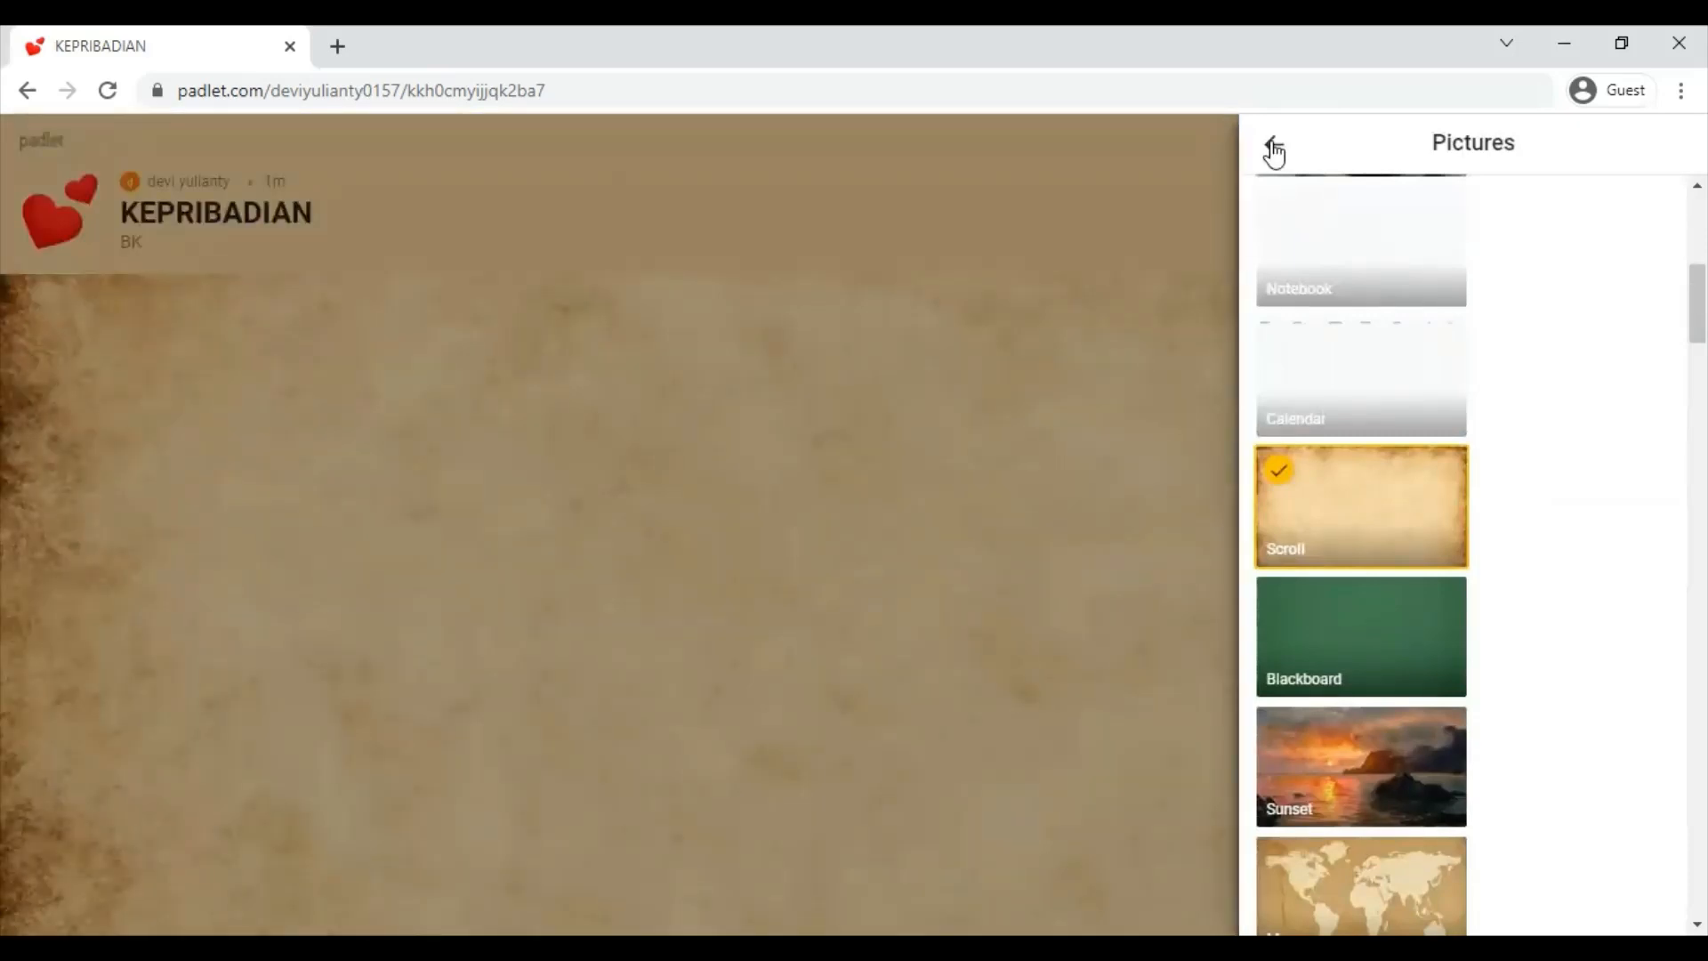
click(1274, 147)
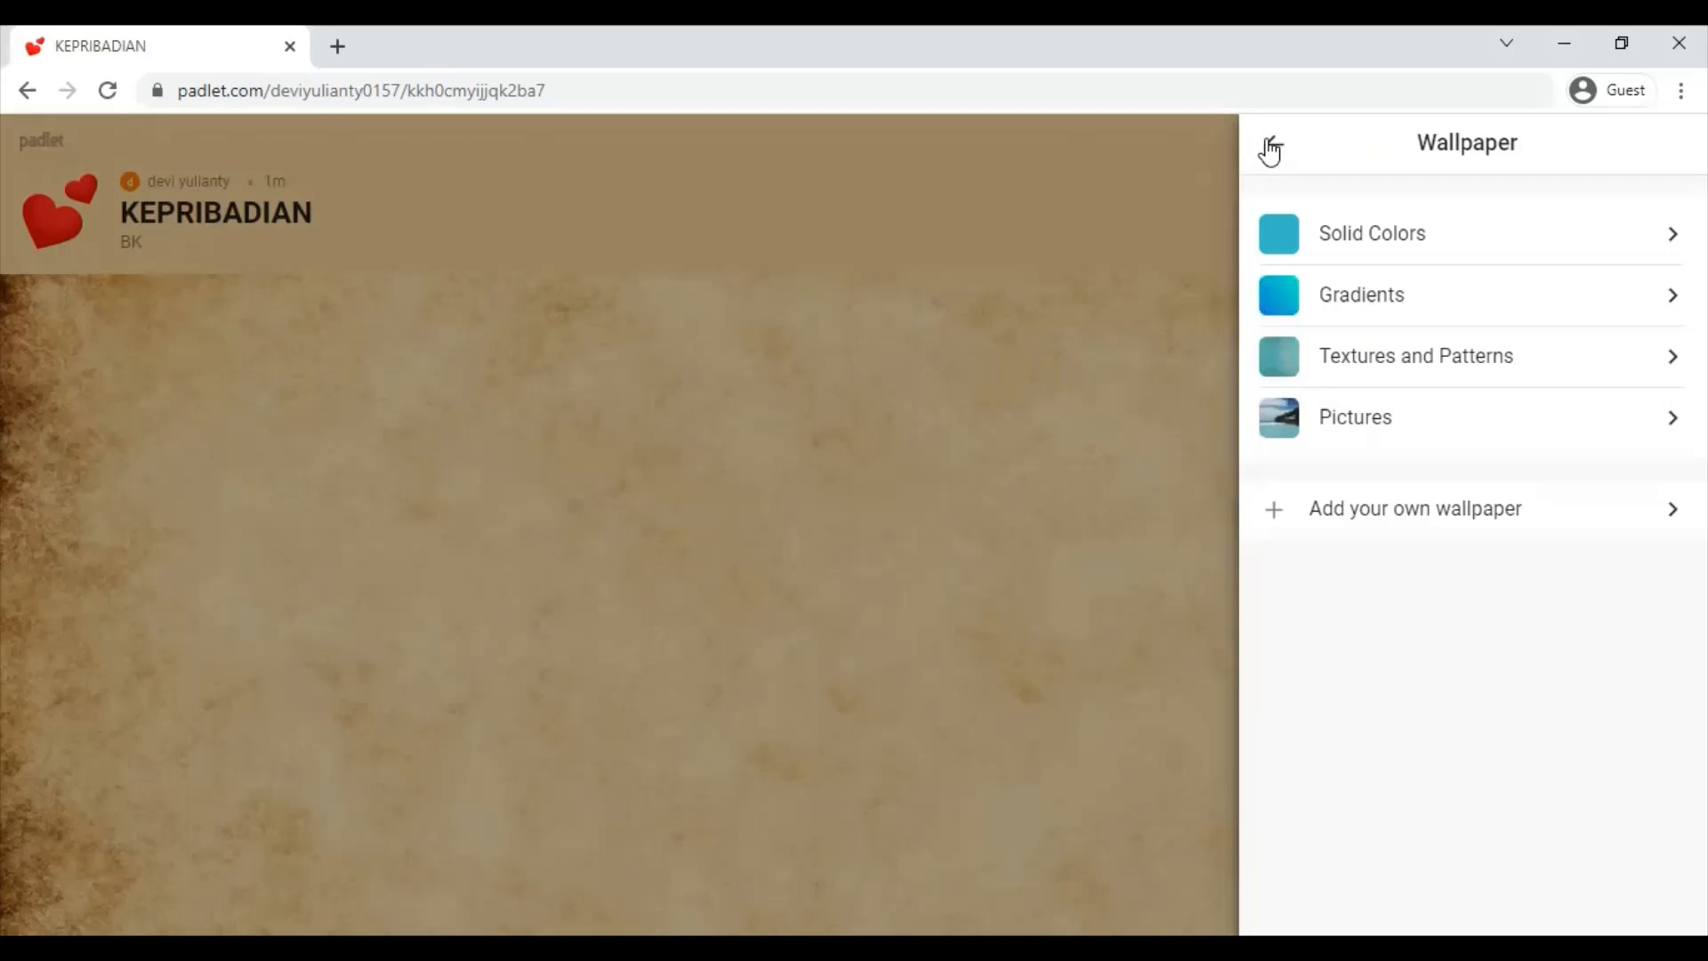
click(1270, 147)
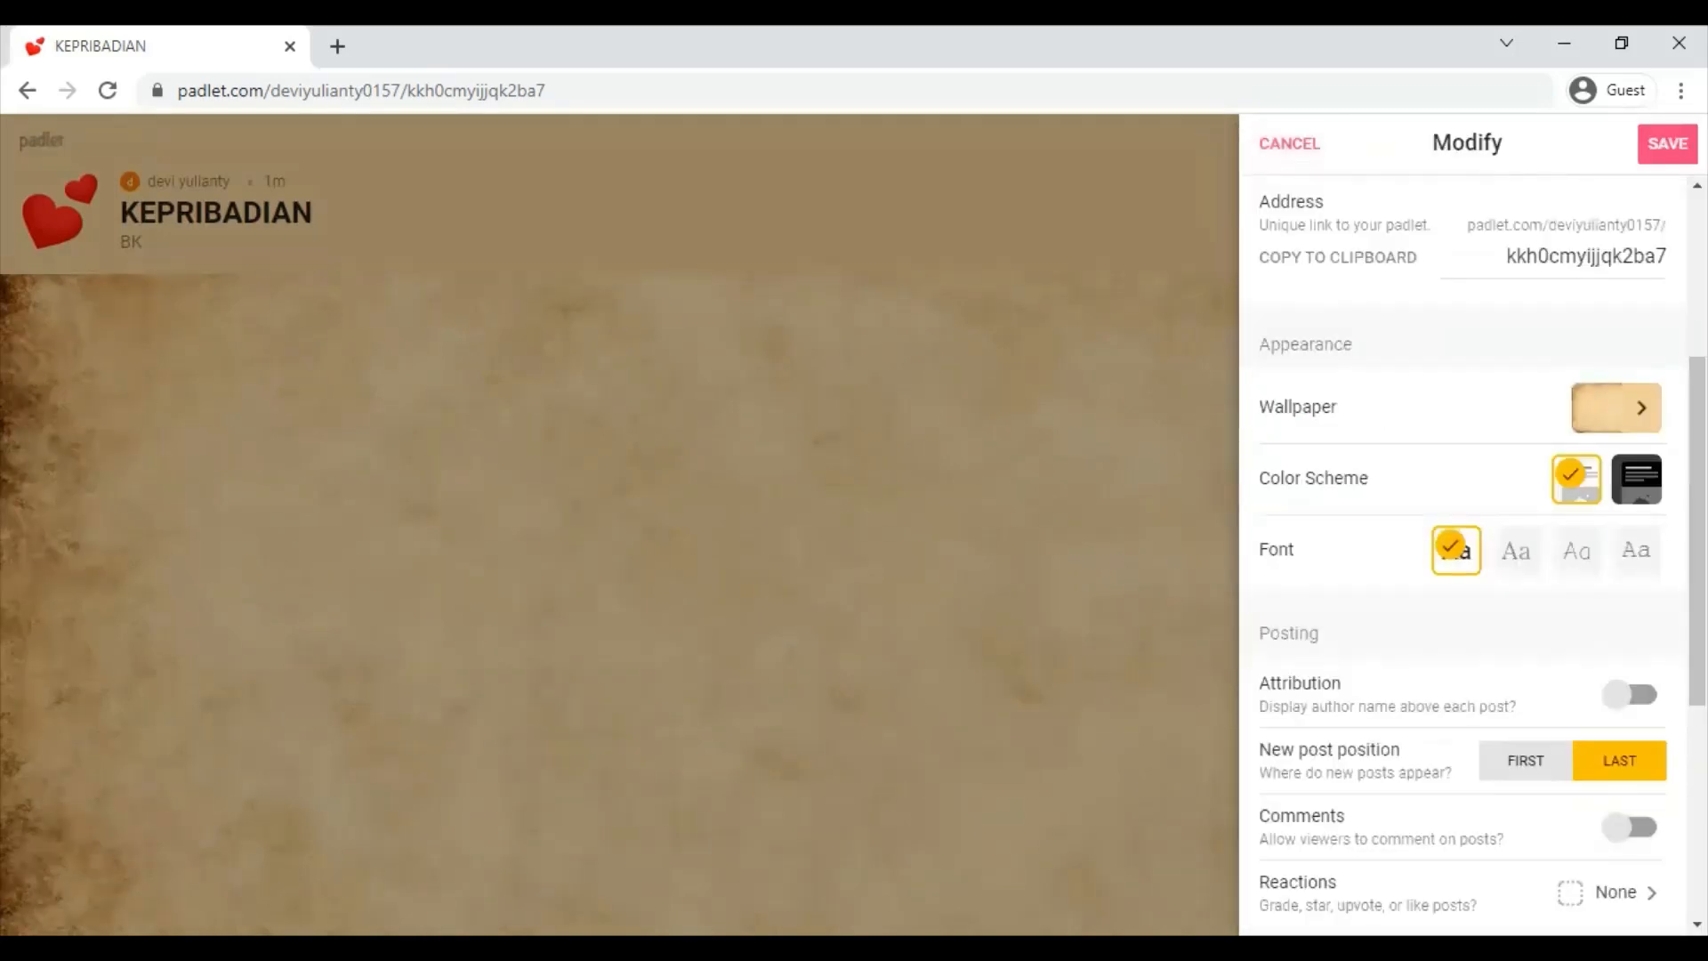
- Keep the light colour scheme and set the board font to the third, typewriter-style option
scroll(1647, 484, down, 1)
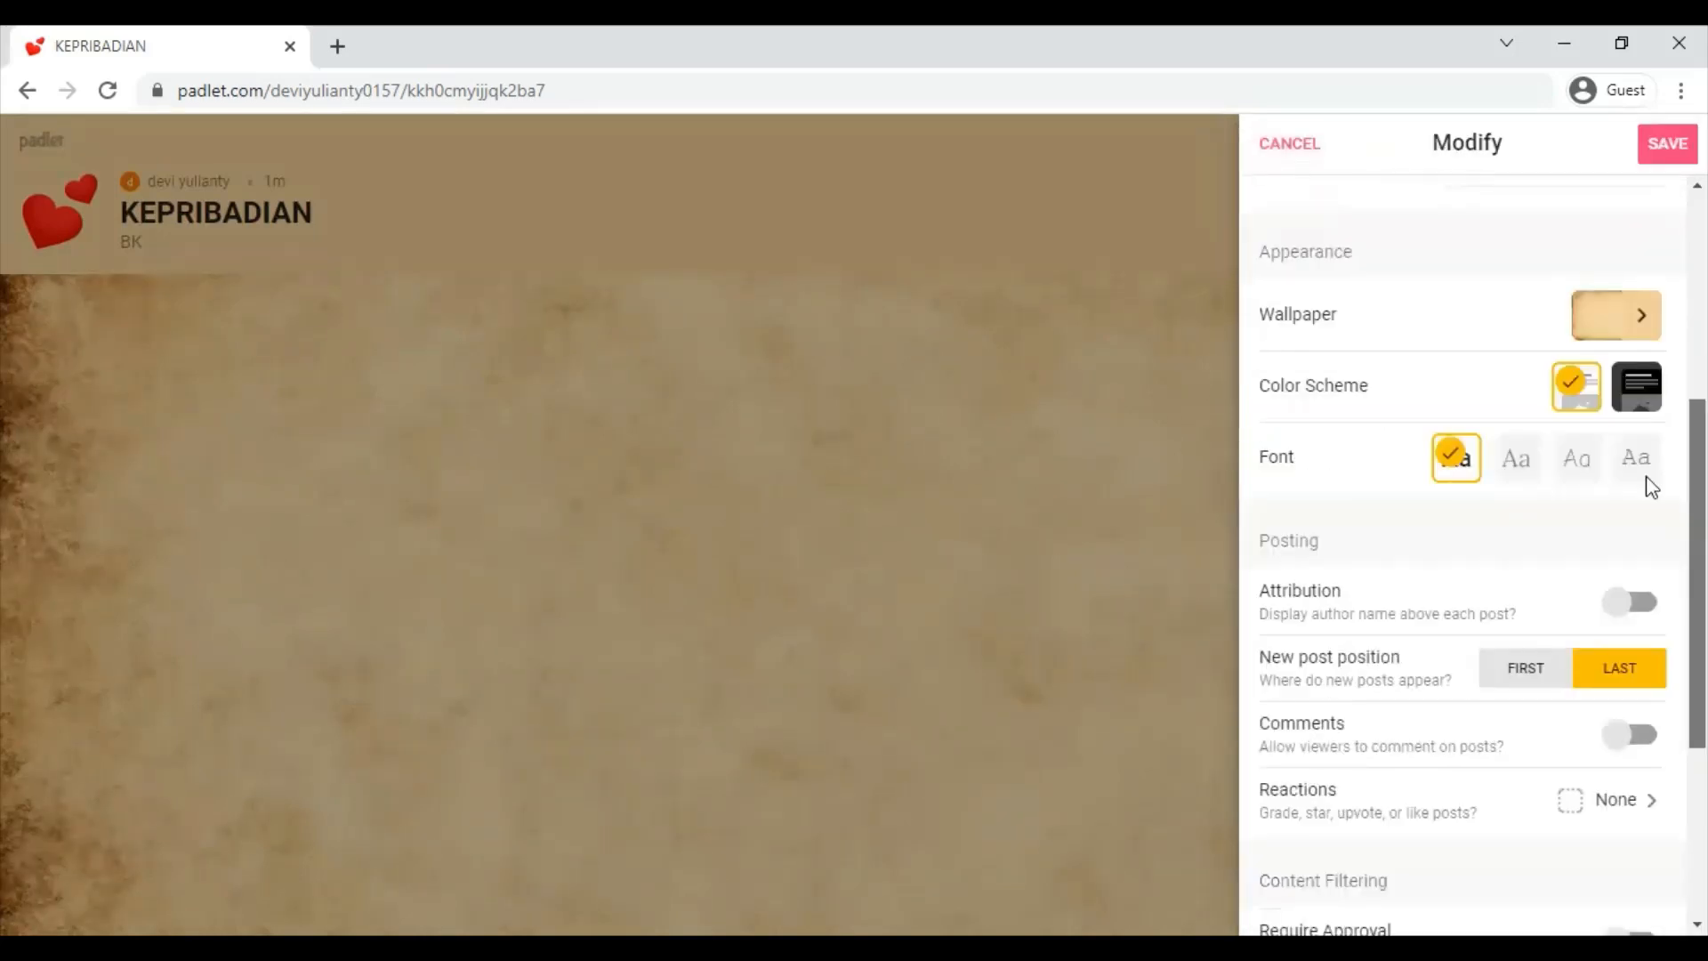
click(1640, 401)
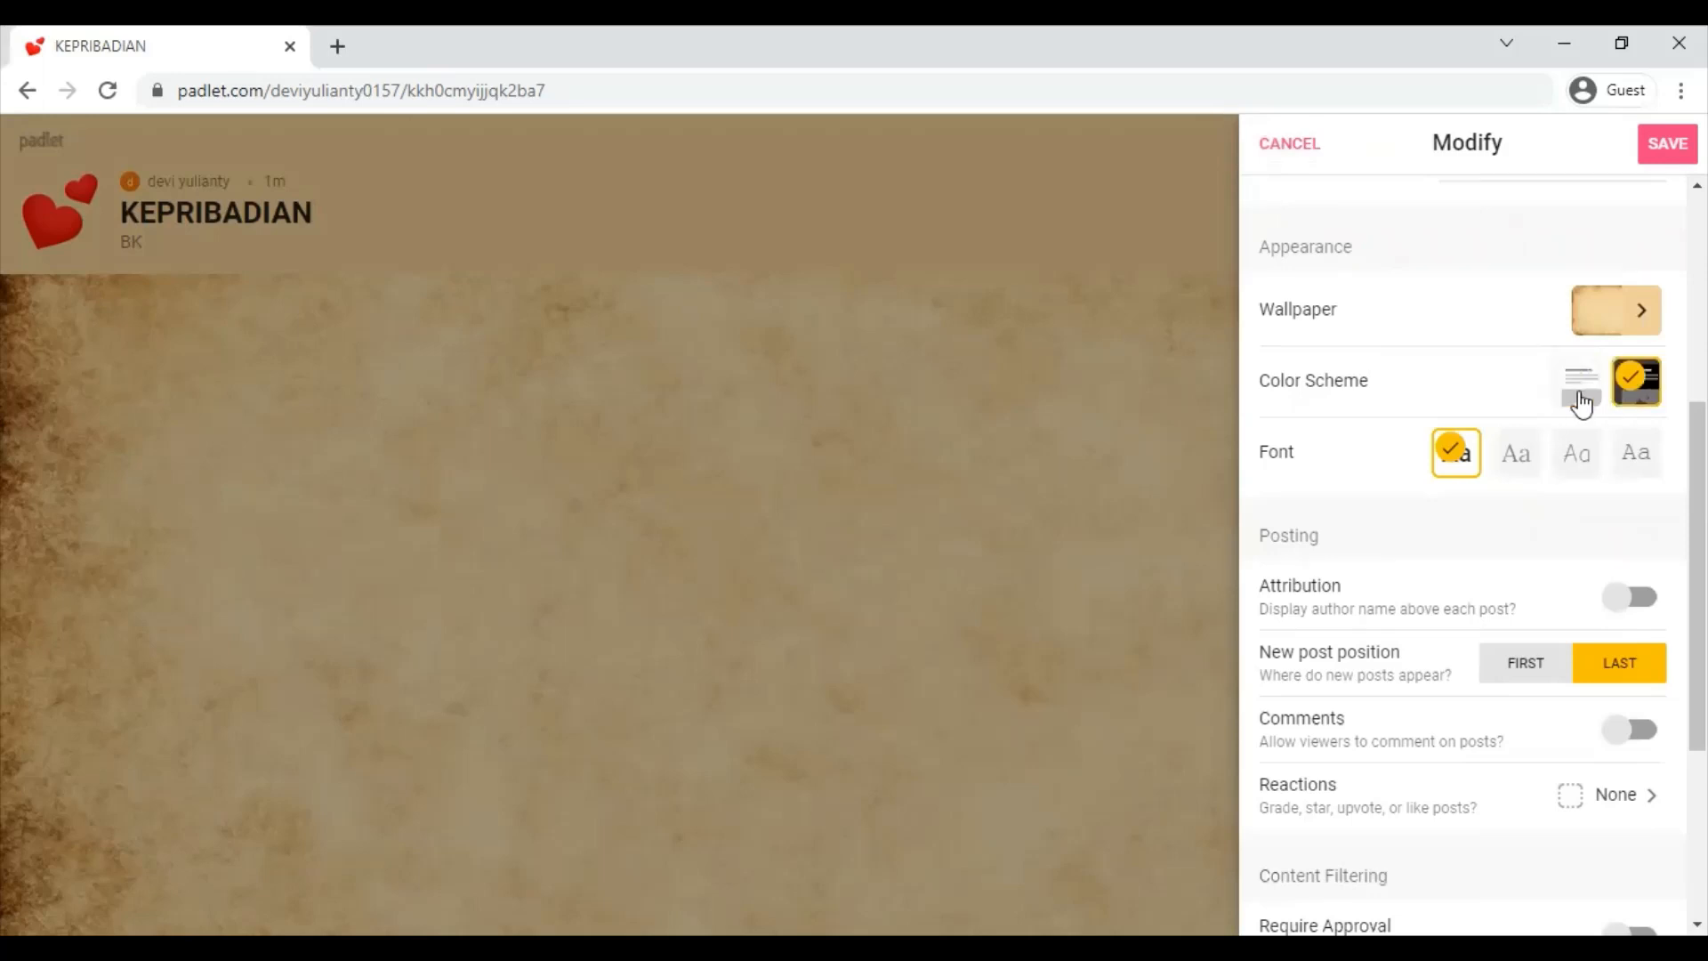
click(1581, 403)
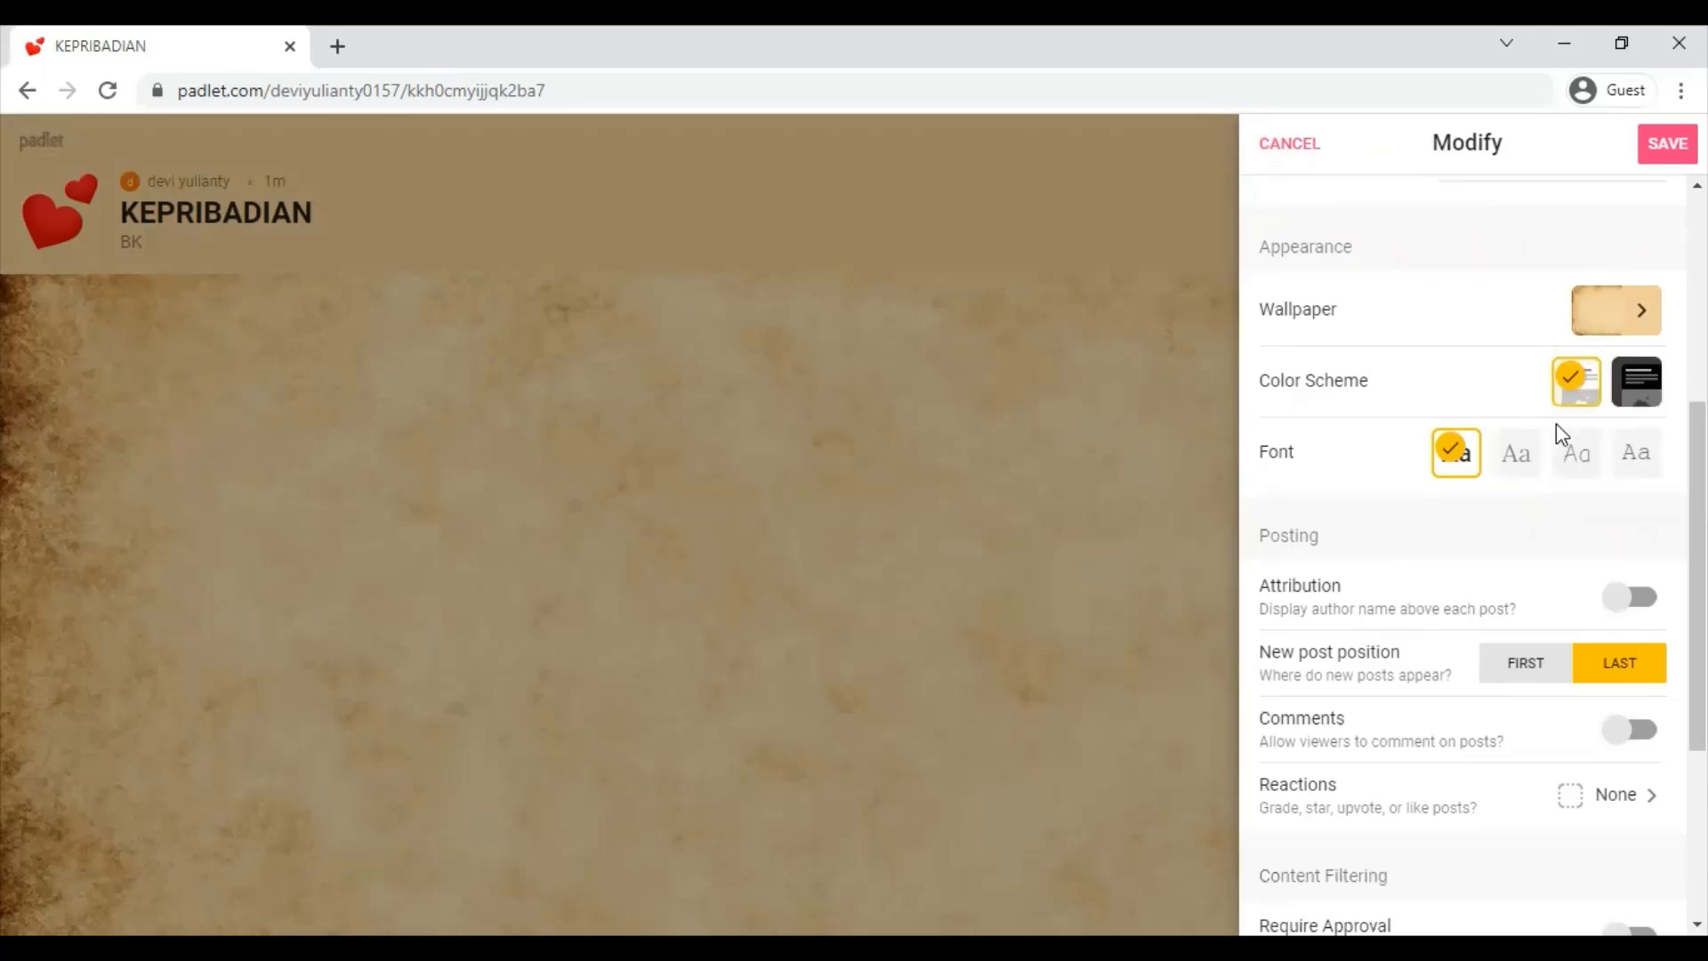
click(1587, 467)
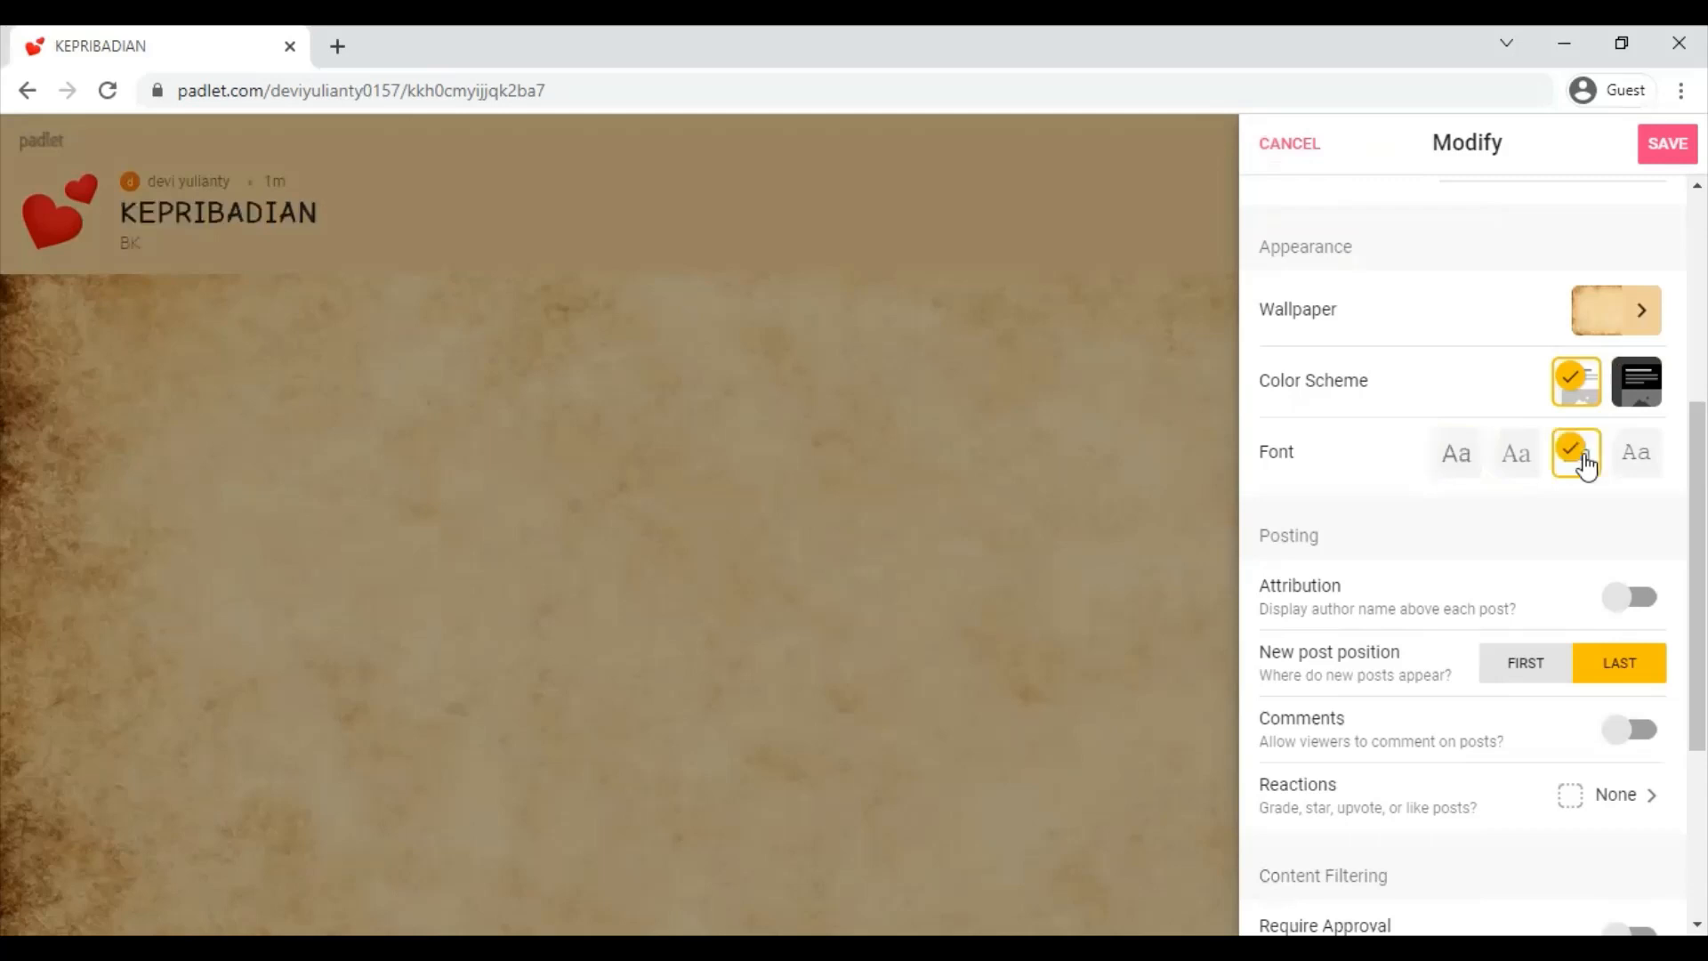
click(1642, 461)
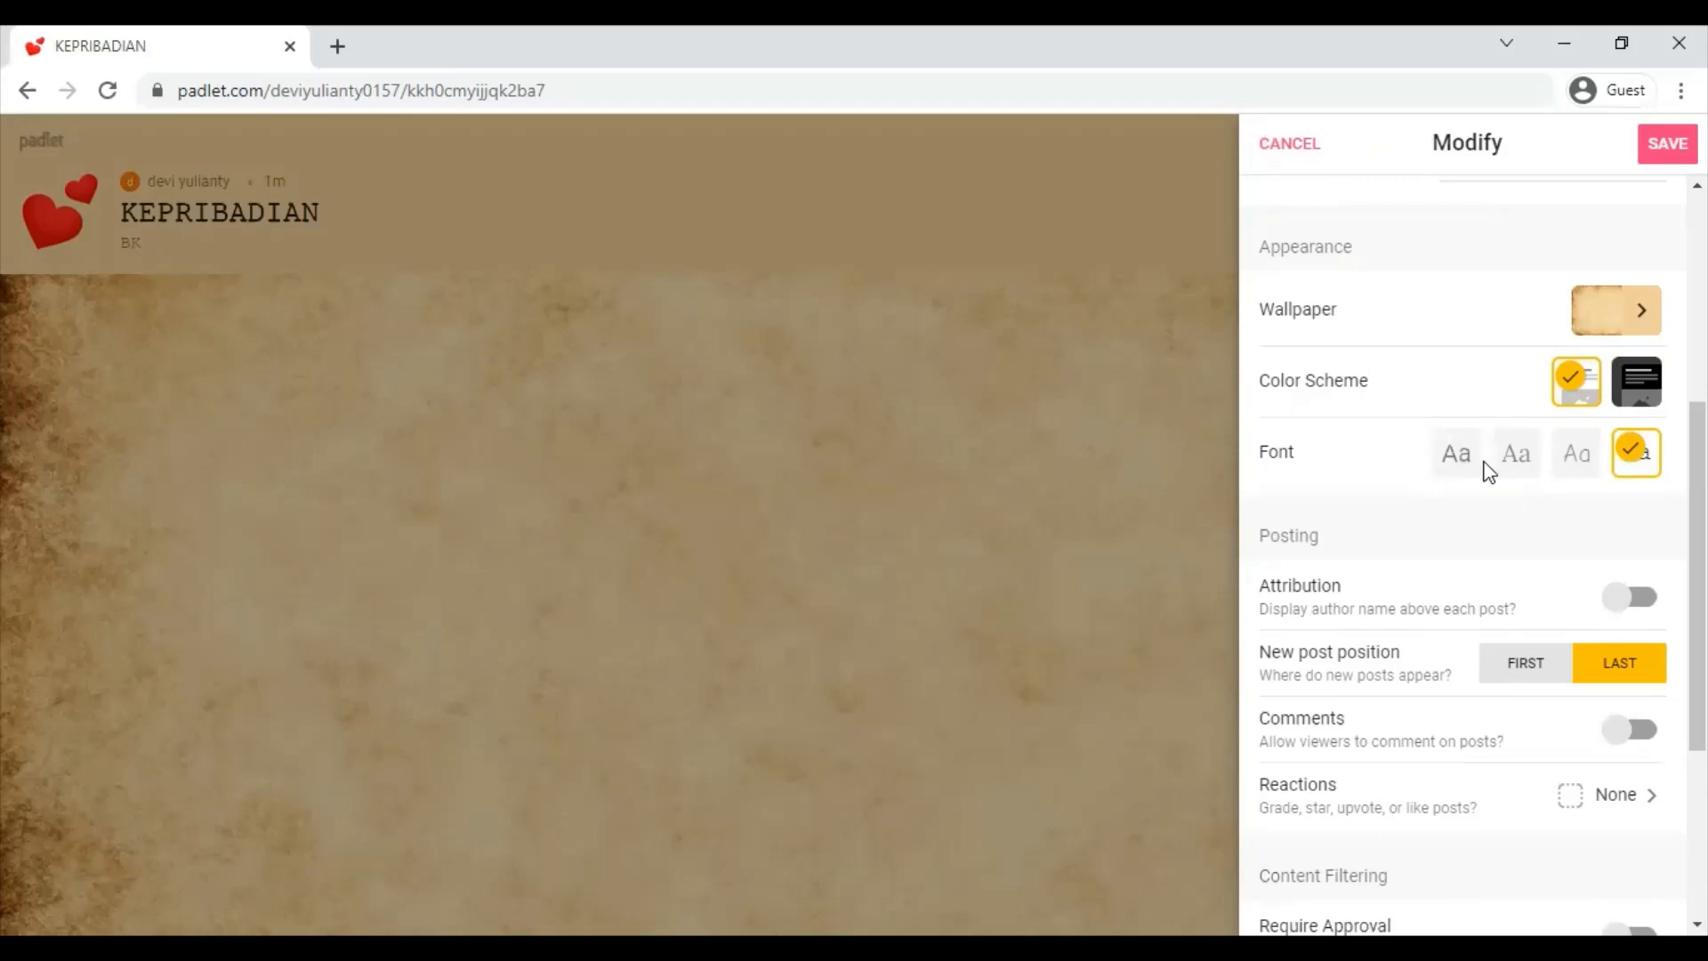
click(1581, 459)
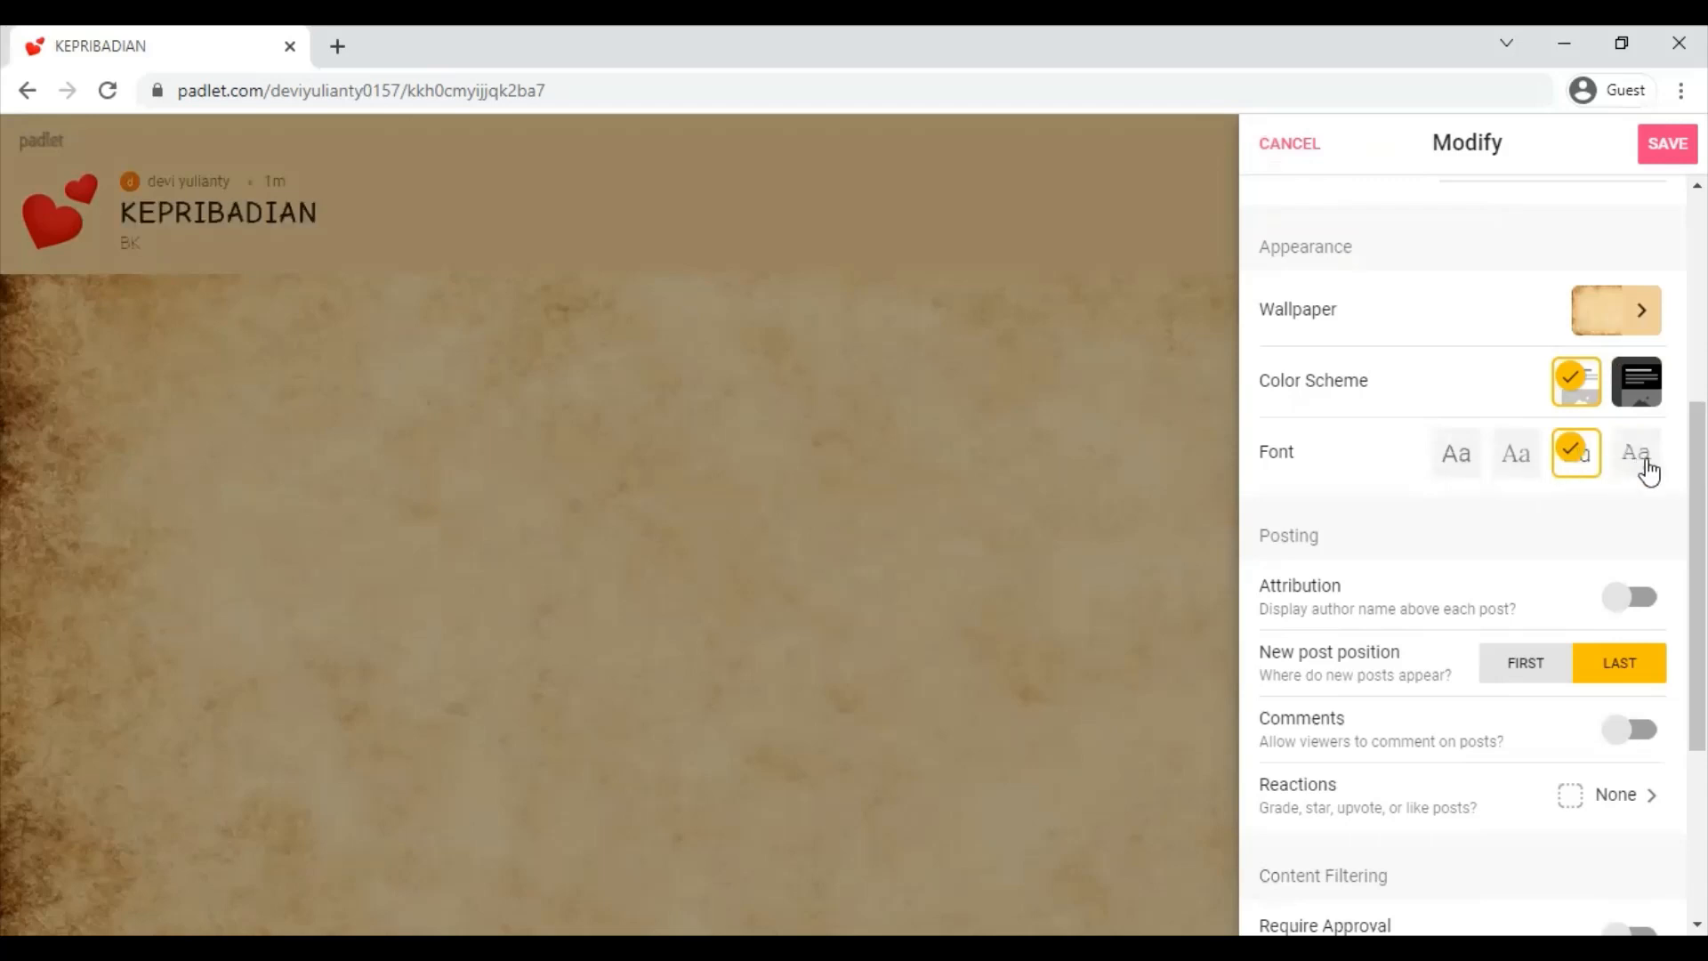
scroll(1641, 534, down, 2)
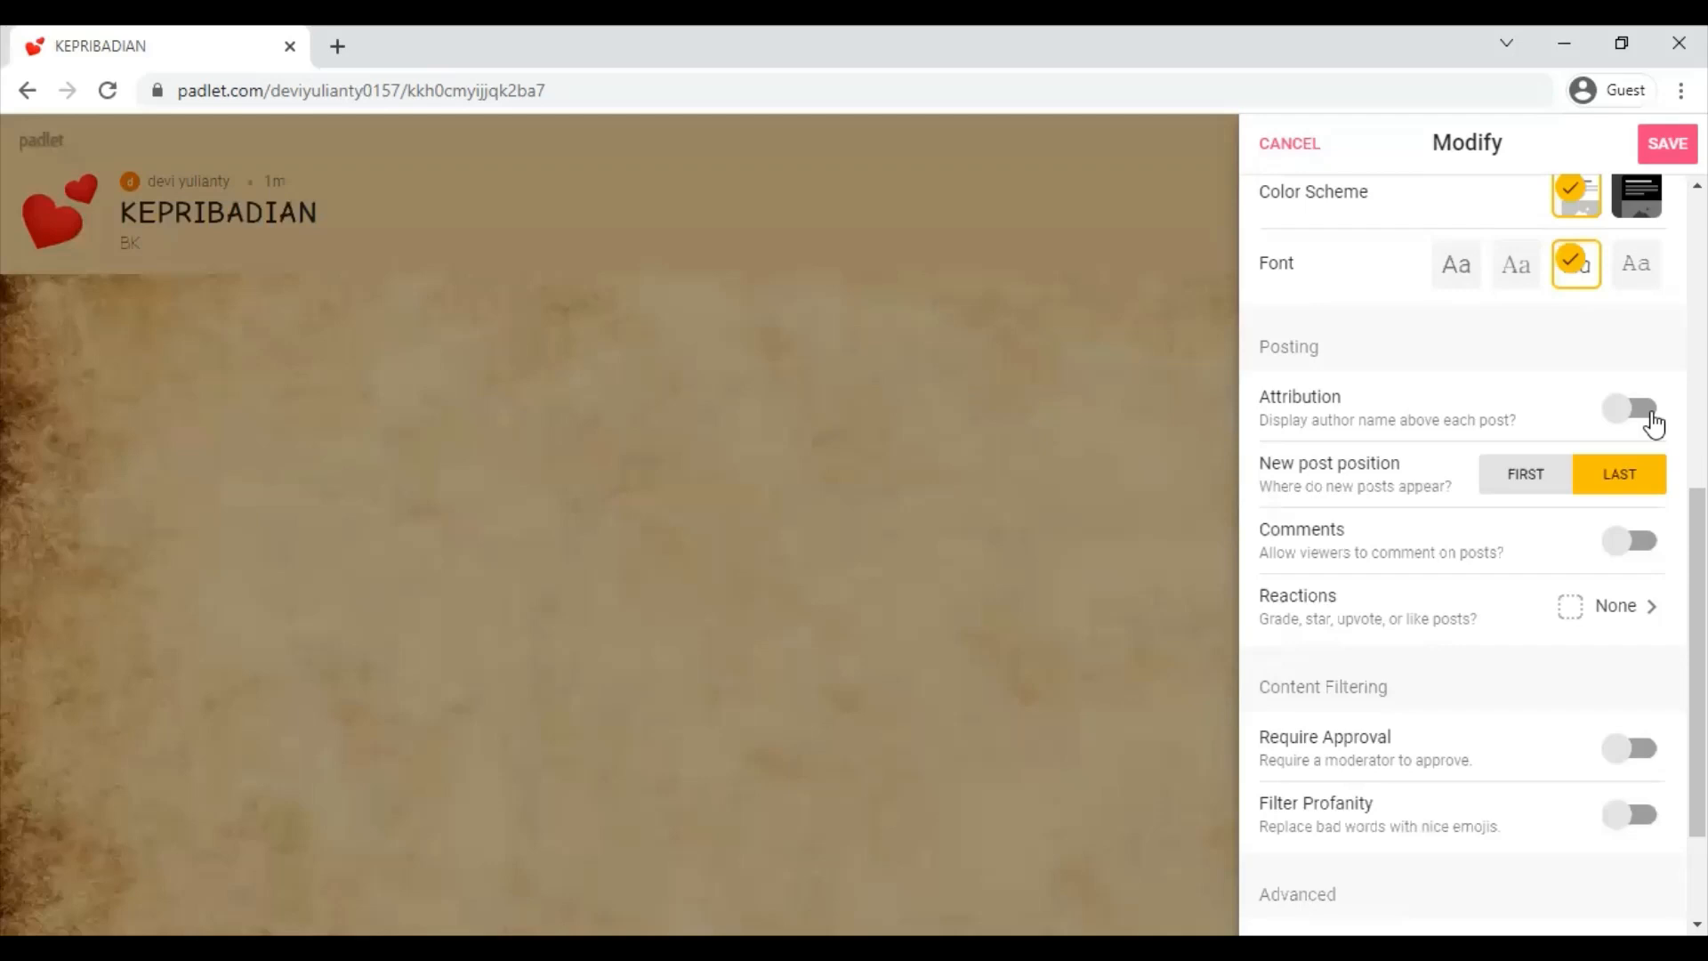
- Toggle author names on posts and keep new posts positioned last
click(1653, 424)
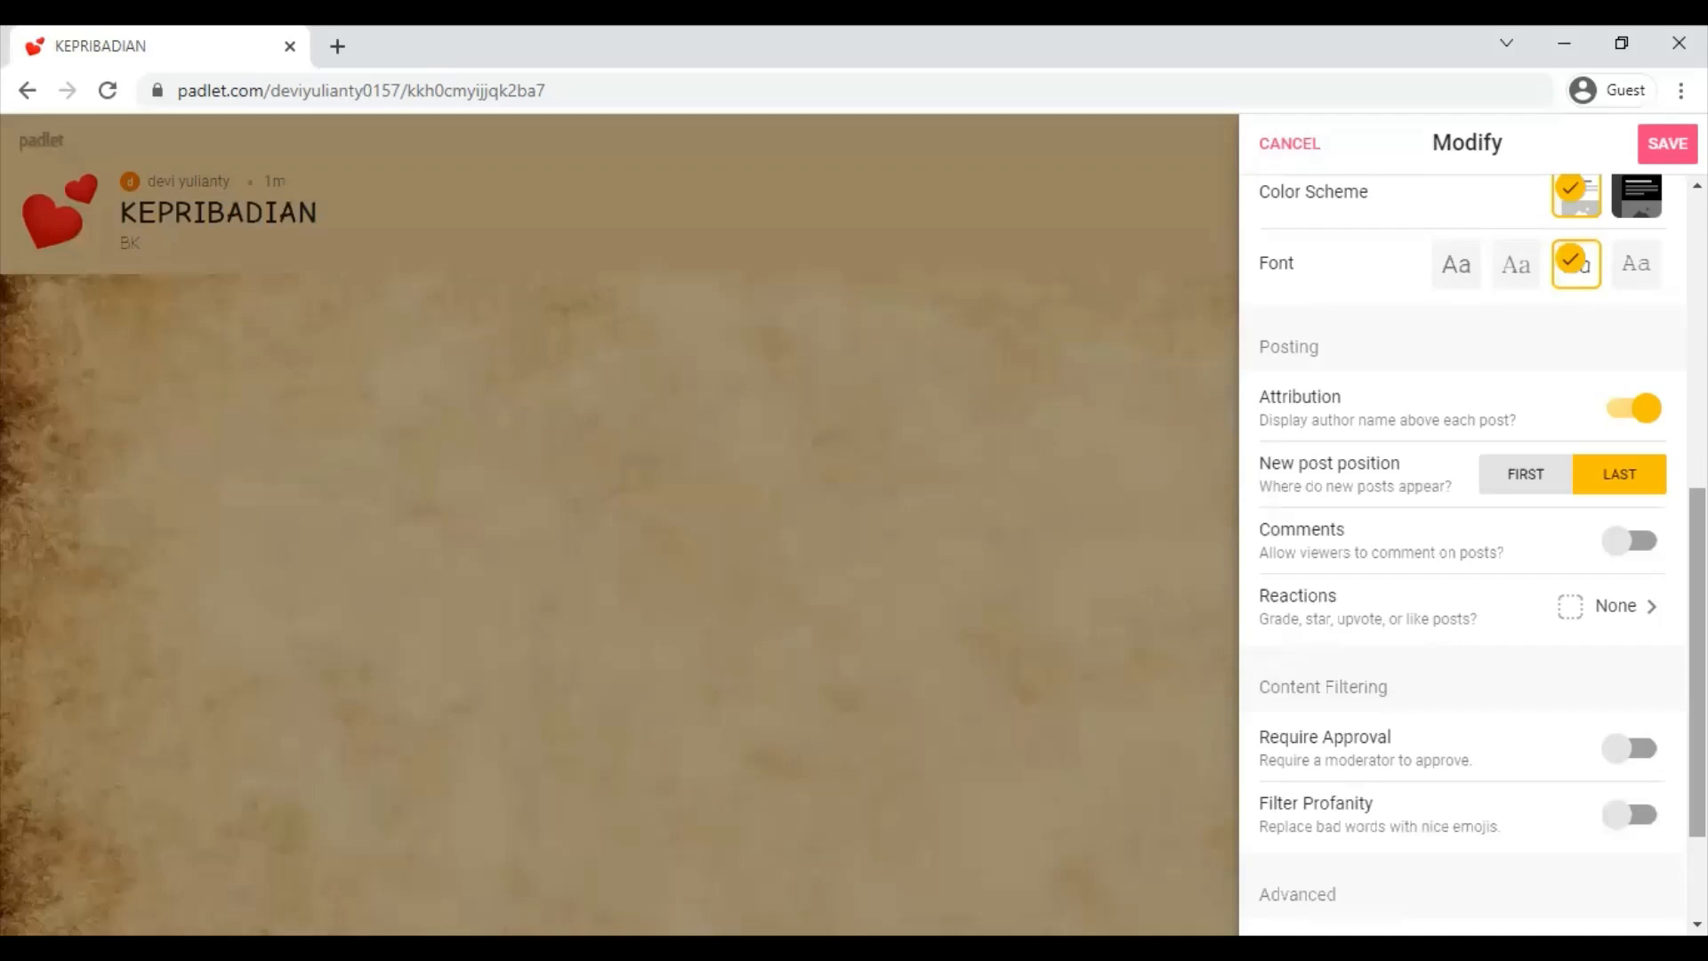
scroll(1308, 383, down, 2)
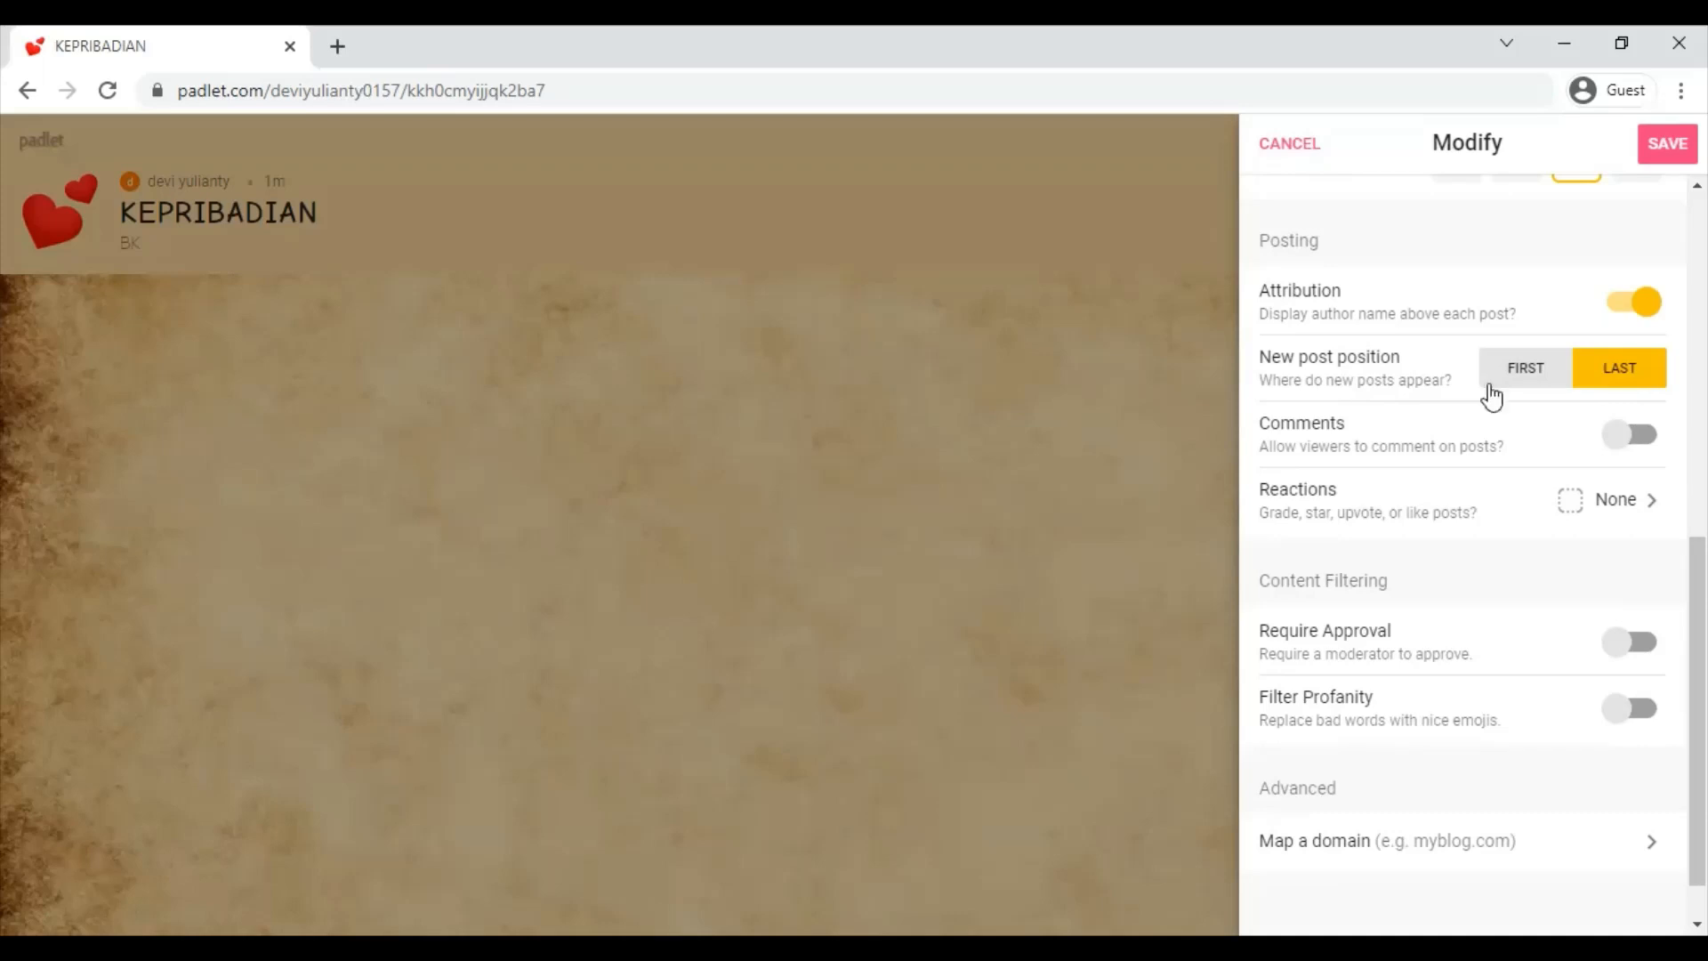
click(1550, 385)
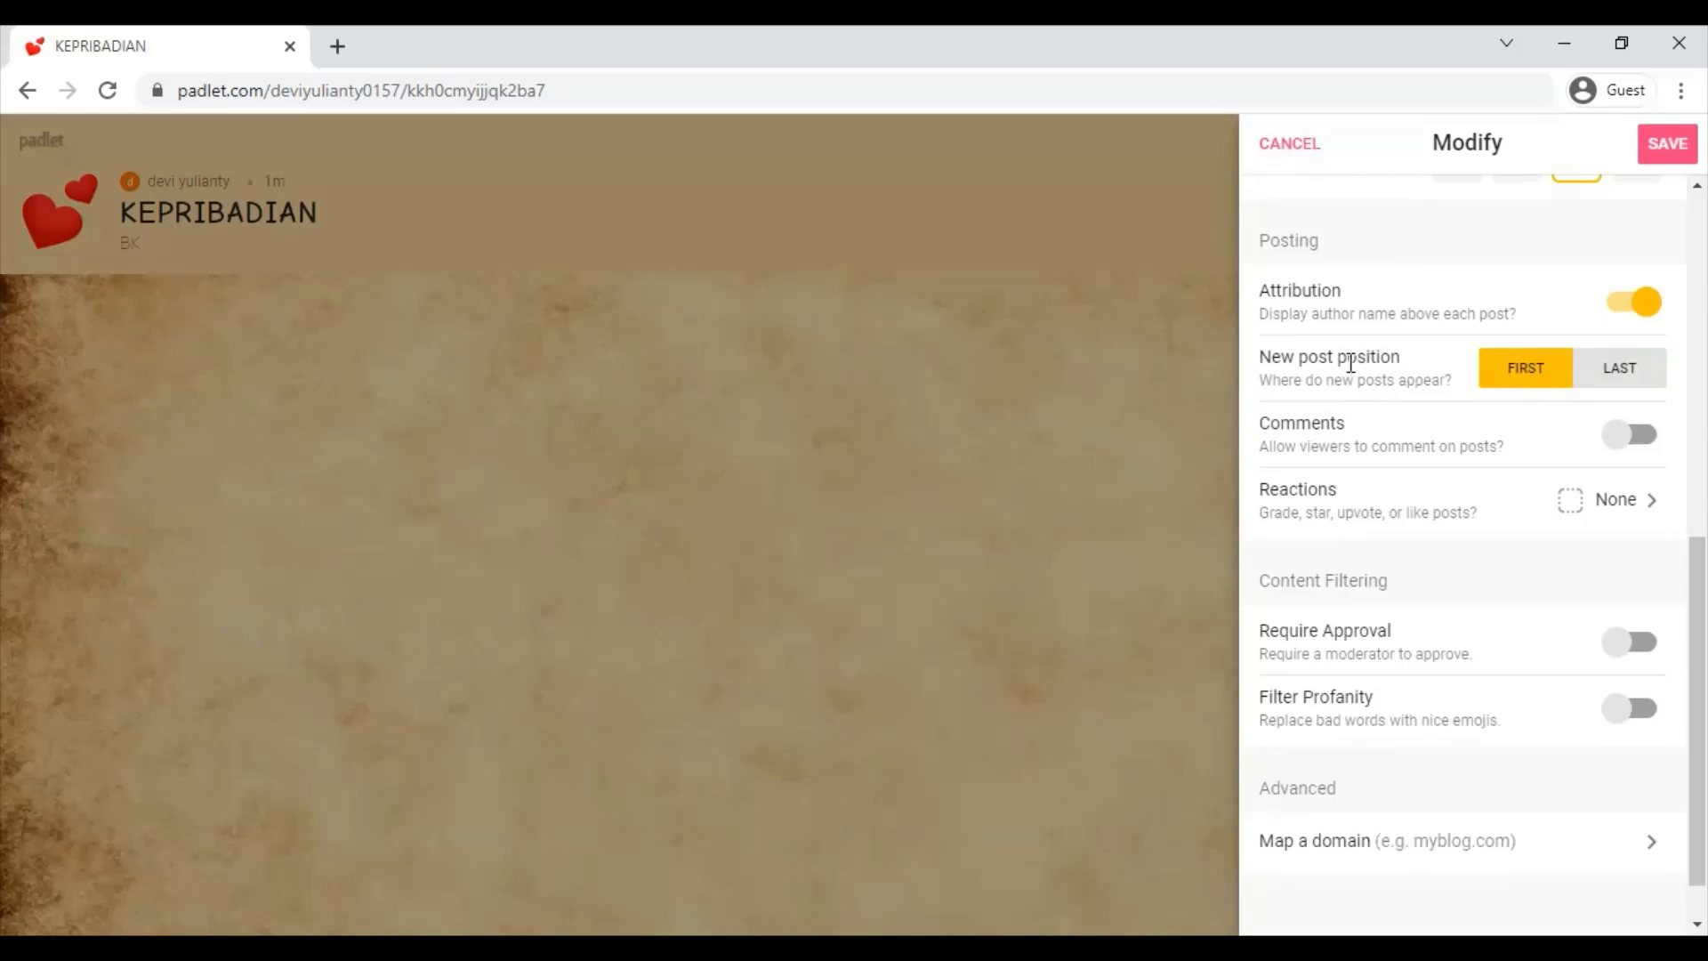
click(1625, 382)
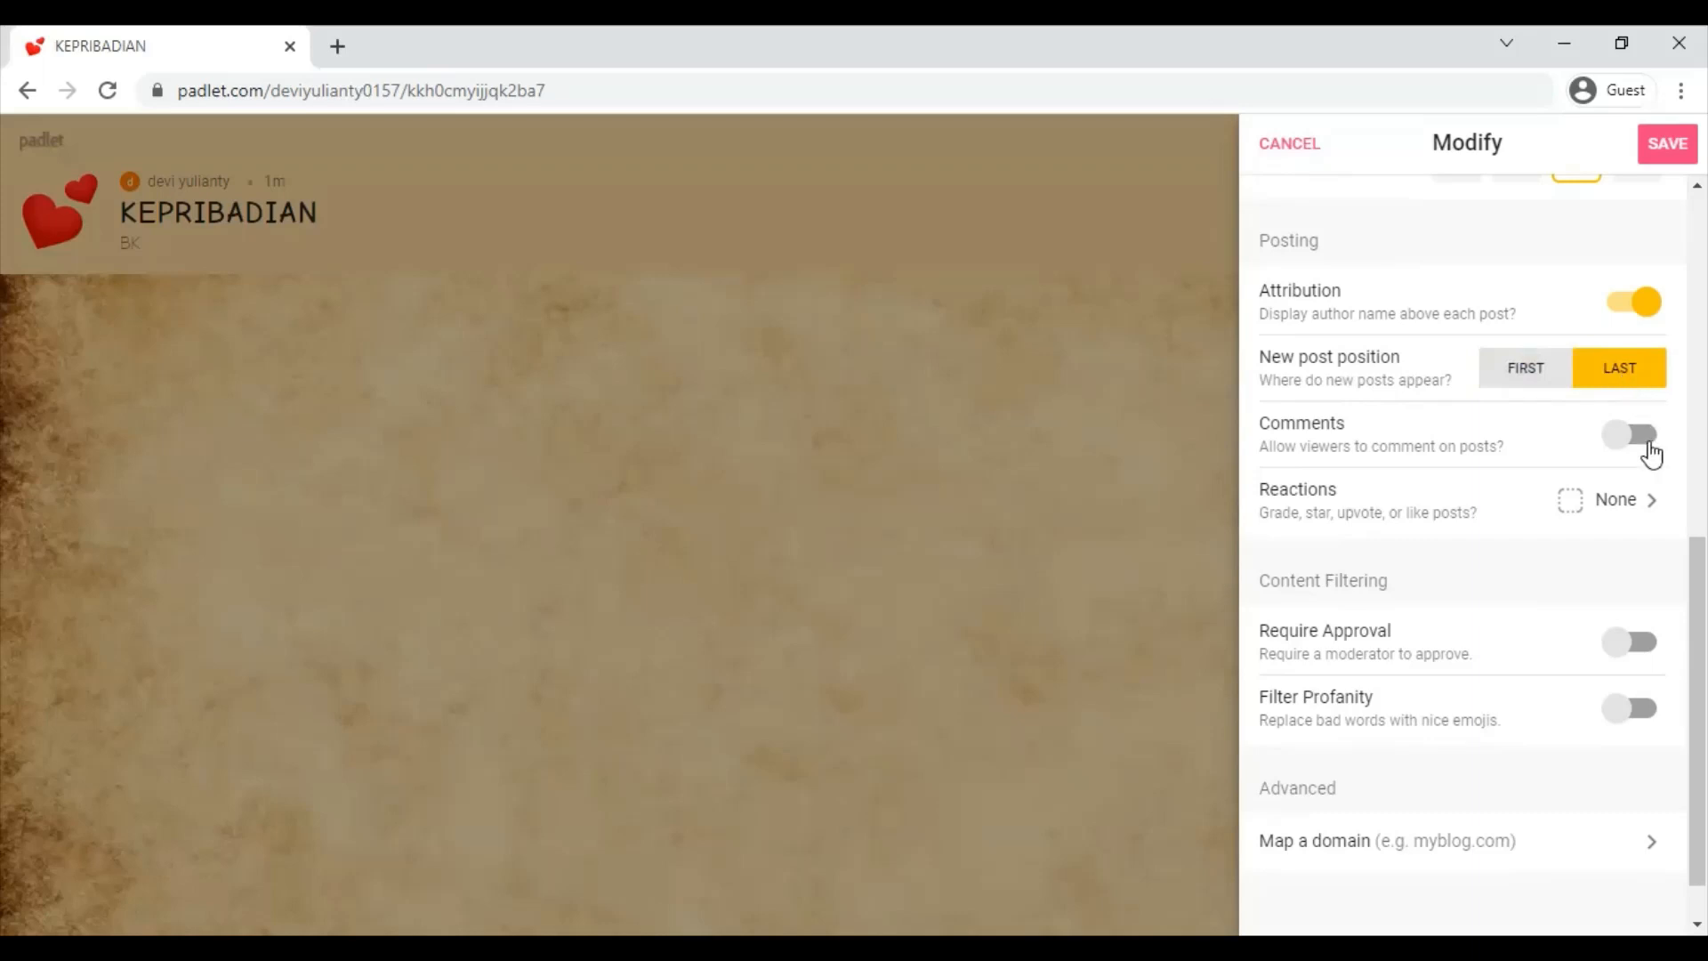
- Turn on comments for posts and bring up the Reactions options
click(1636, 435)
scroll(1651, 454, down, 1)
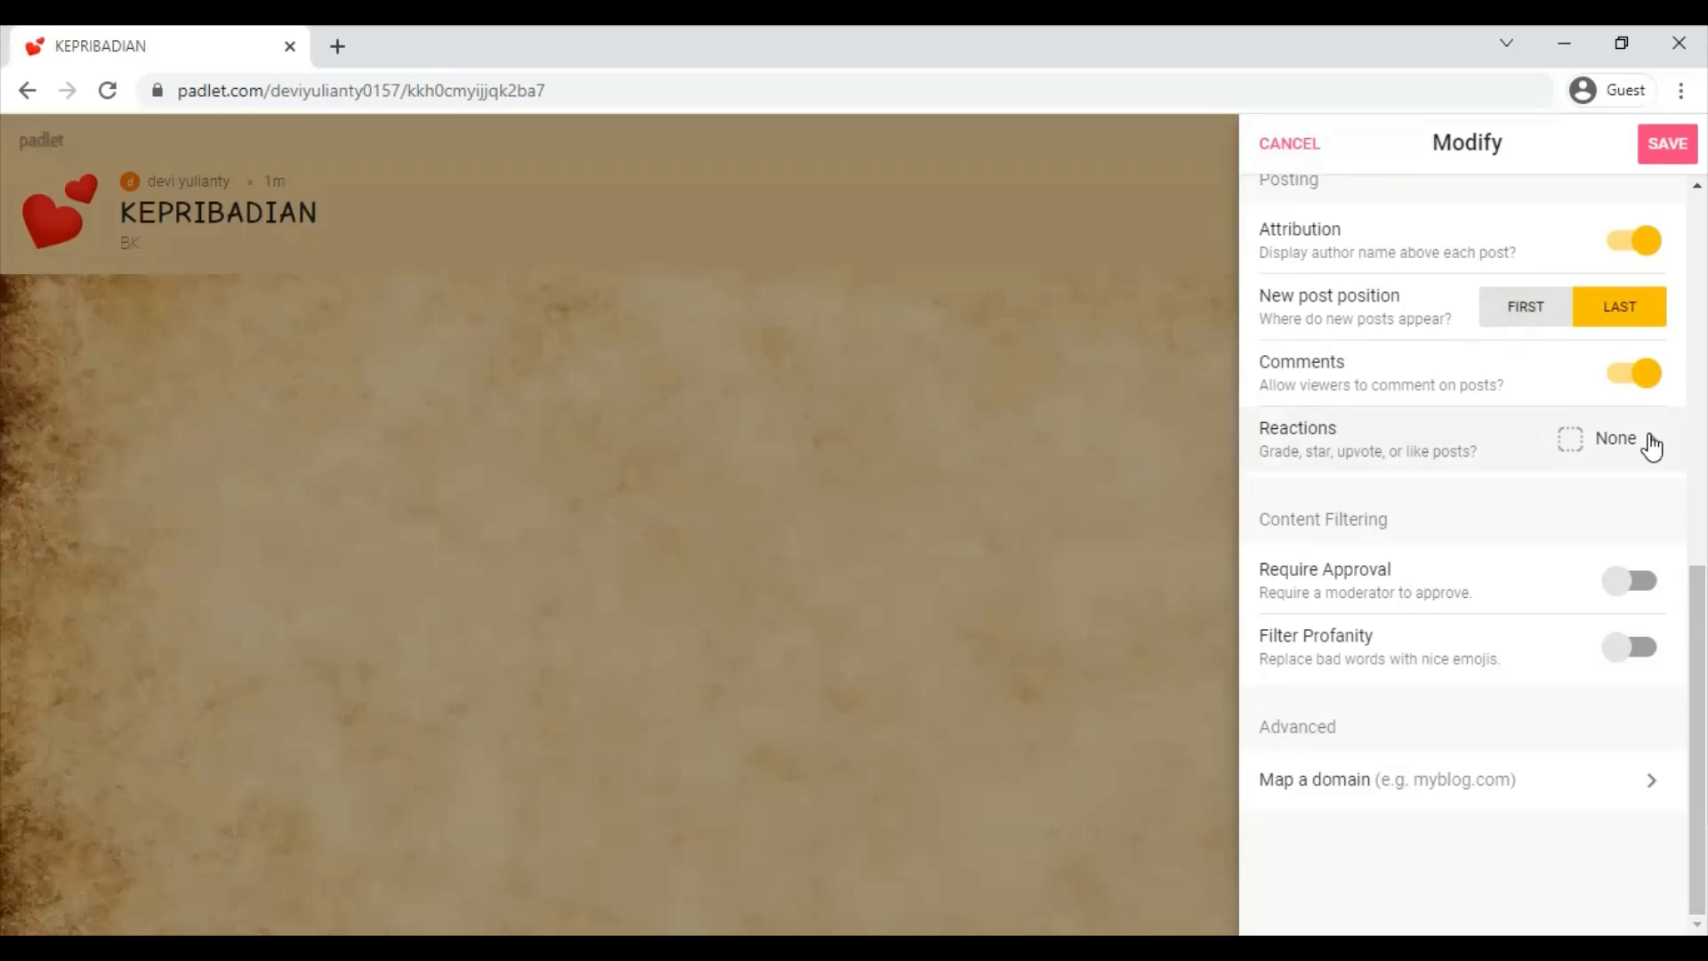
click(1651, 445)
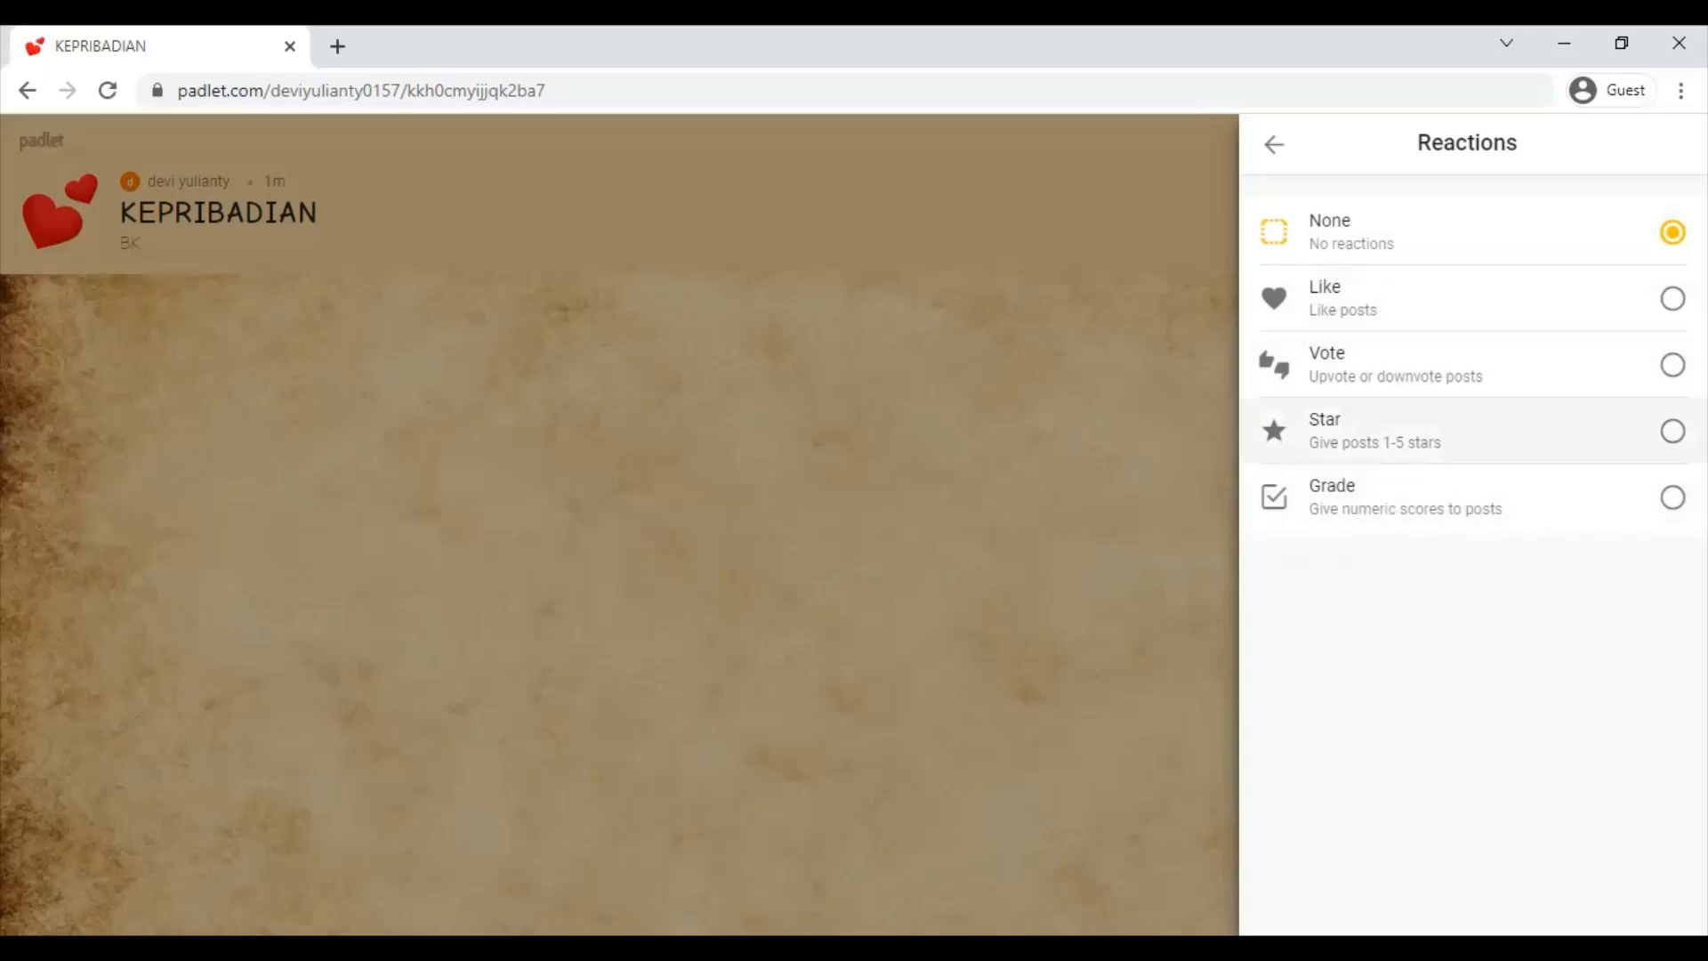
- Switch the KEPRIBADIAN board's reactions to Star ratings and save the settings
click(1673, 431)
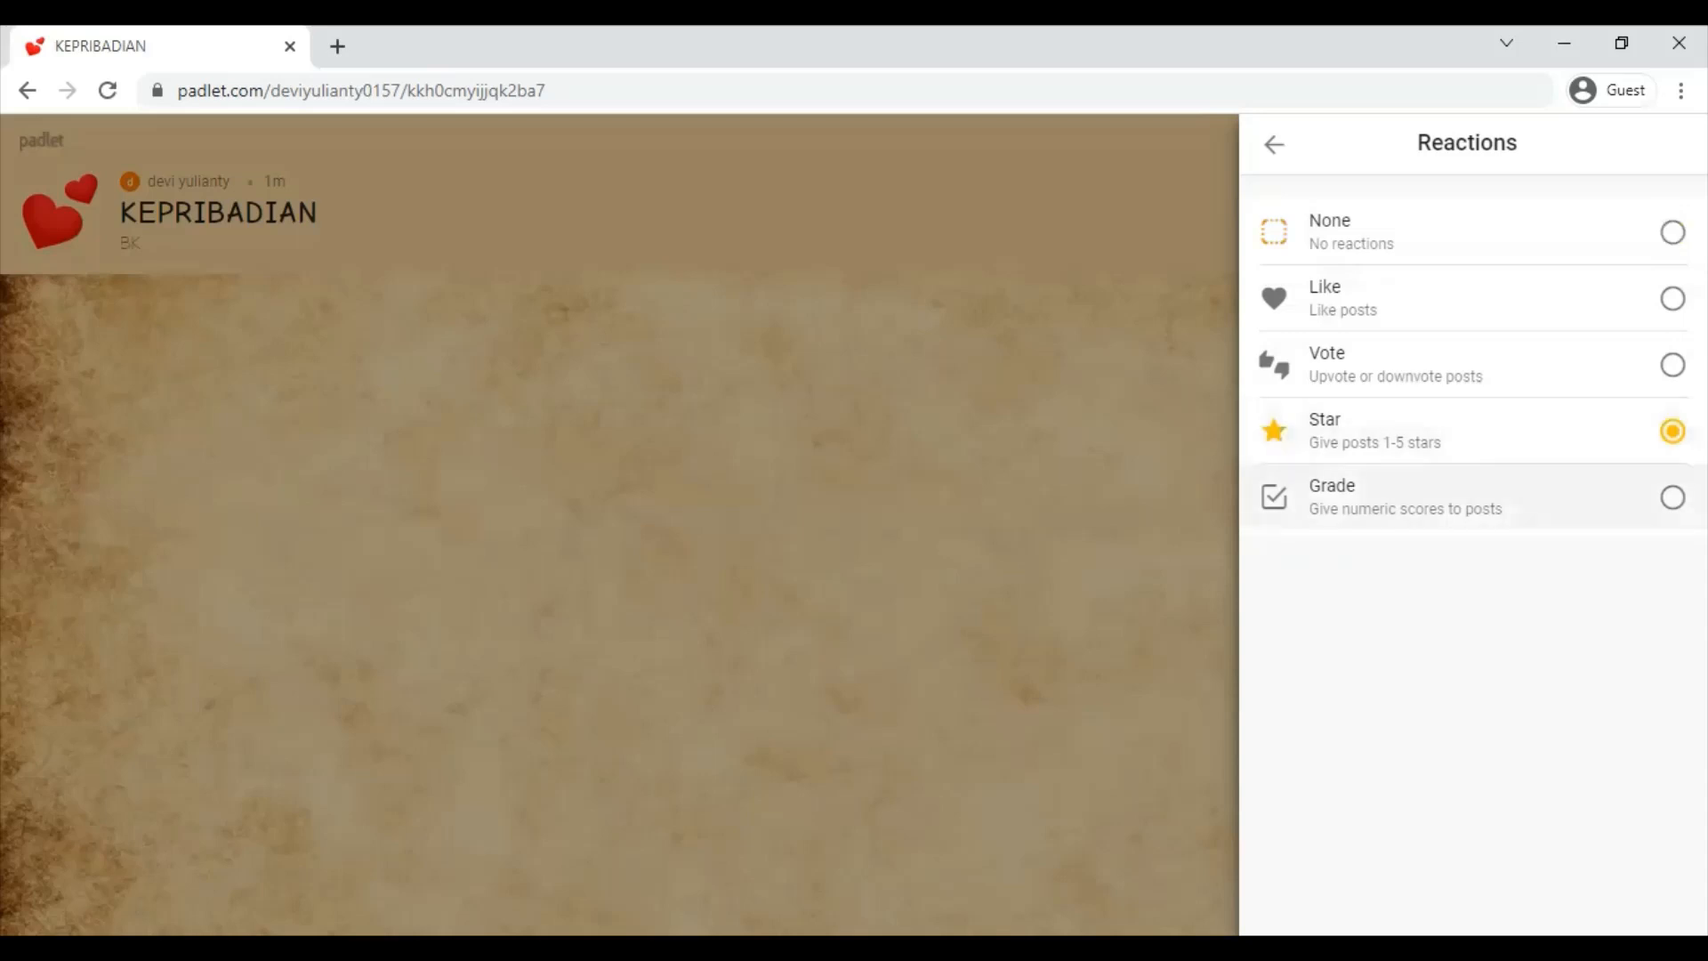
click(1270, 147)
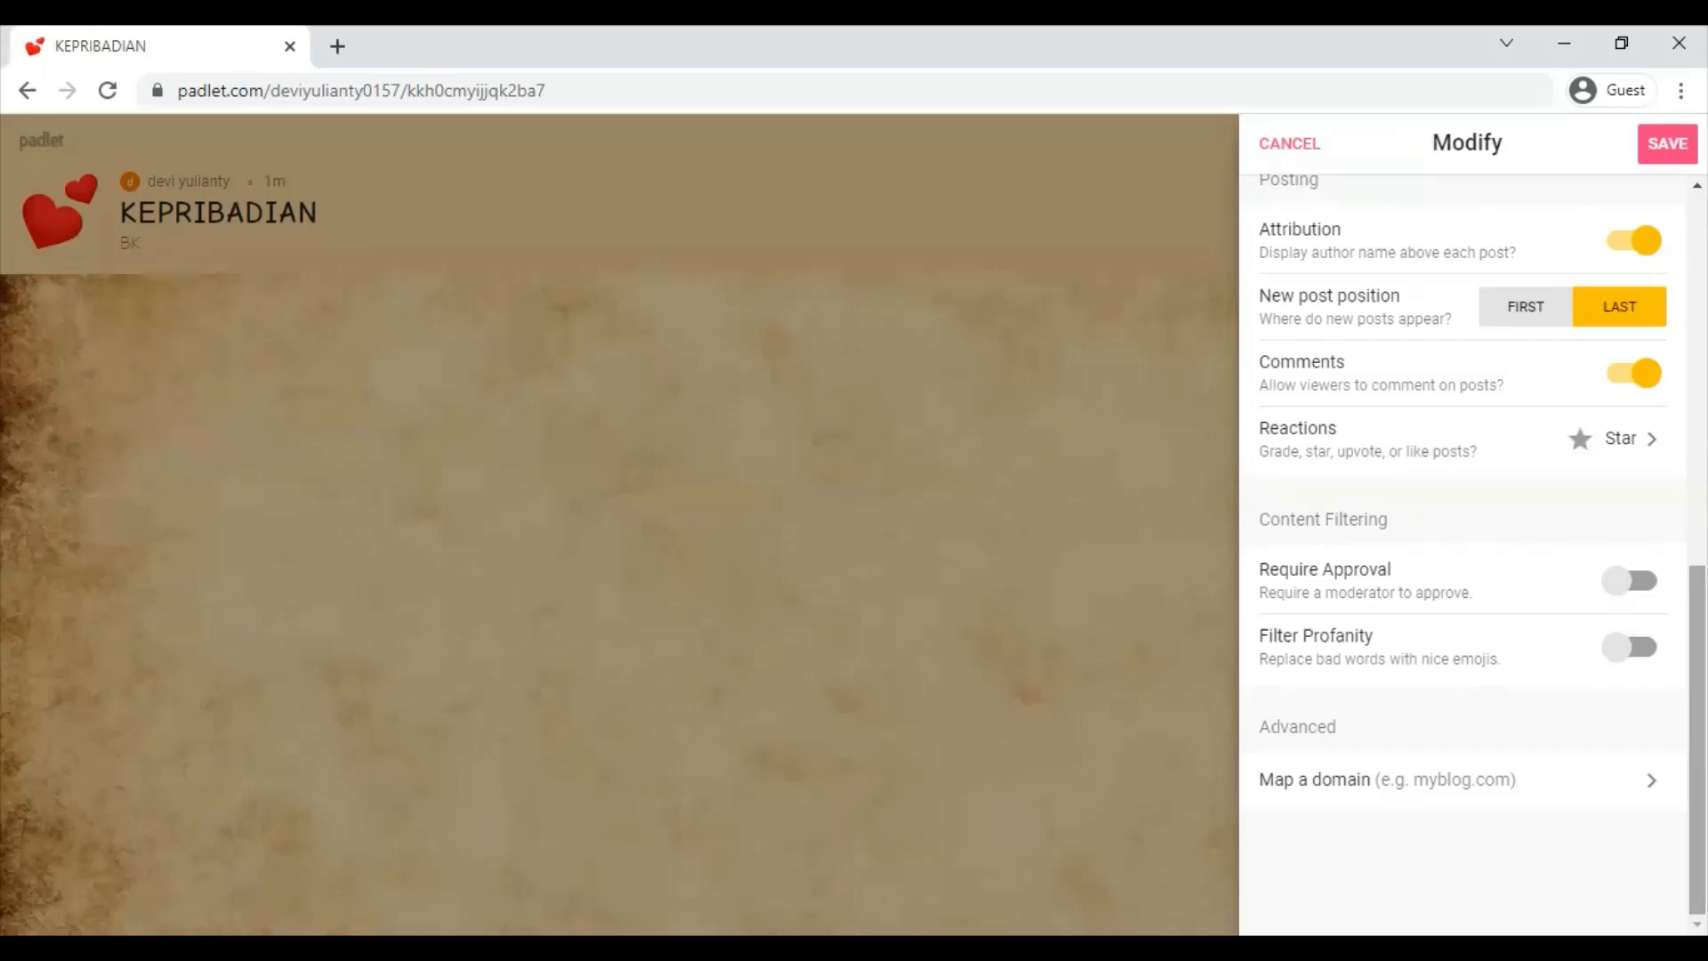
click(1667, 144)
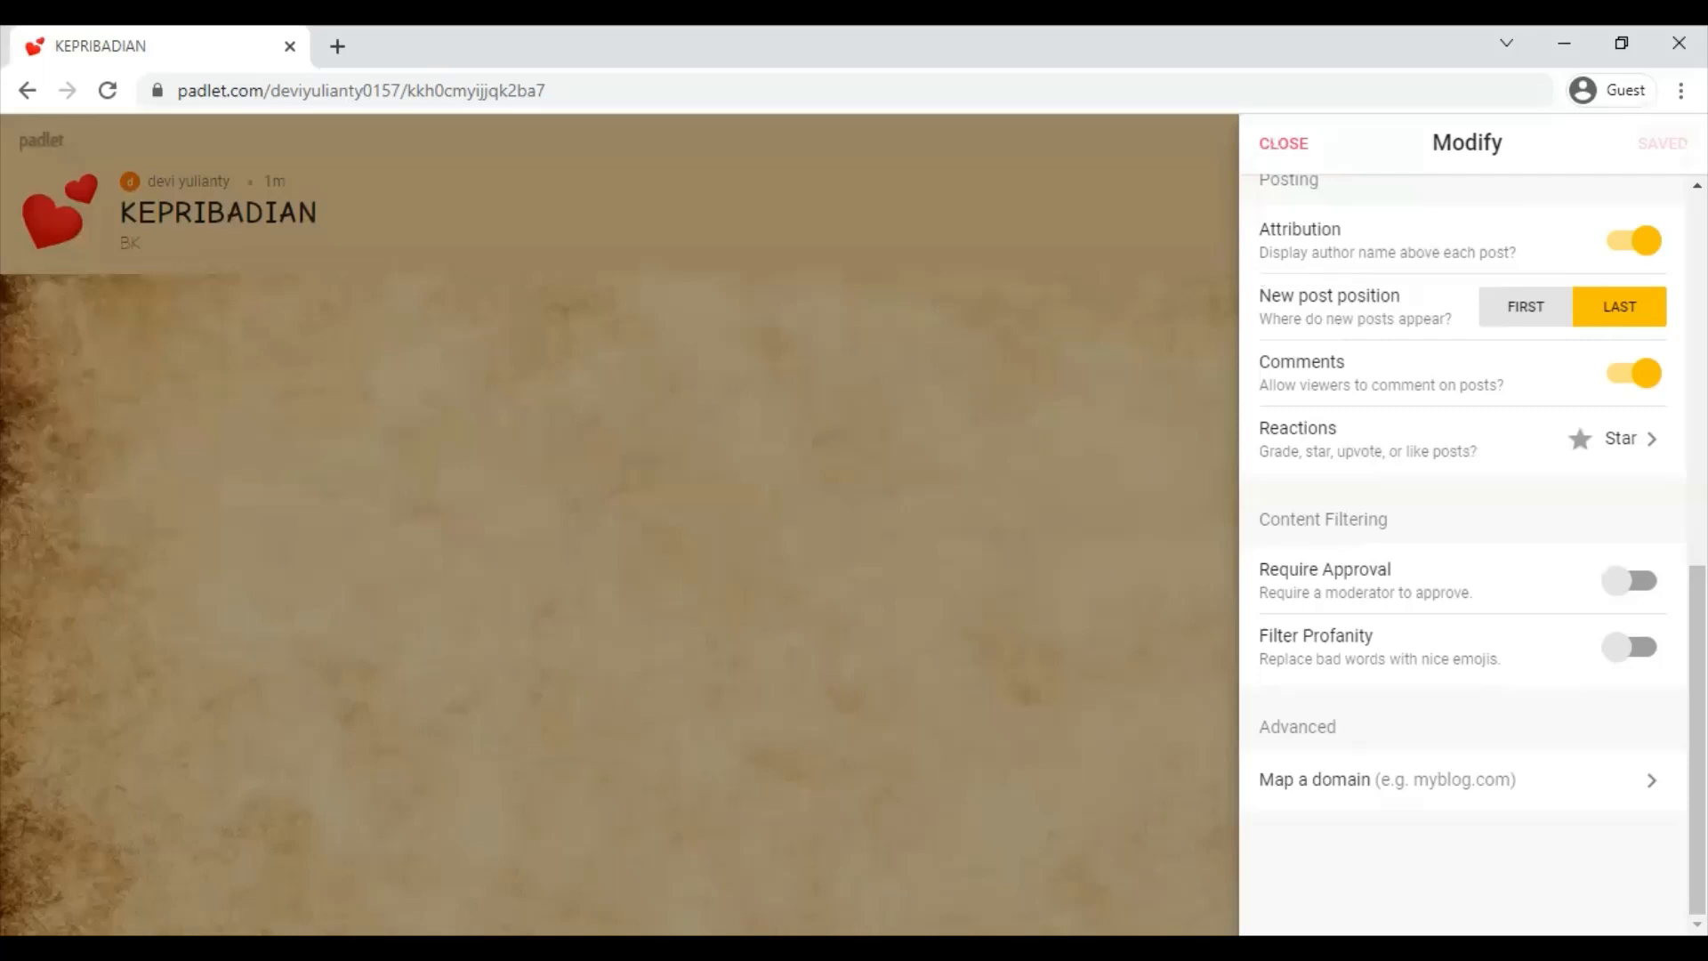
- Close the saved Modify panel to get back to the KEPRIBADIAN board
scroll(1464, 552, up, 10)
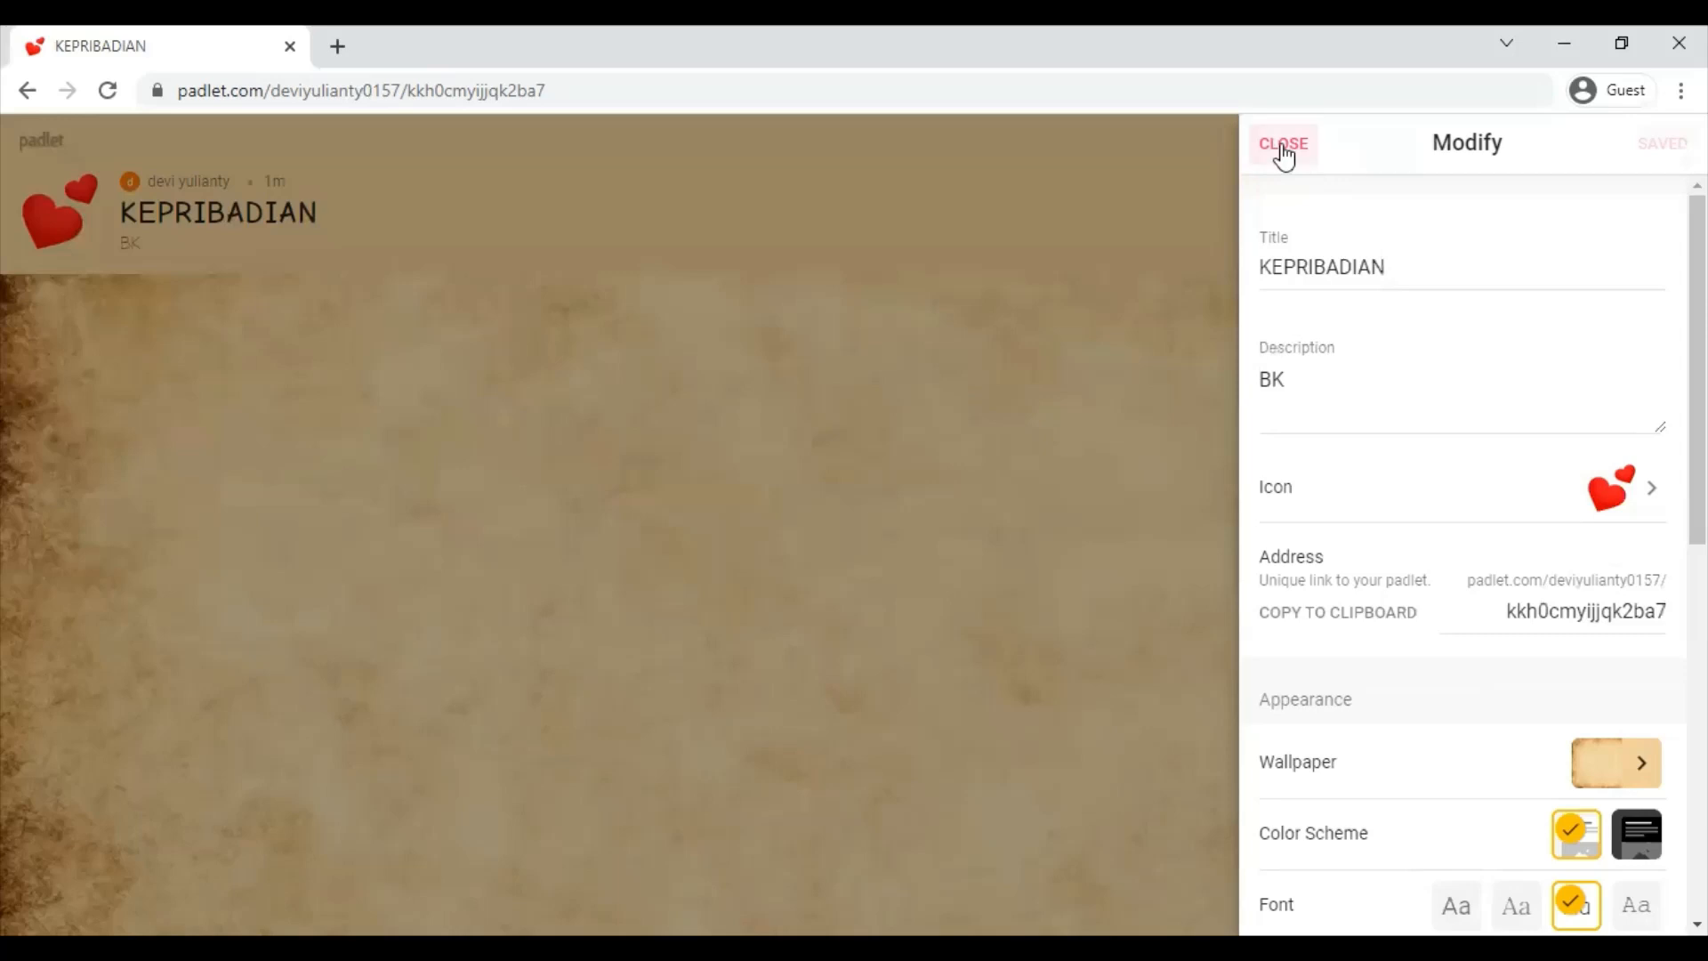
click(1284, 151)
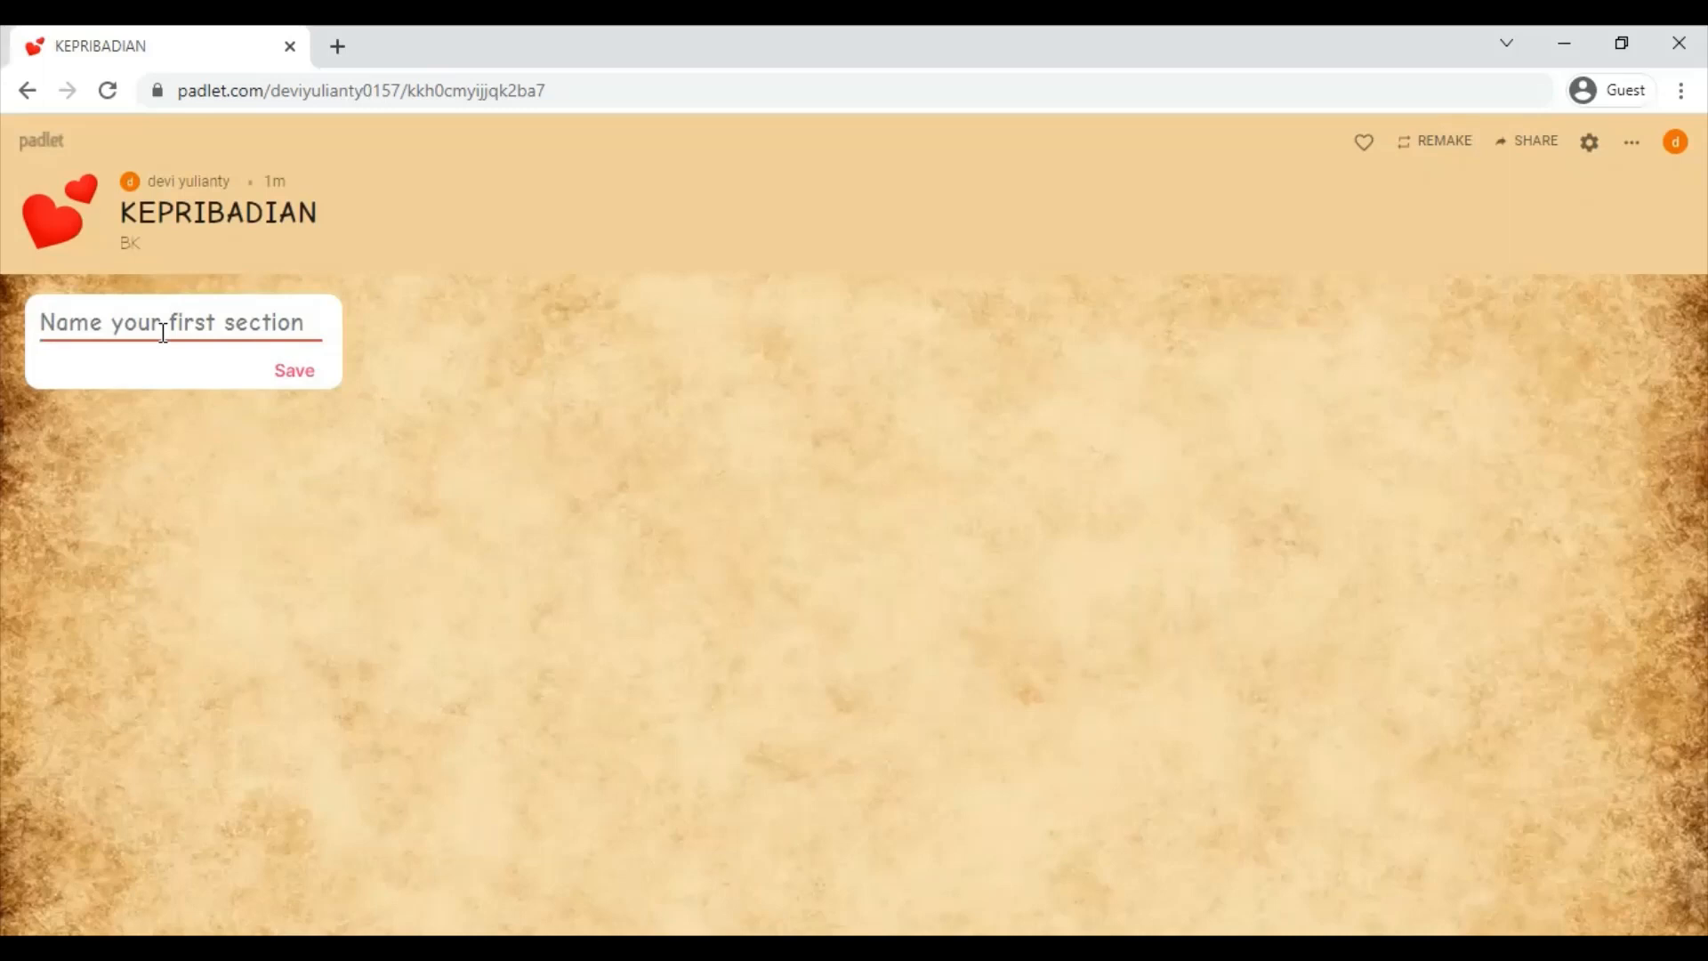
- Name the first section INSECURE and start a second section
text(IN)
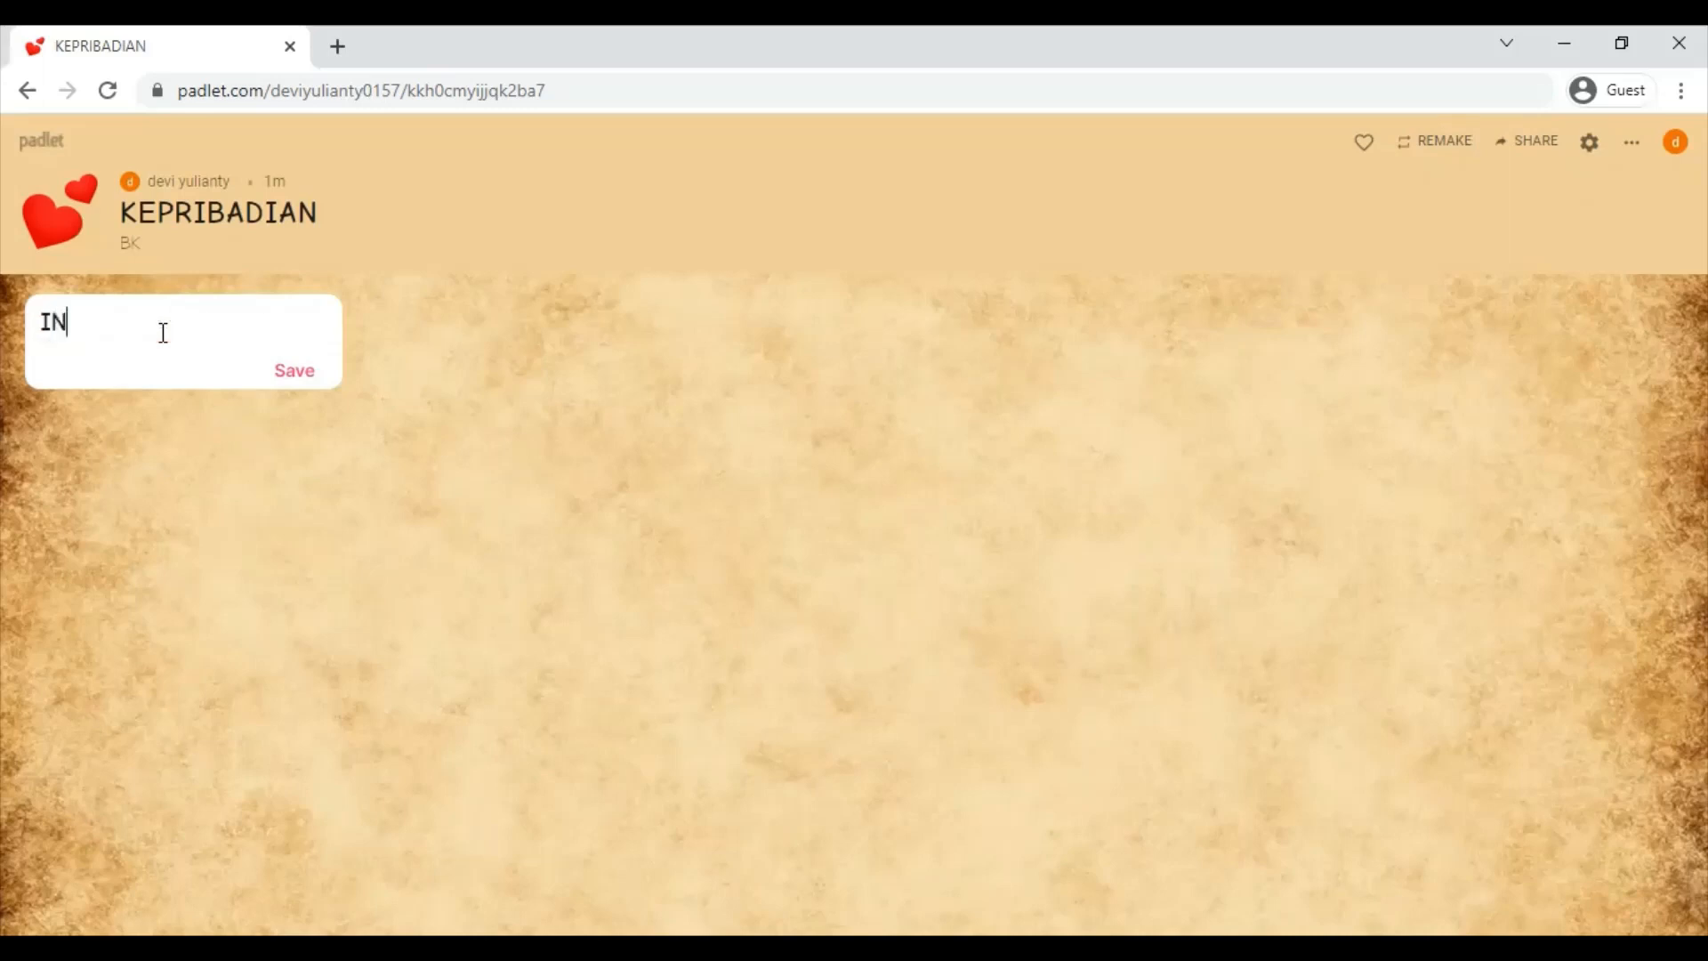
text(SECURE)
click(304, 374)
click(480, 326)
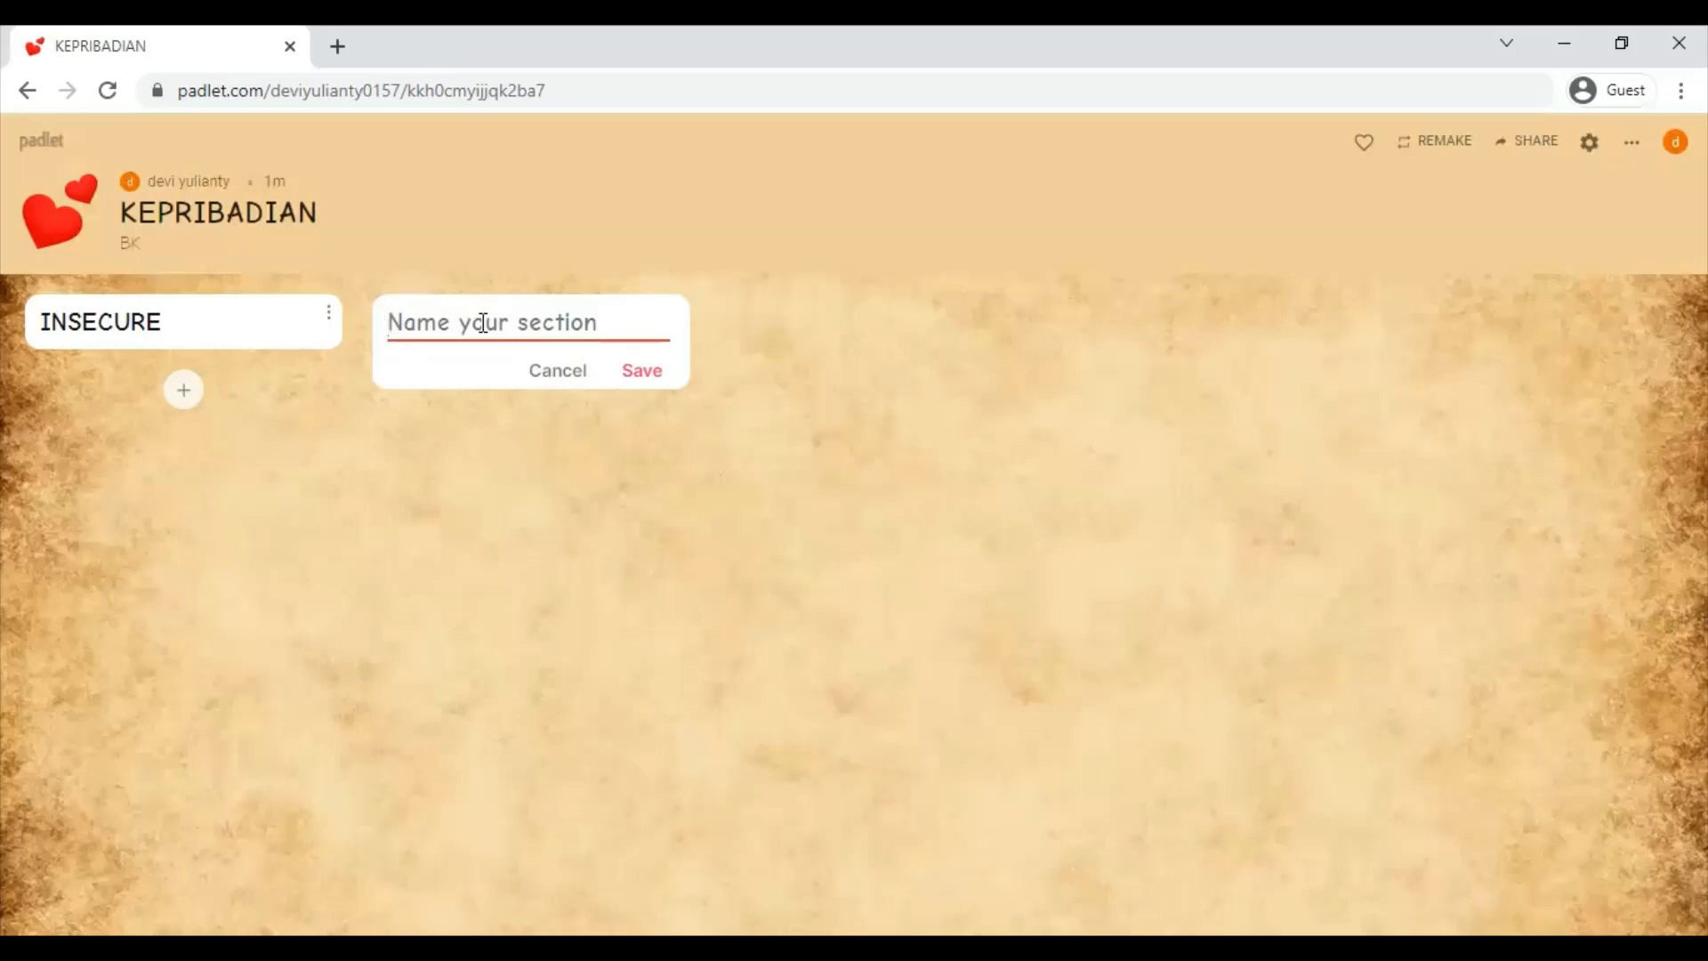
- Name the second section LEADERSHIP, then add a third section named BERSYUKUR
text(LEAD)
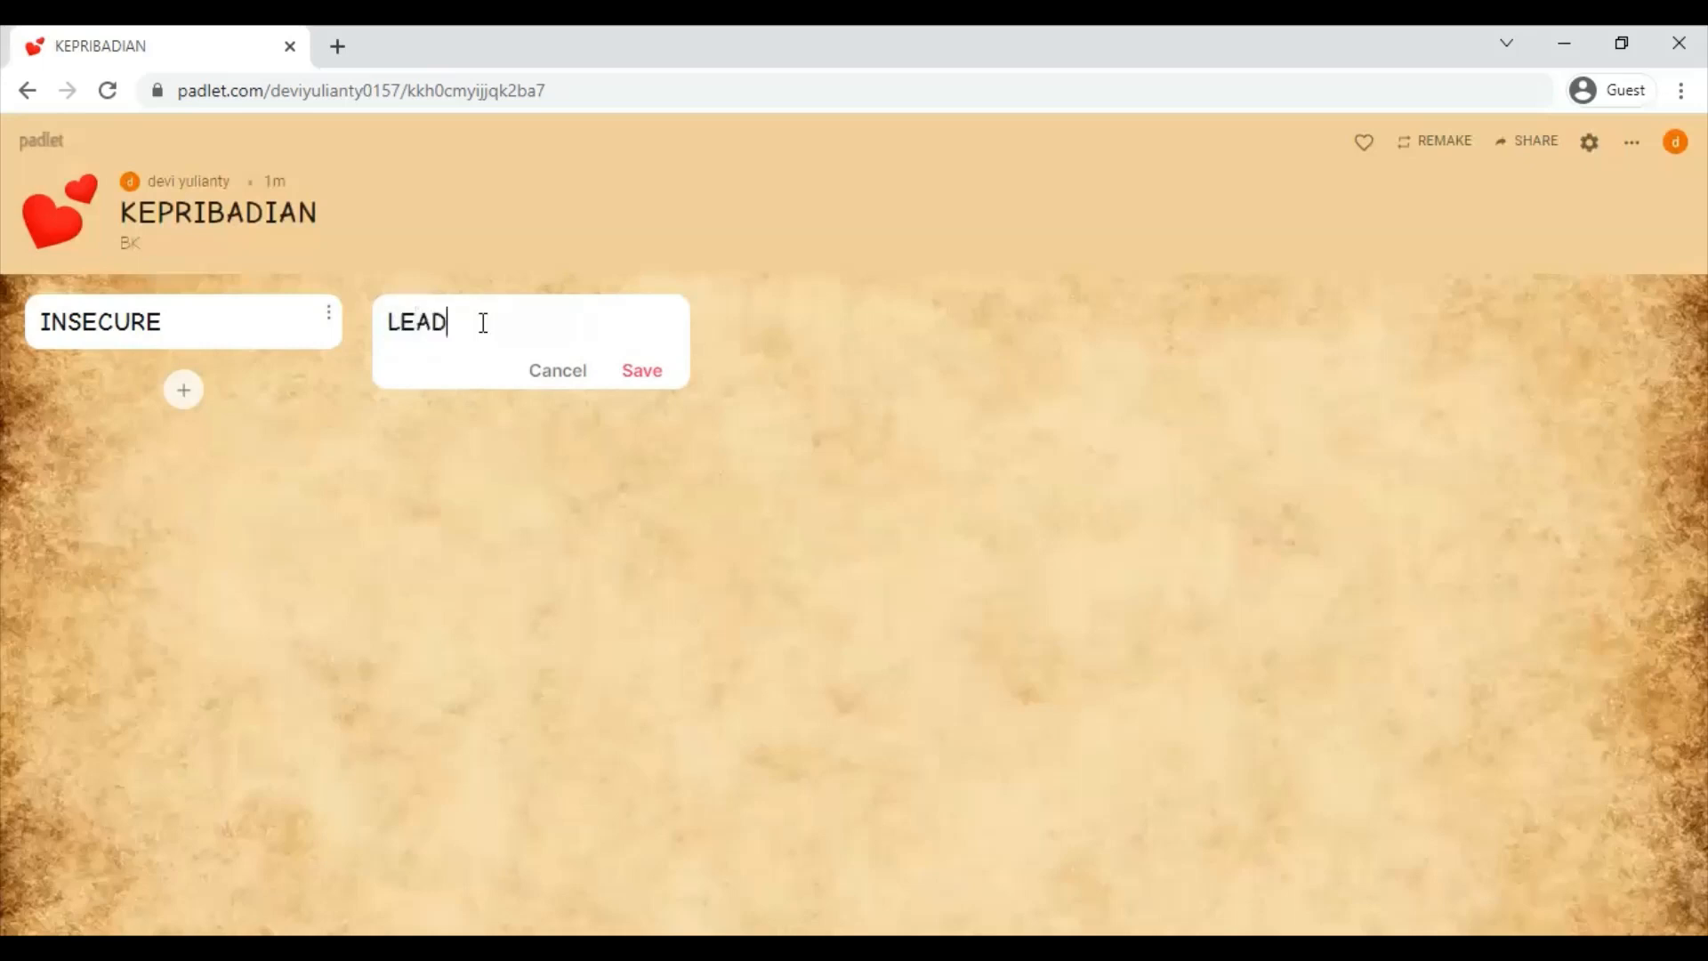
text(ERSHIP)
click(663, 384)
click(823, 325)
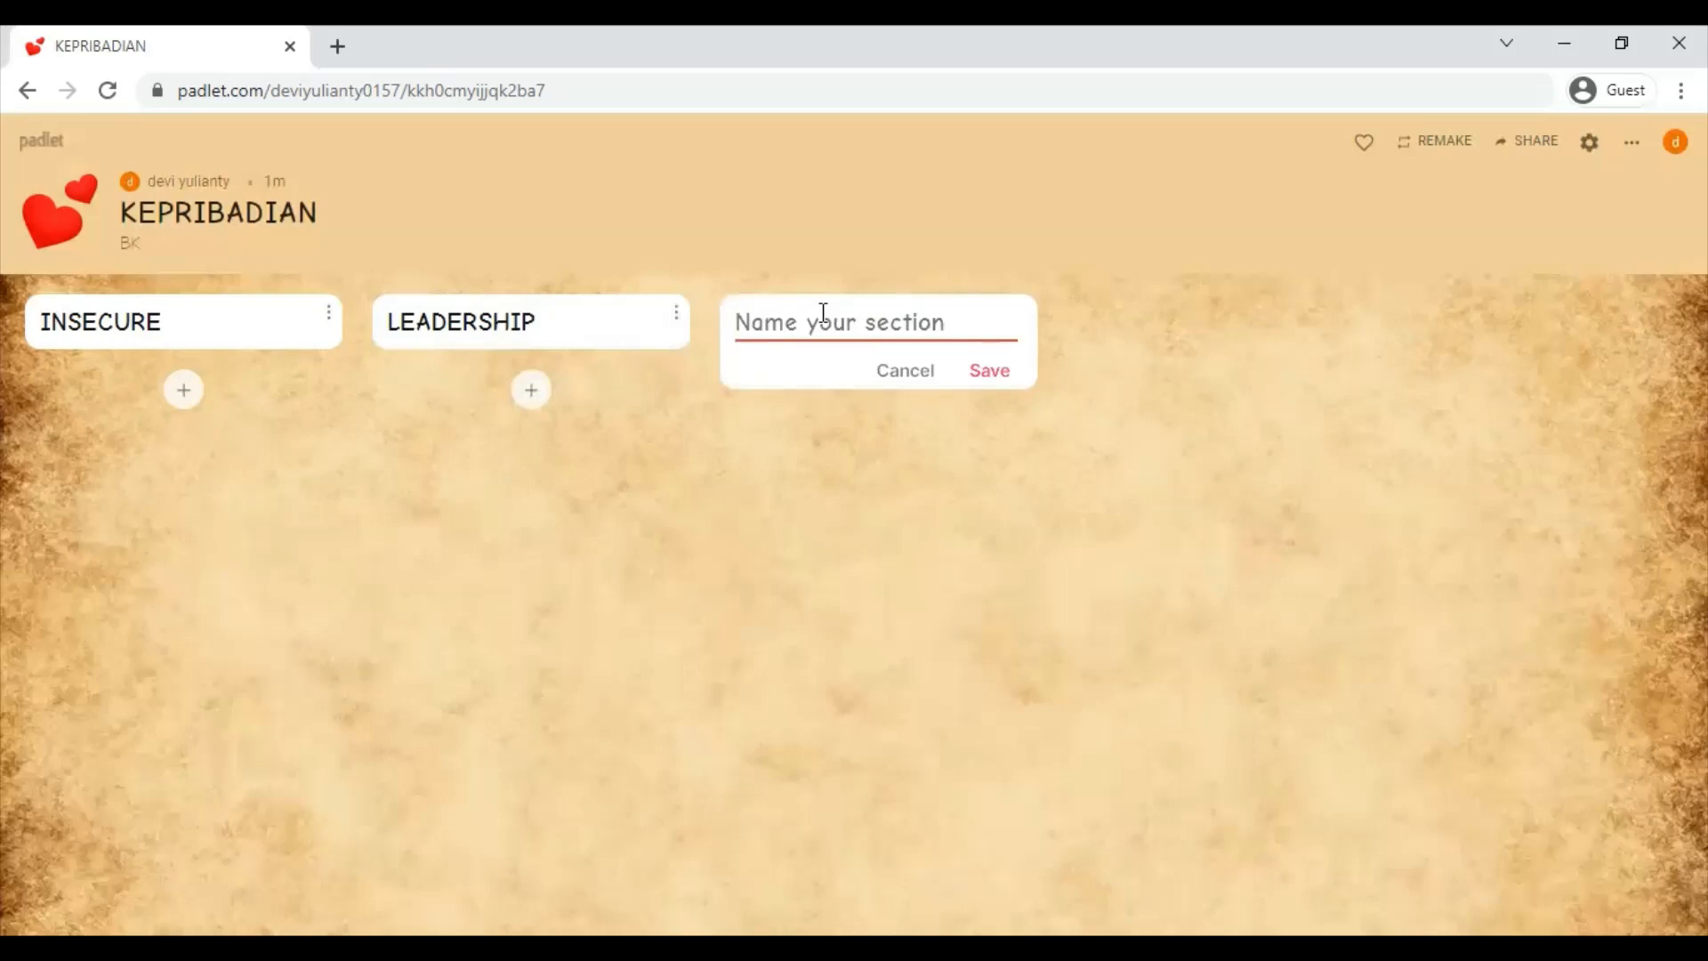
text(B)
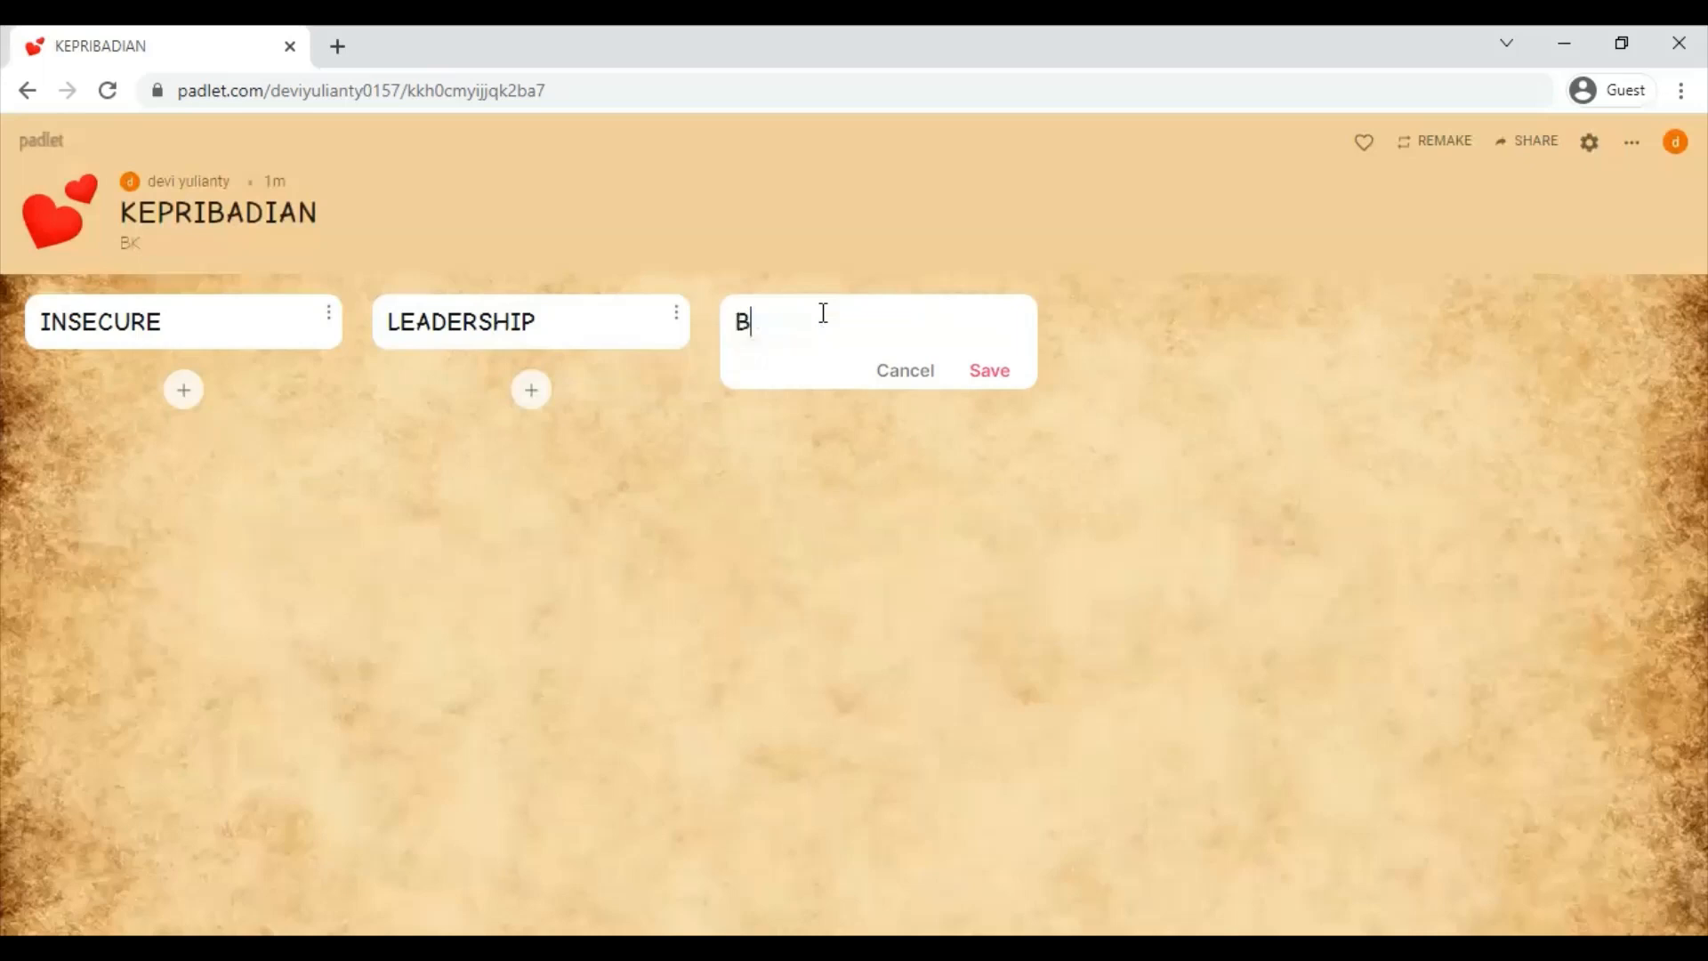
text(ERSYUKUR)
click(986, 368)
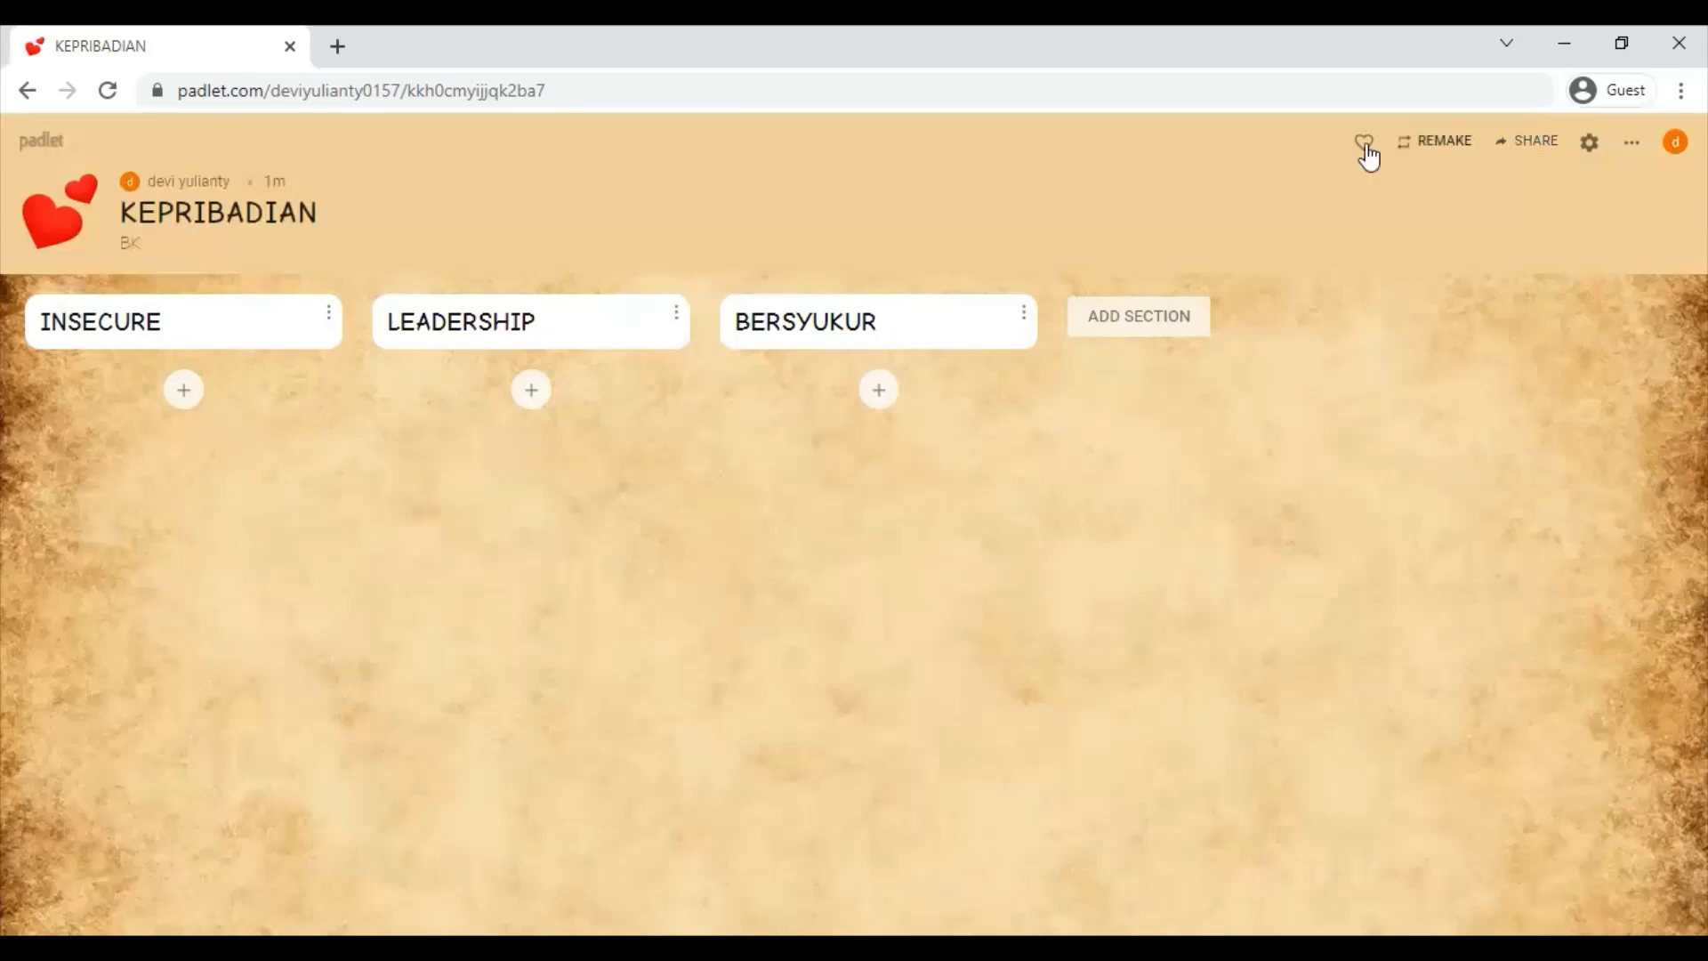
- Open the board's share options and copy its link to the clipboard
click(1544, 142)
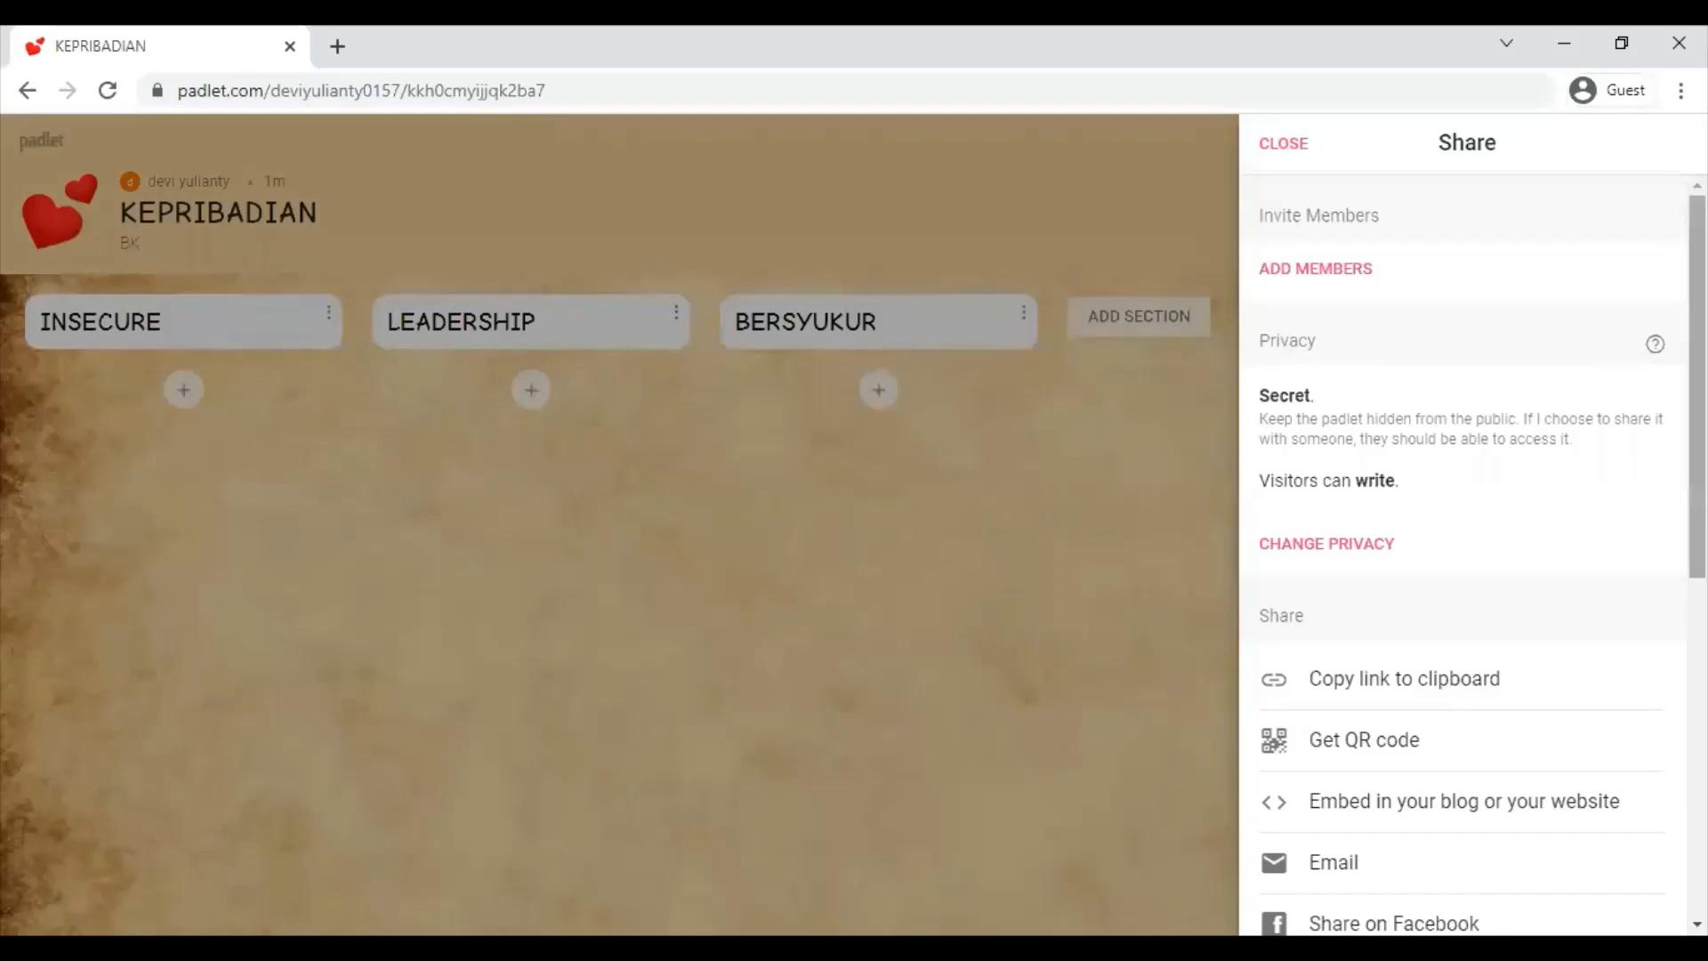
scroll(1418, 305, down, 1)
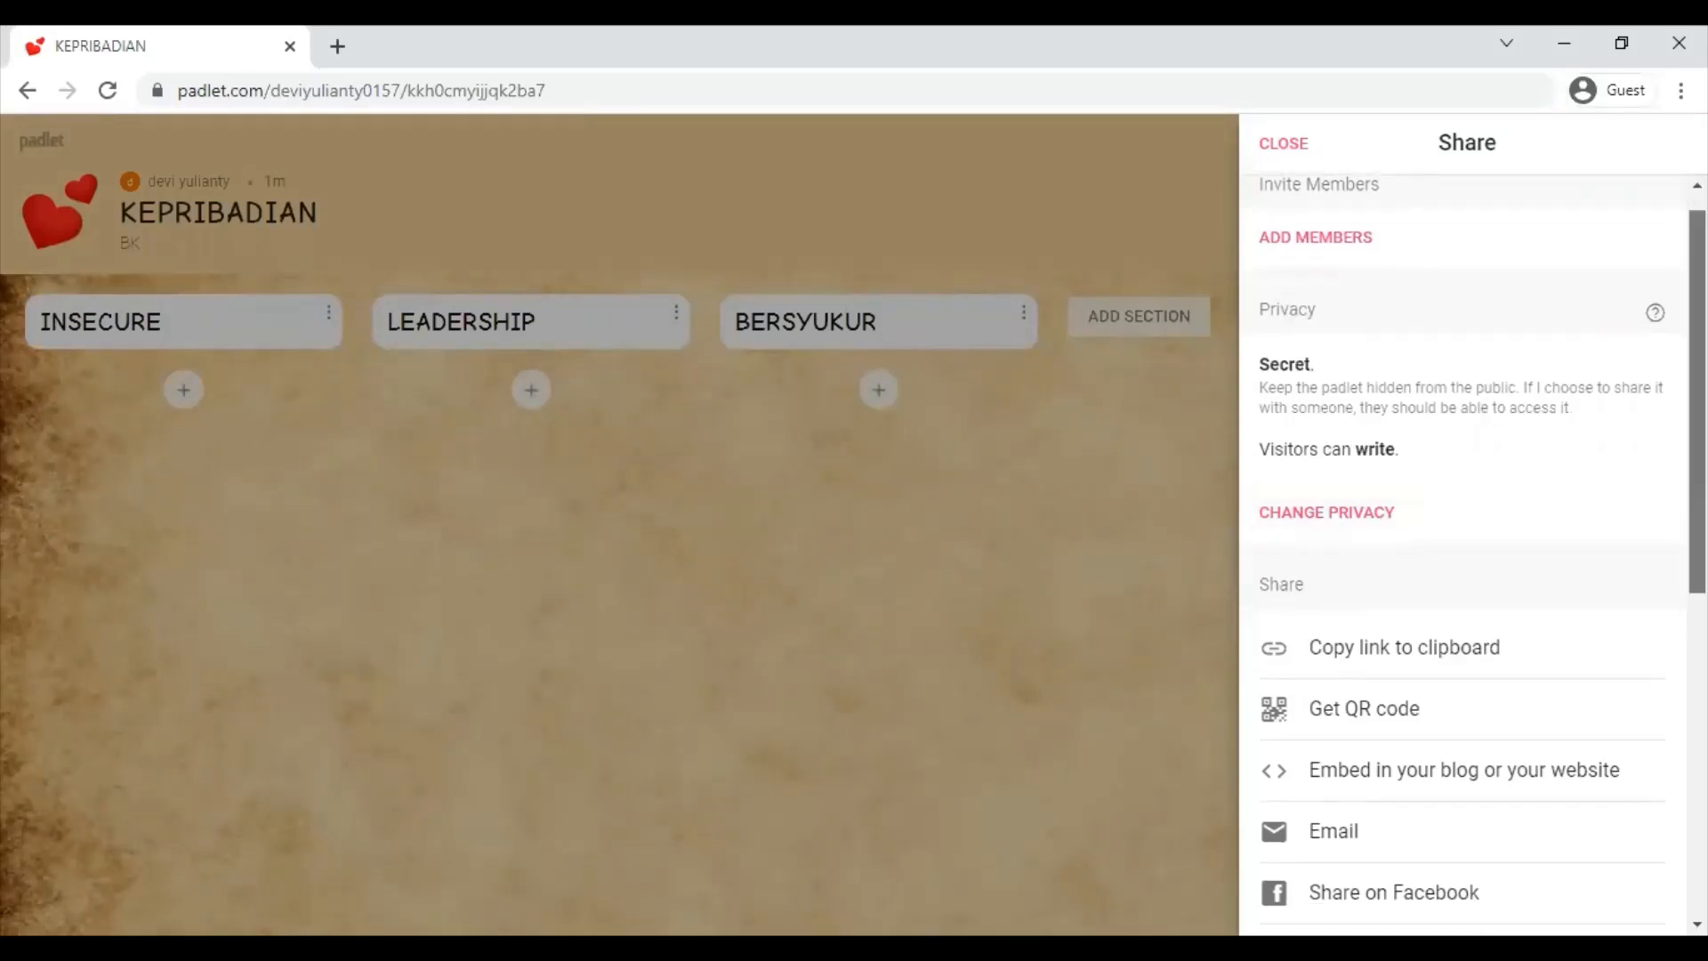
scroll(1698, 401, up, 1)
scroll(1473, 566, down, 1)
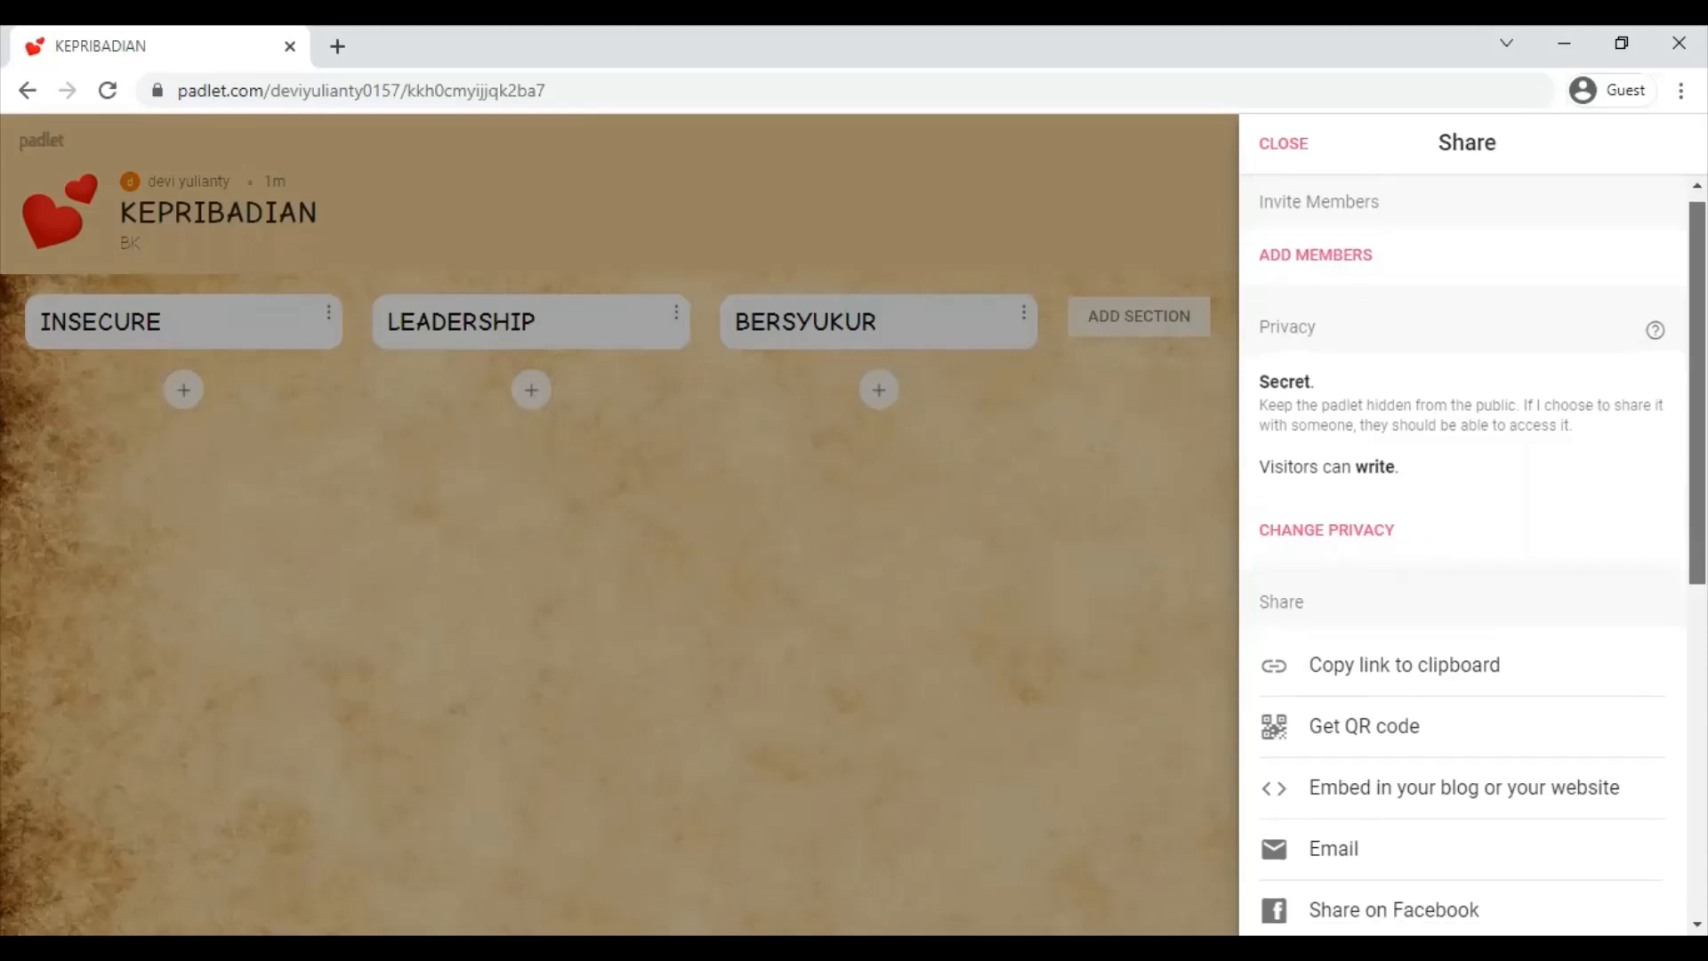
scroll(1464, 534, down, 1)
scroll(1464, 534, down, 1)
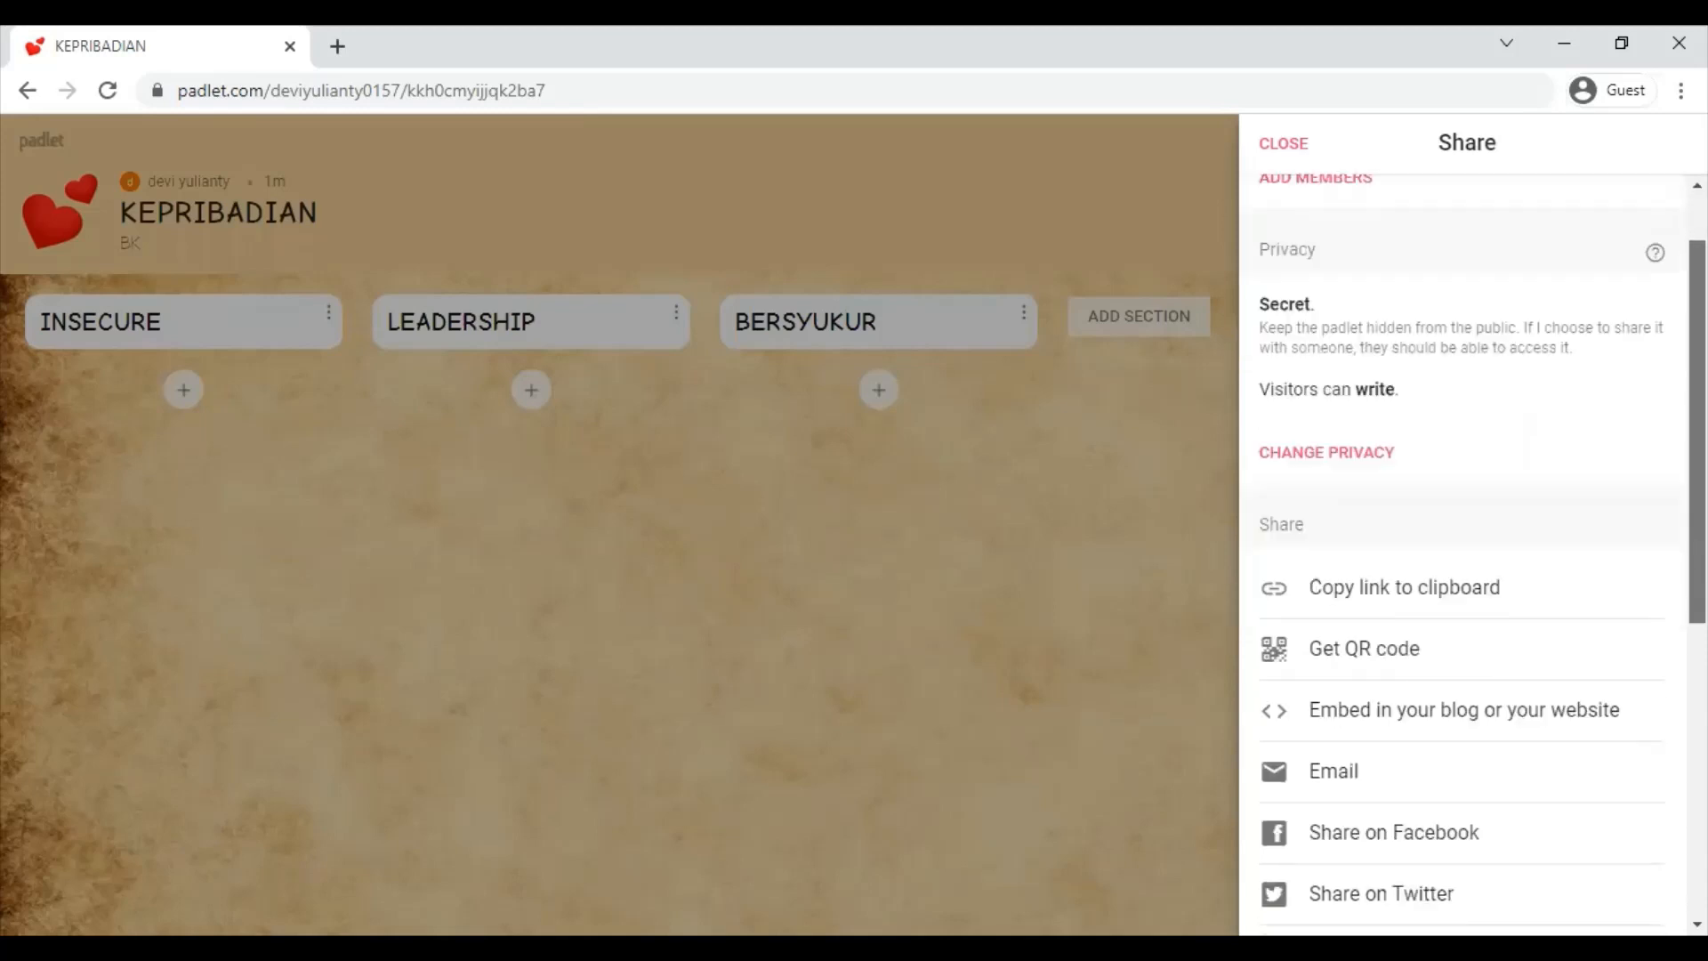
scroll(1463, 534, down, 2)
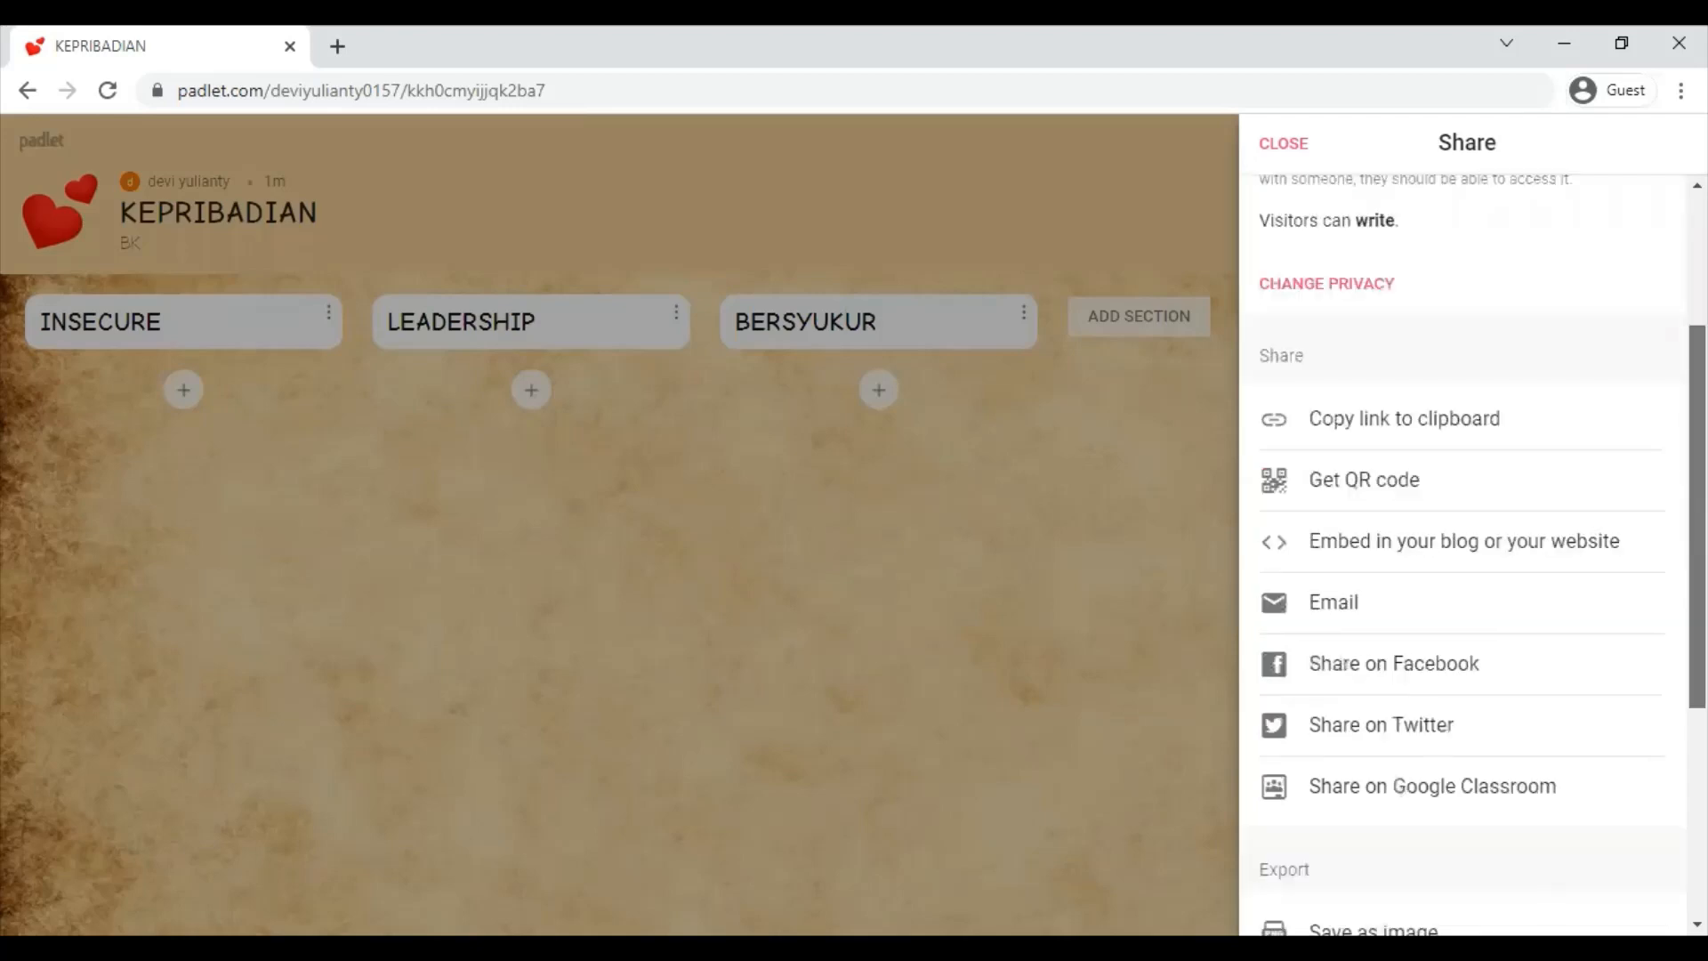
scroll(1450, 332, down, 1)
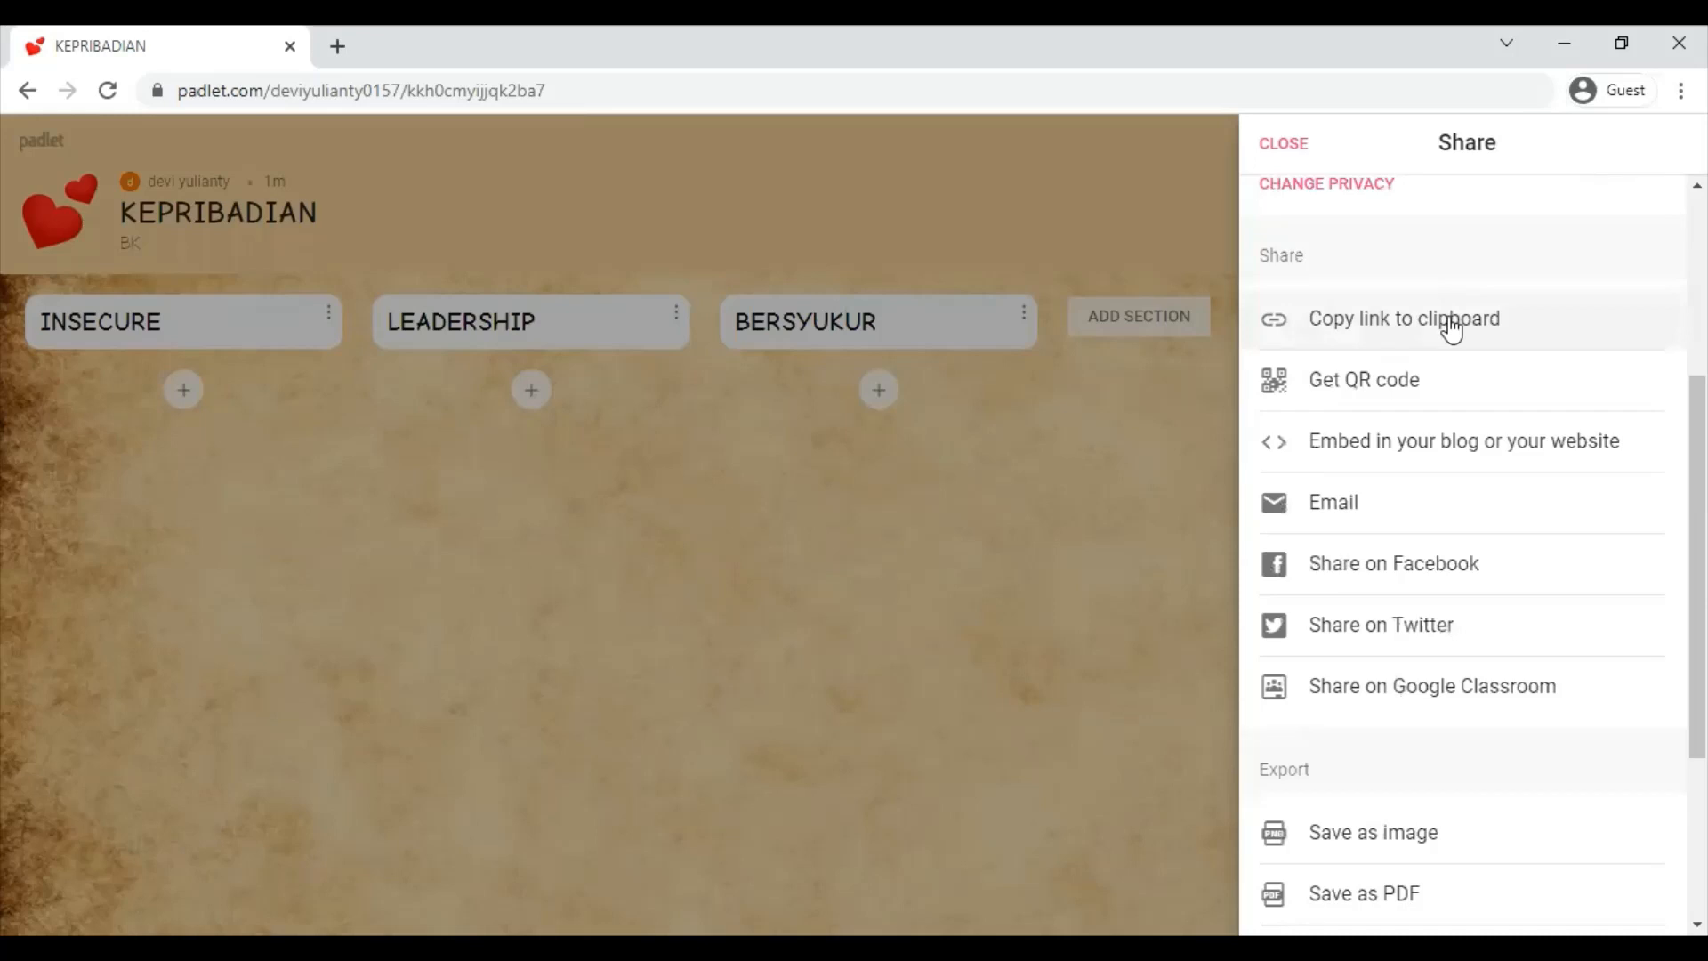
click(1452, 329)
- Display the board's QR code, then dismiss it
scroll(1452, 329, down, 1)
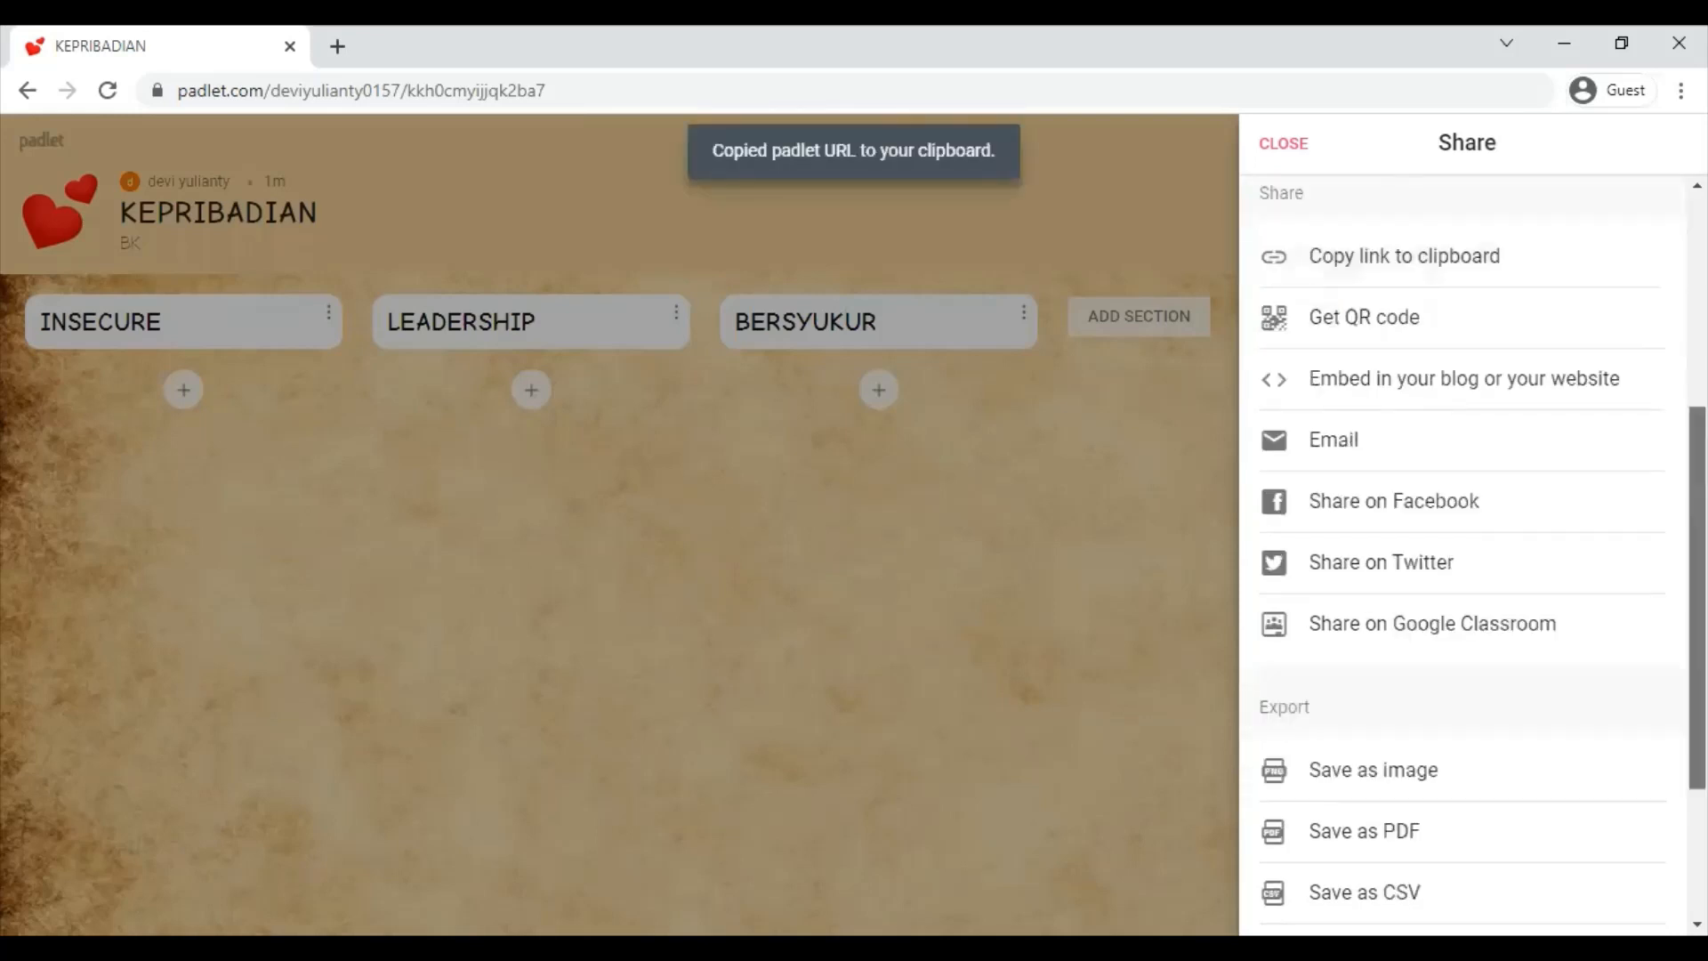
scroll(1464, 534, down, 1)
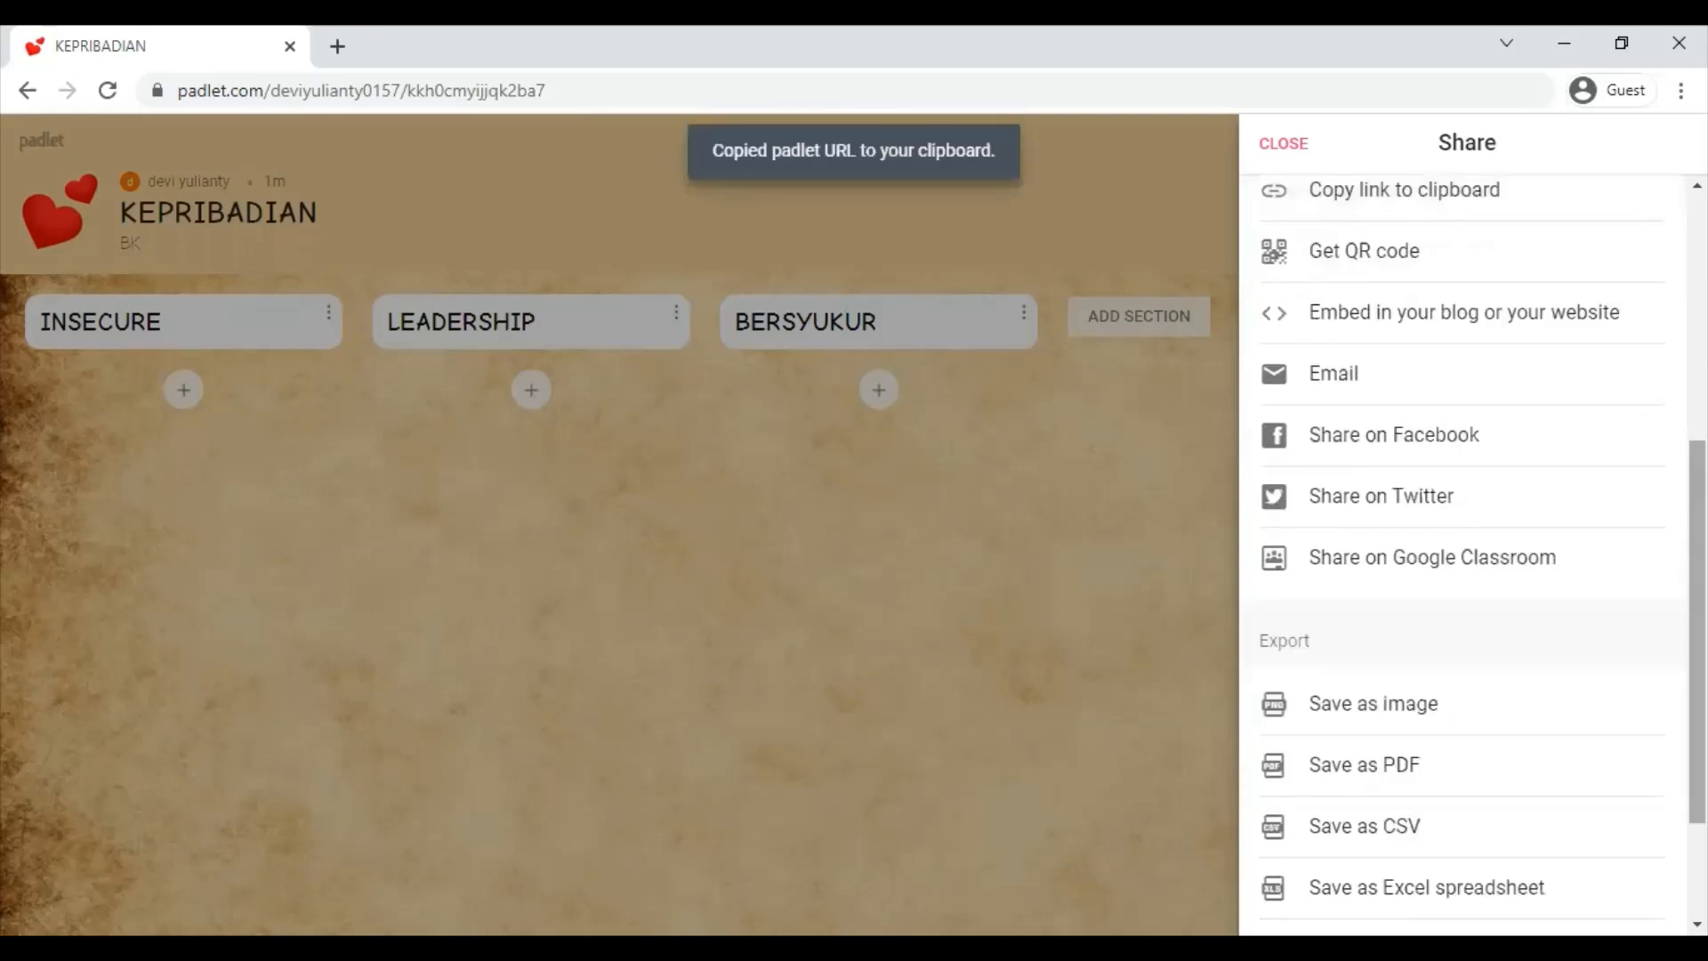
click(1373, 256)
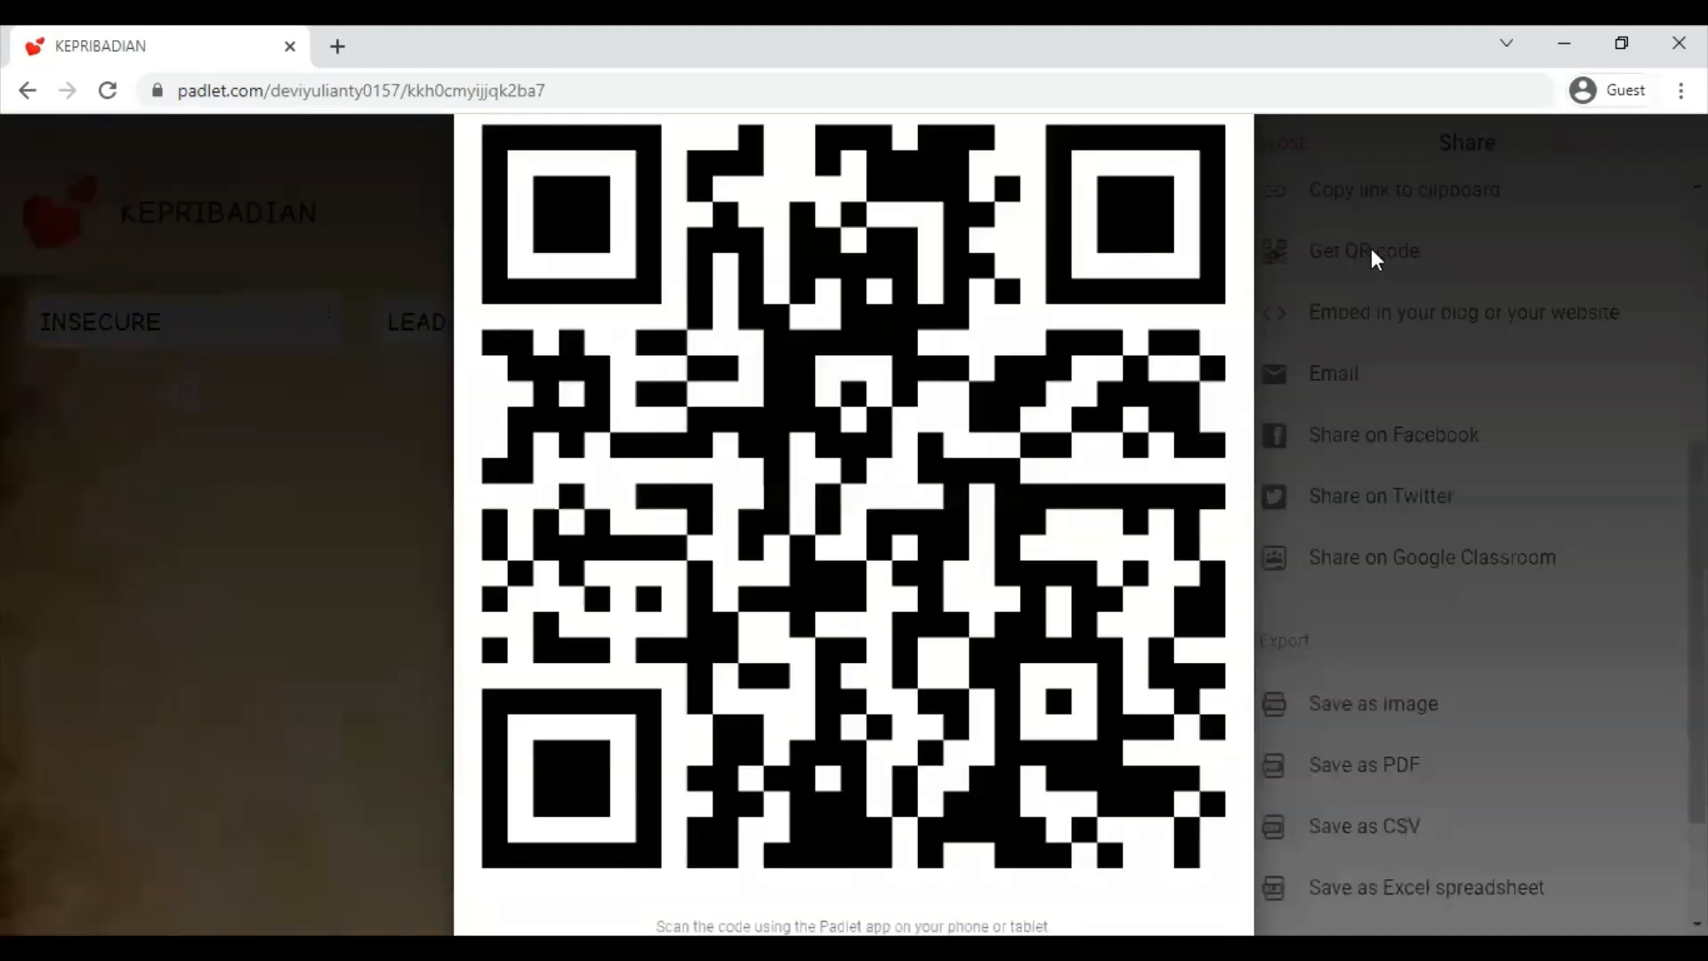
click(1372, 257)
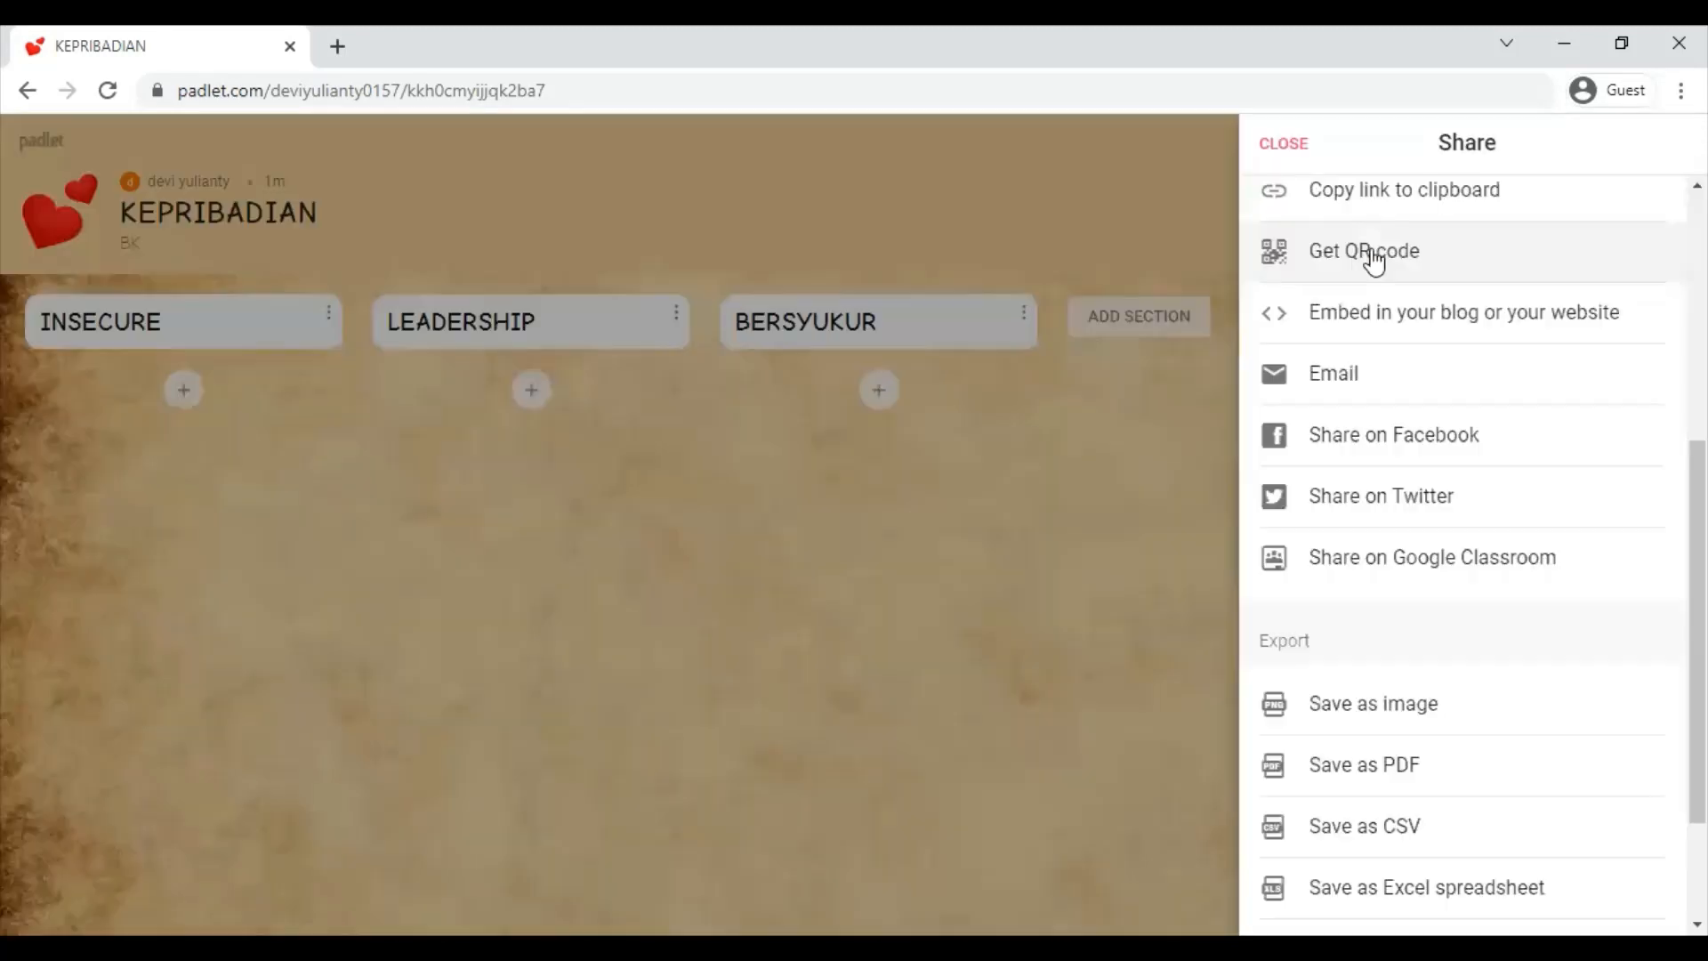
scroll(1469, 356, down, 1)
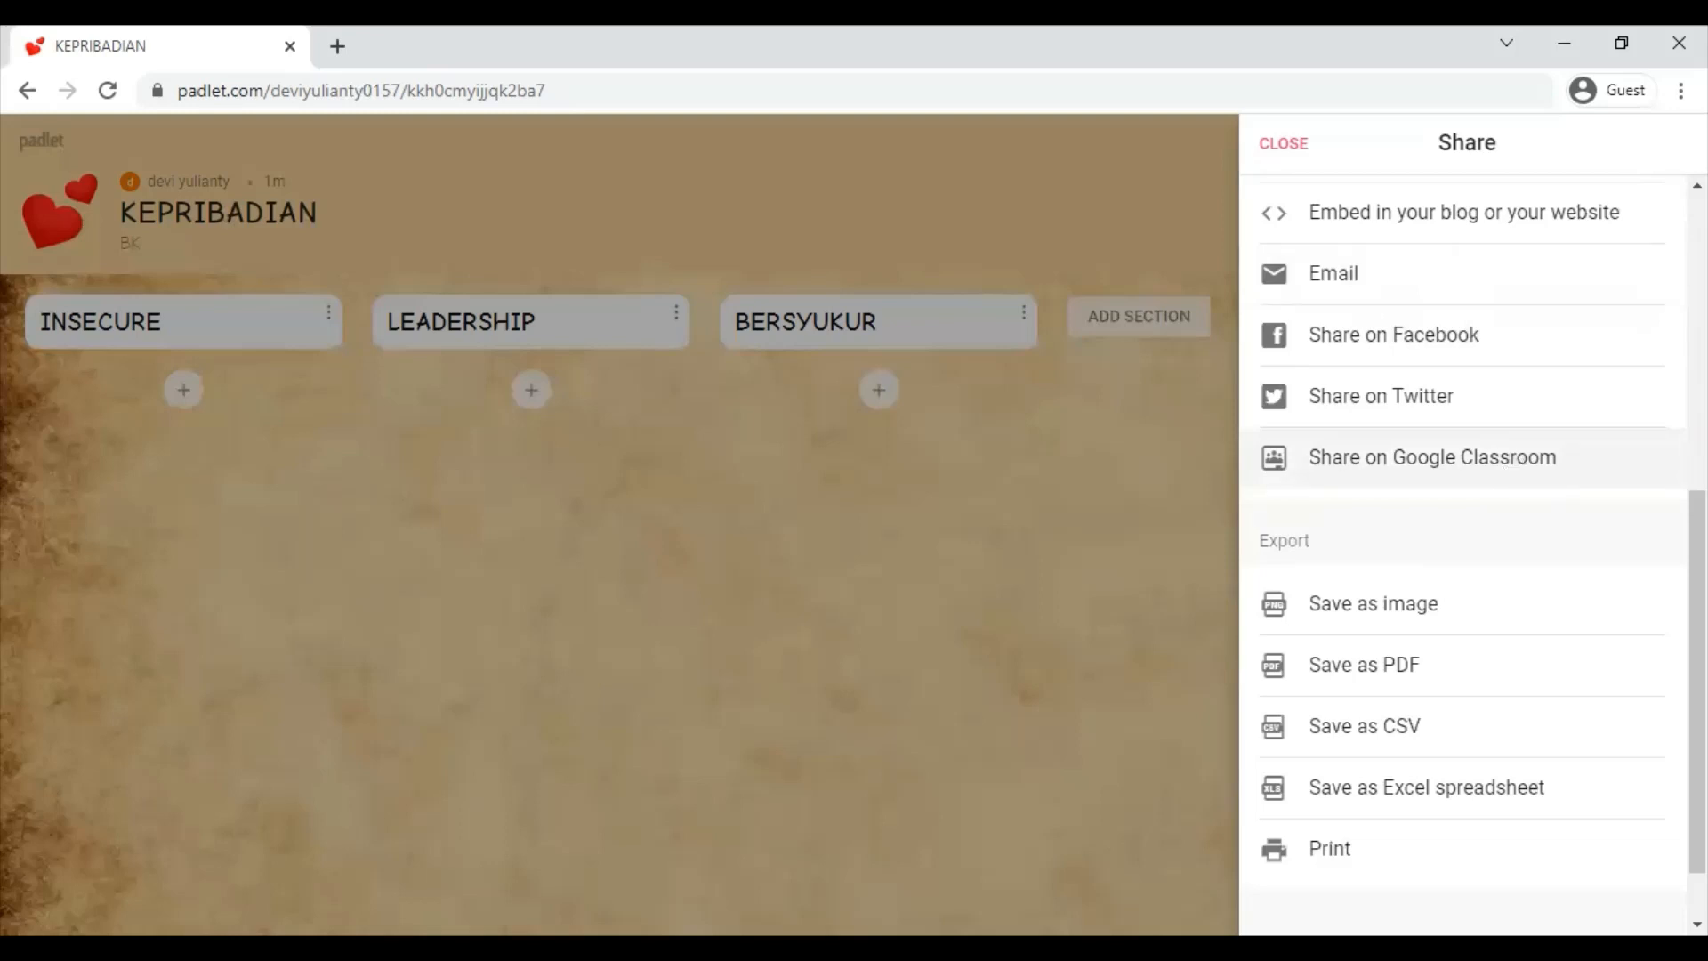
- Export the KEPRIBADIAN board as a PNG image and view the result
scroll(1469, 534, down, 1)
scroll(1468, 534, down, 1)
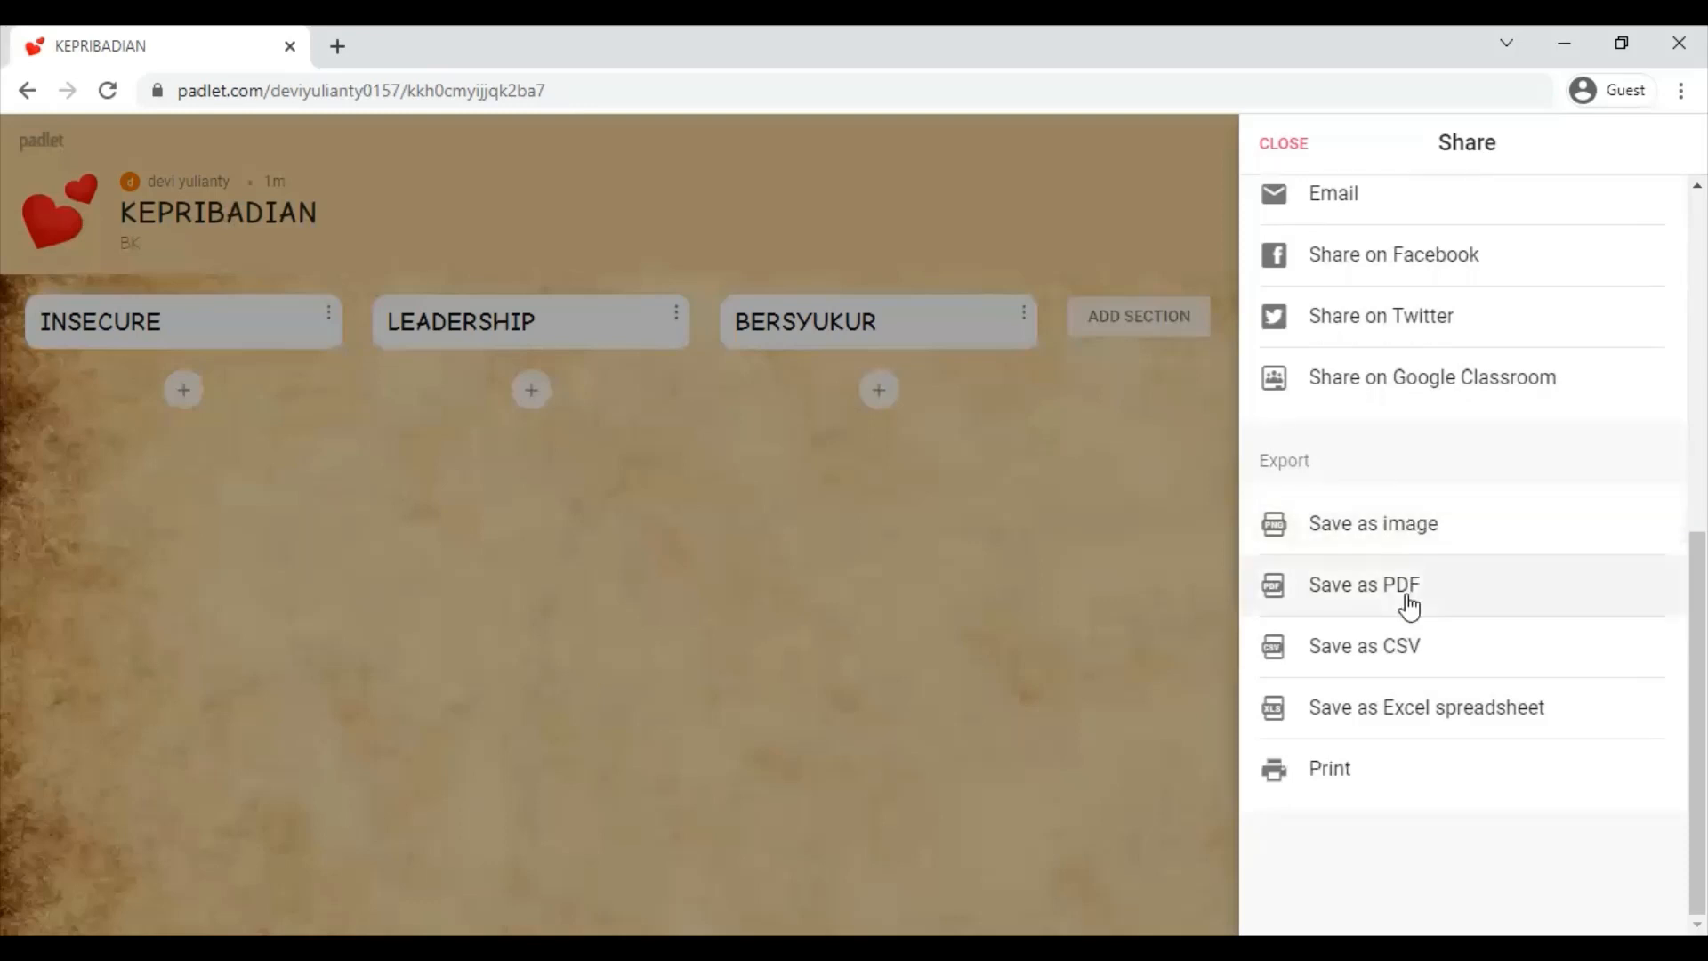
click(1405, 540)
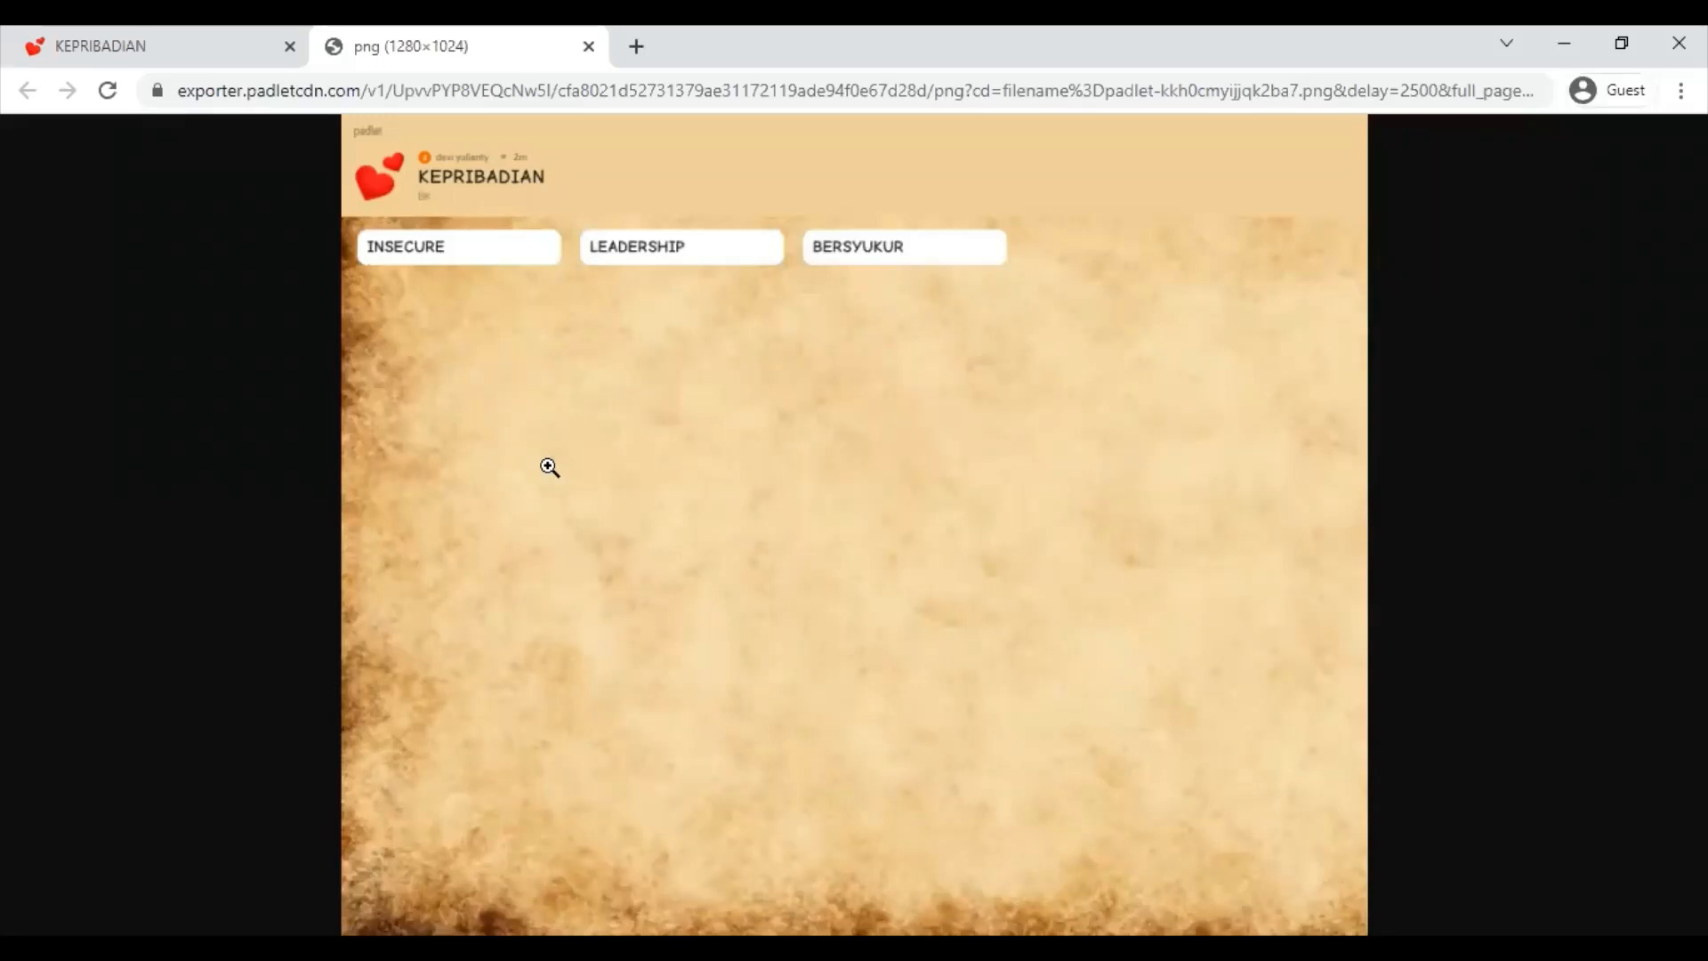
click(588, 46)
- Export the board as an A4 portrait PDF and open the generated file
click(1423, 591)
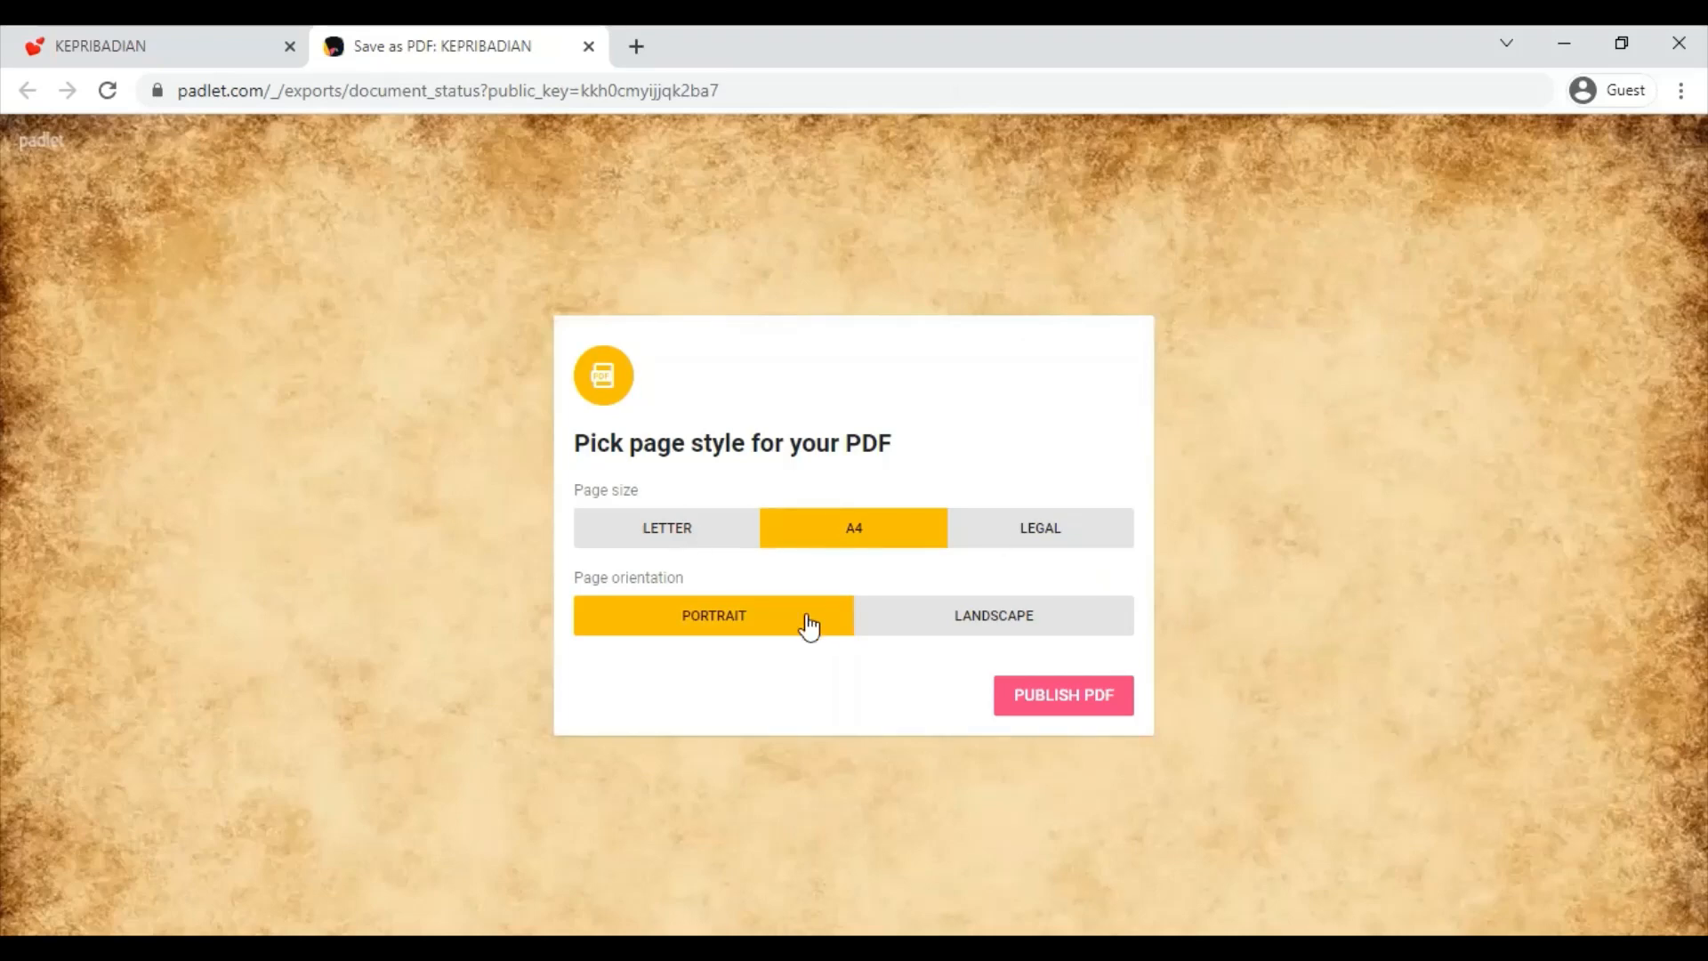
click(994, 625)
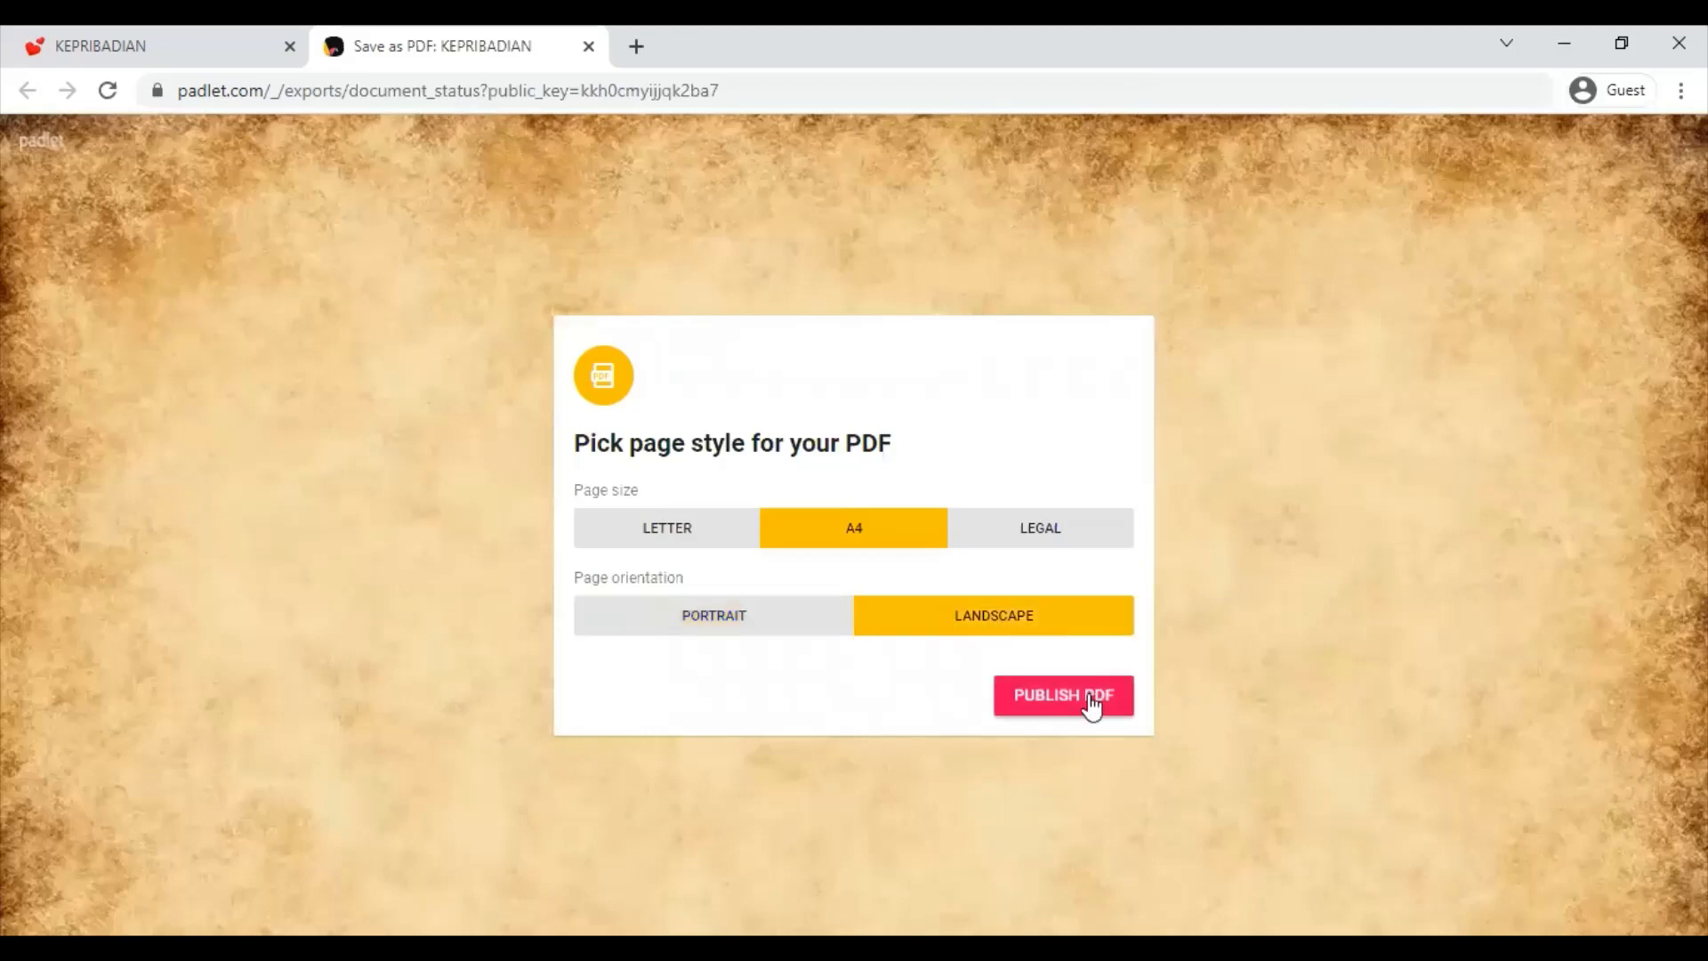
click(1092, 703)
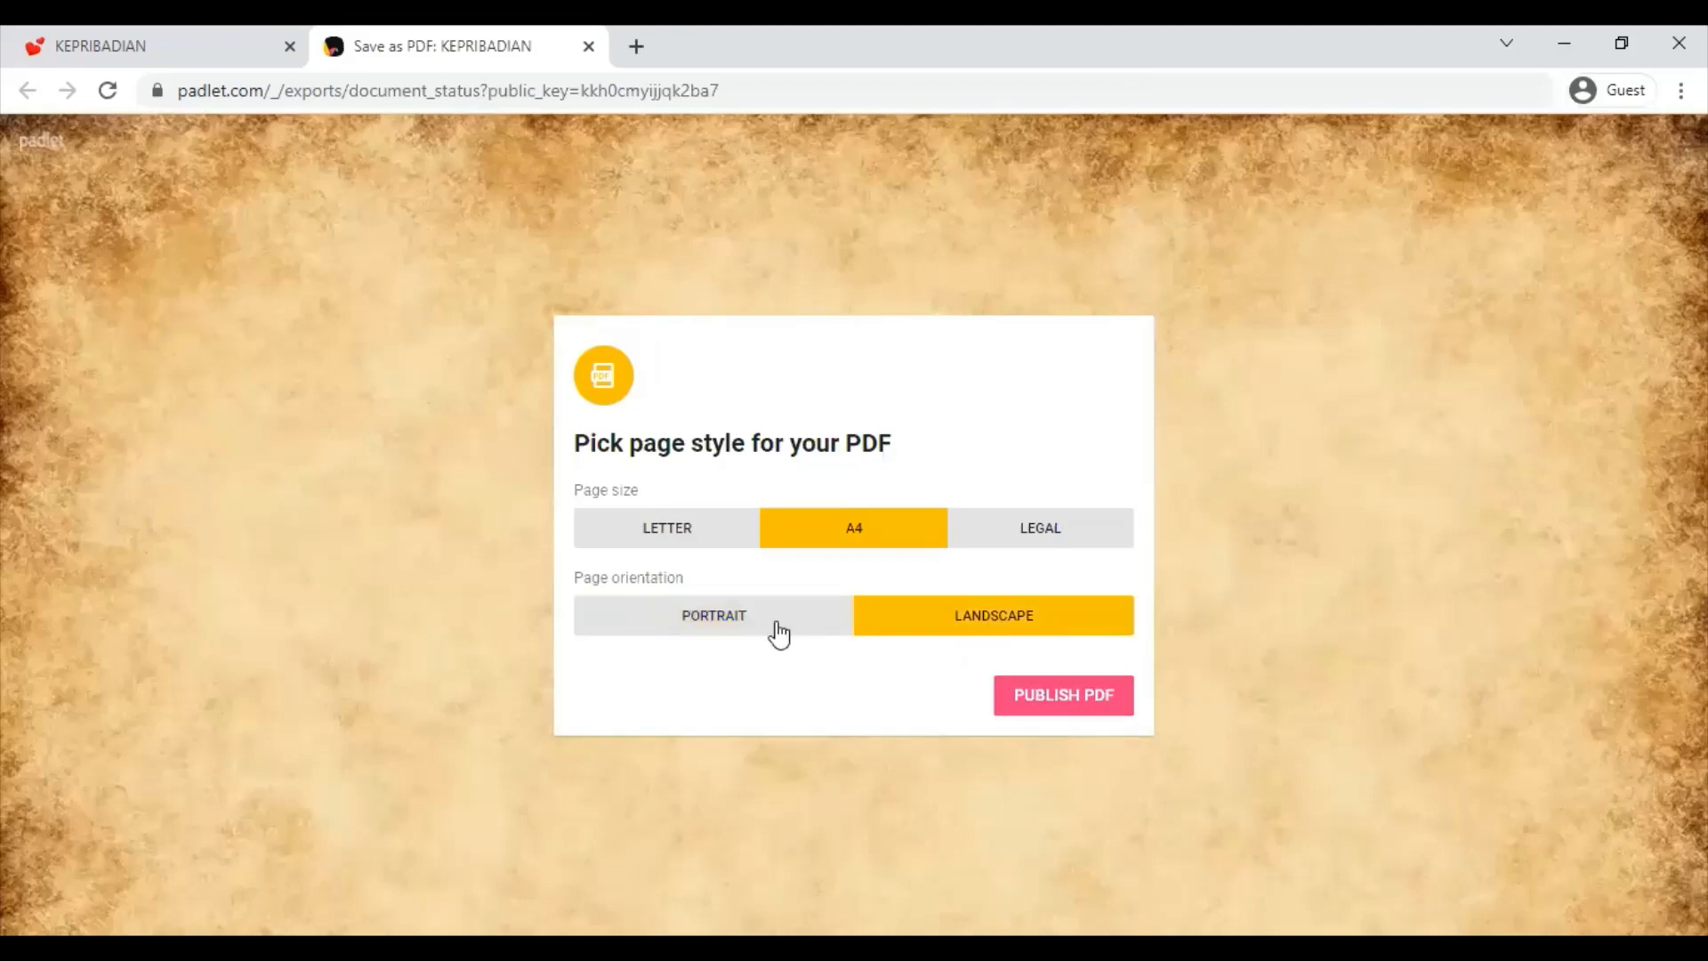
click(778, 634)
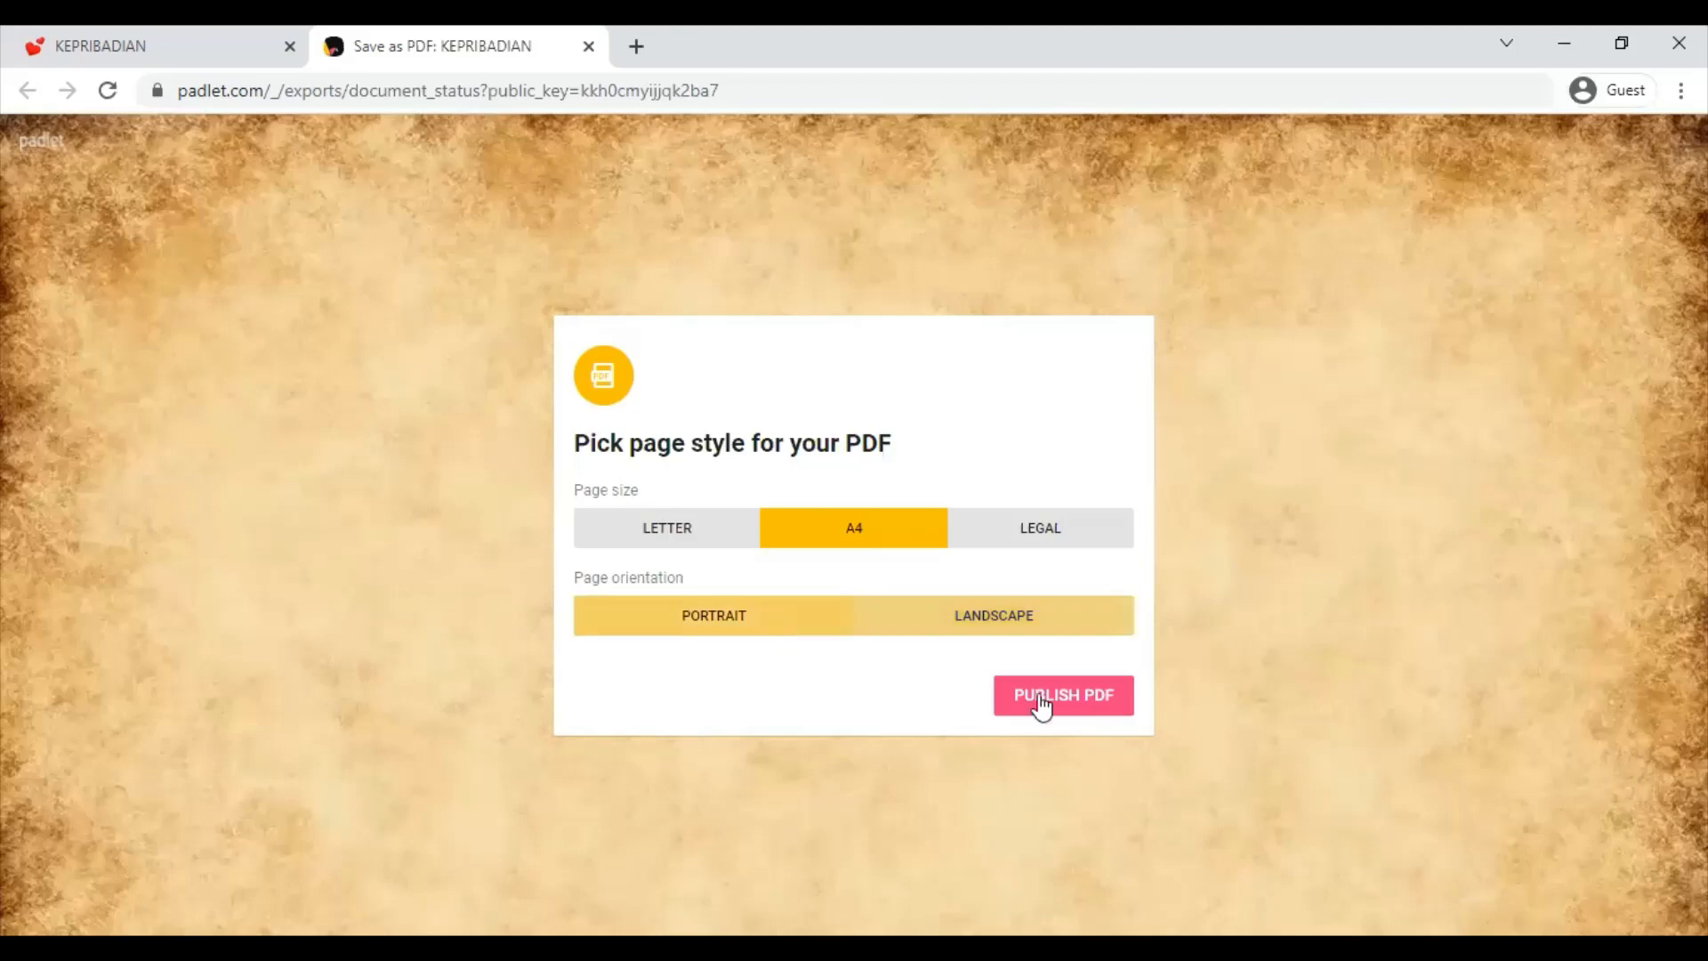
click(1044, 694)
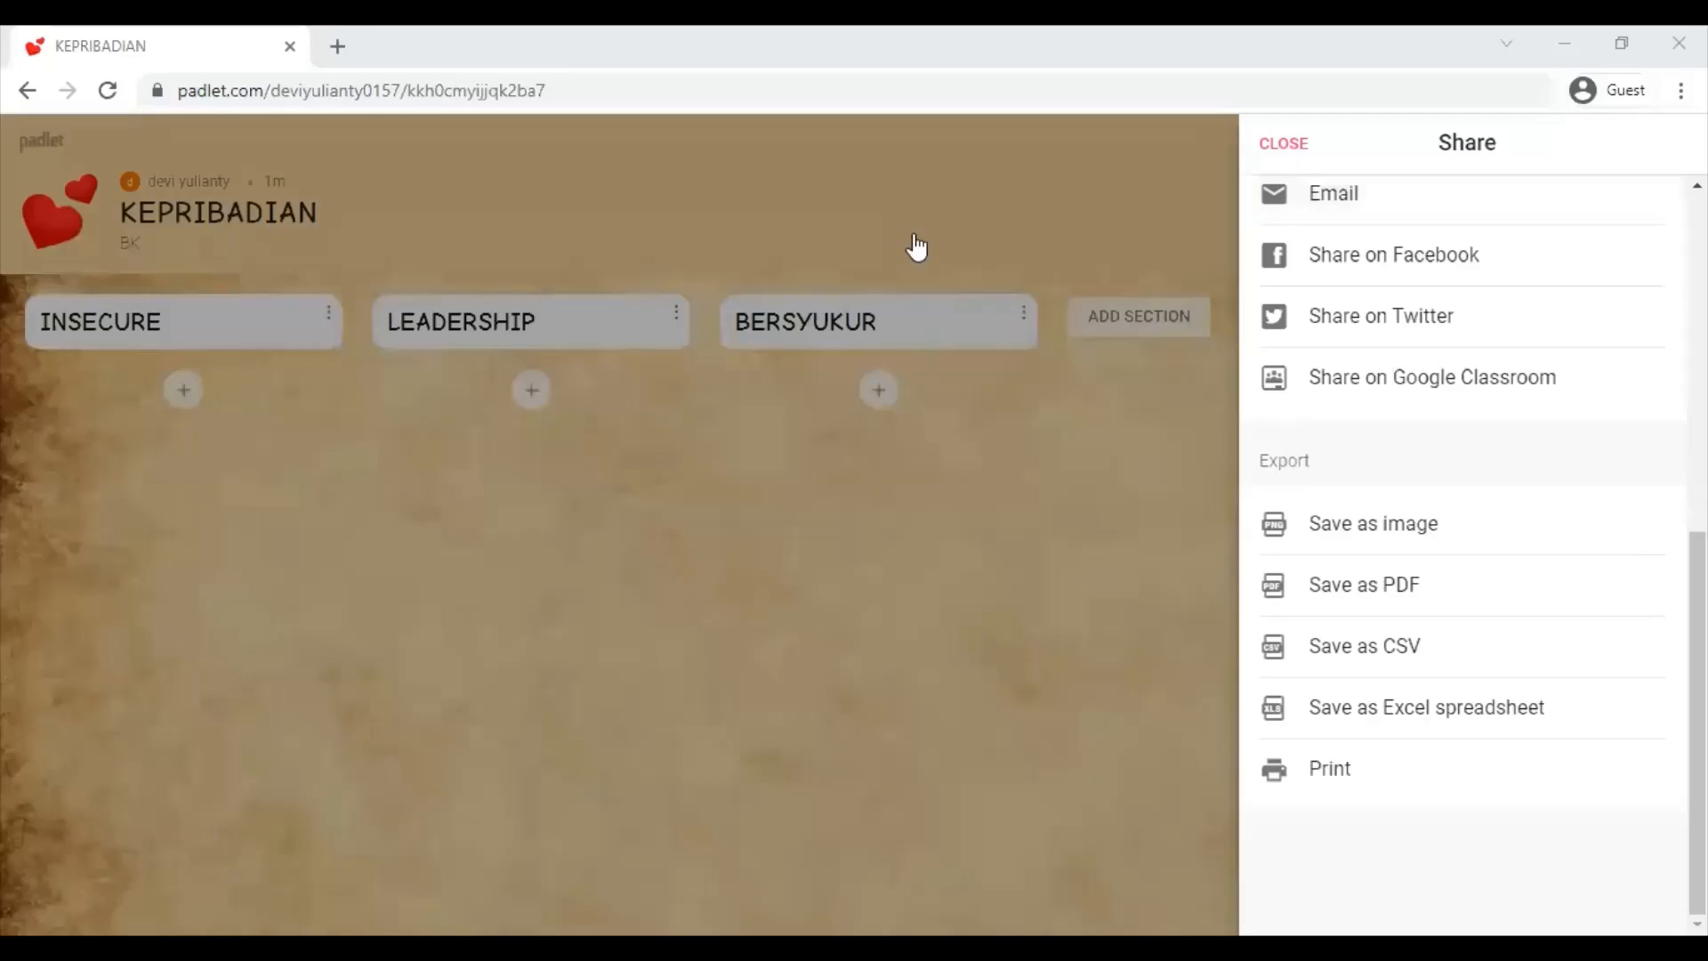
- Close the share panel, allow clipboard access from a draft post, then discard it
click(1161, 205)
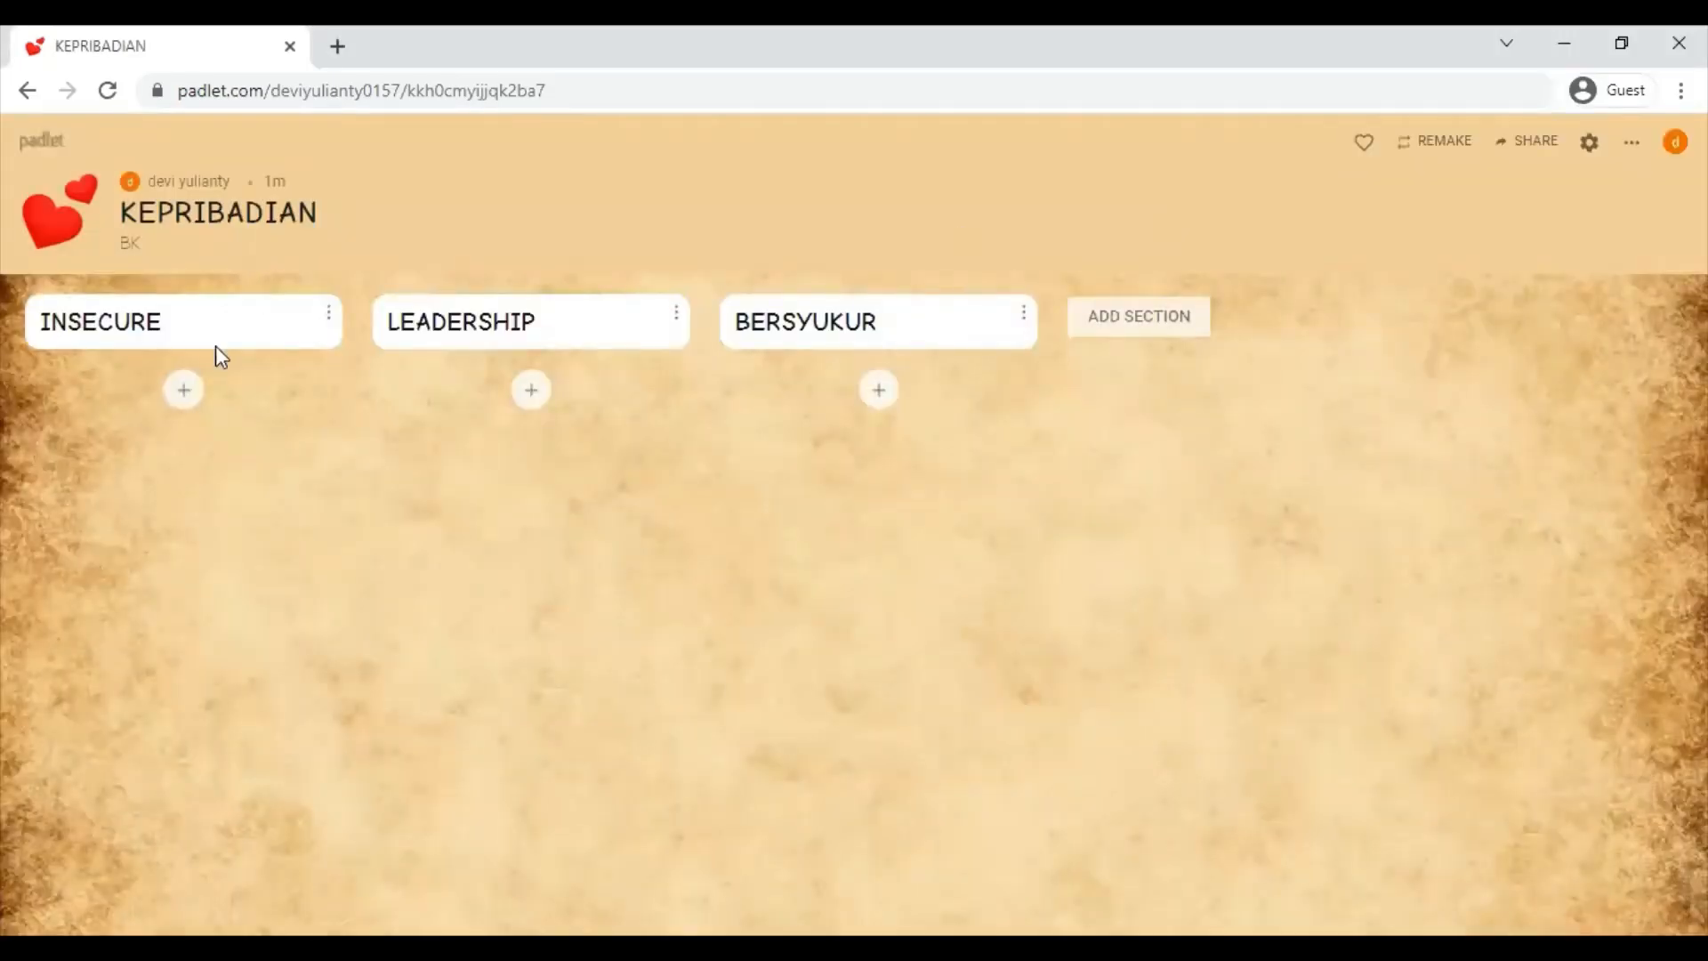
click(184, 392)
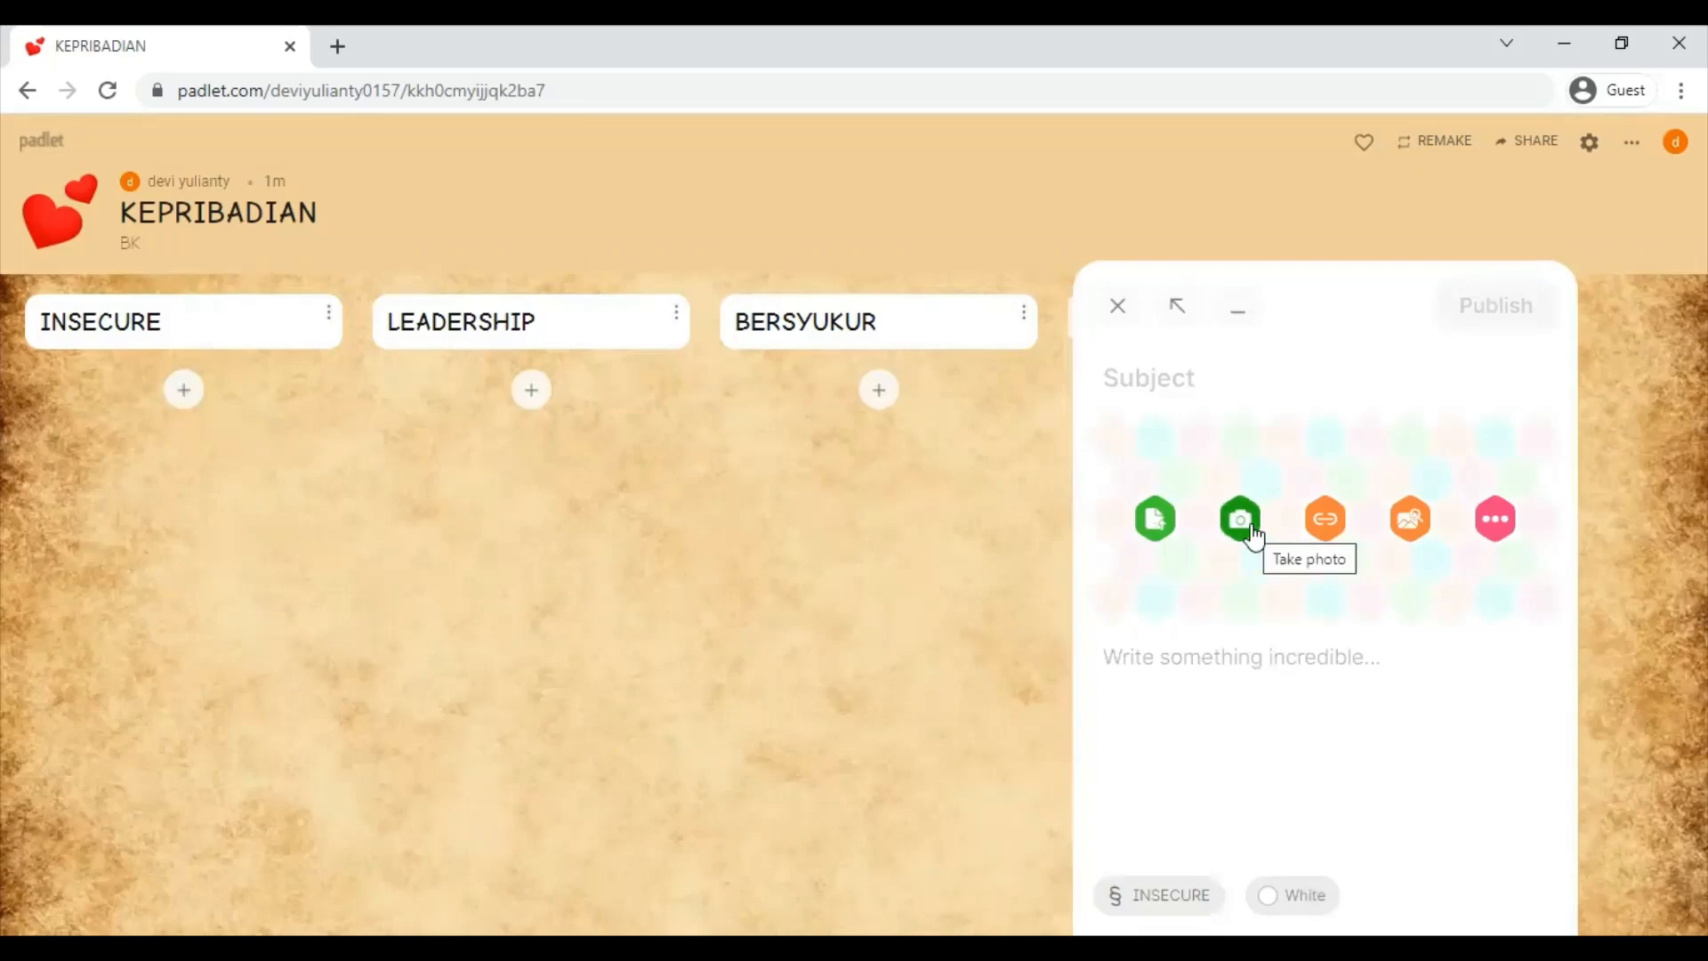
click(1496, 520)
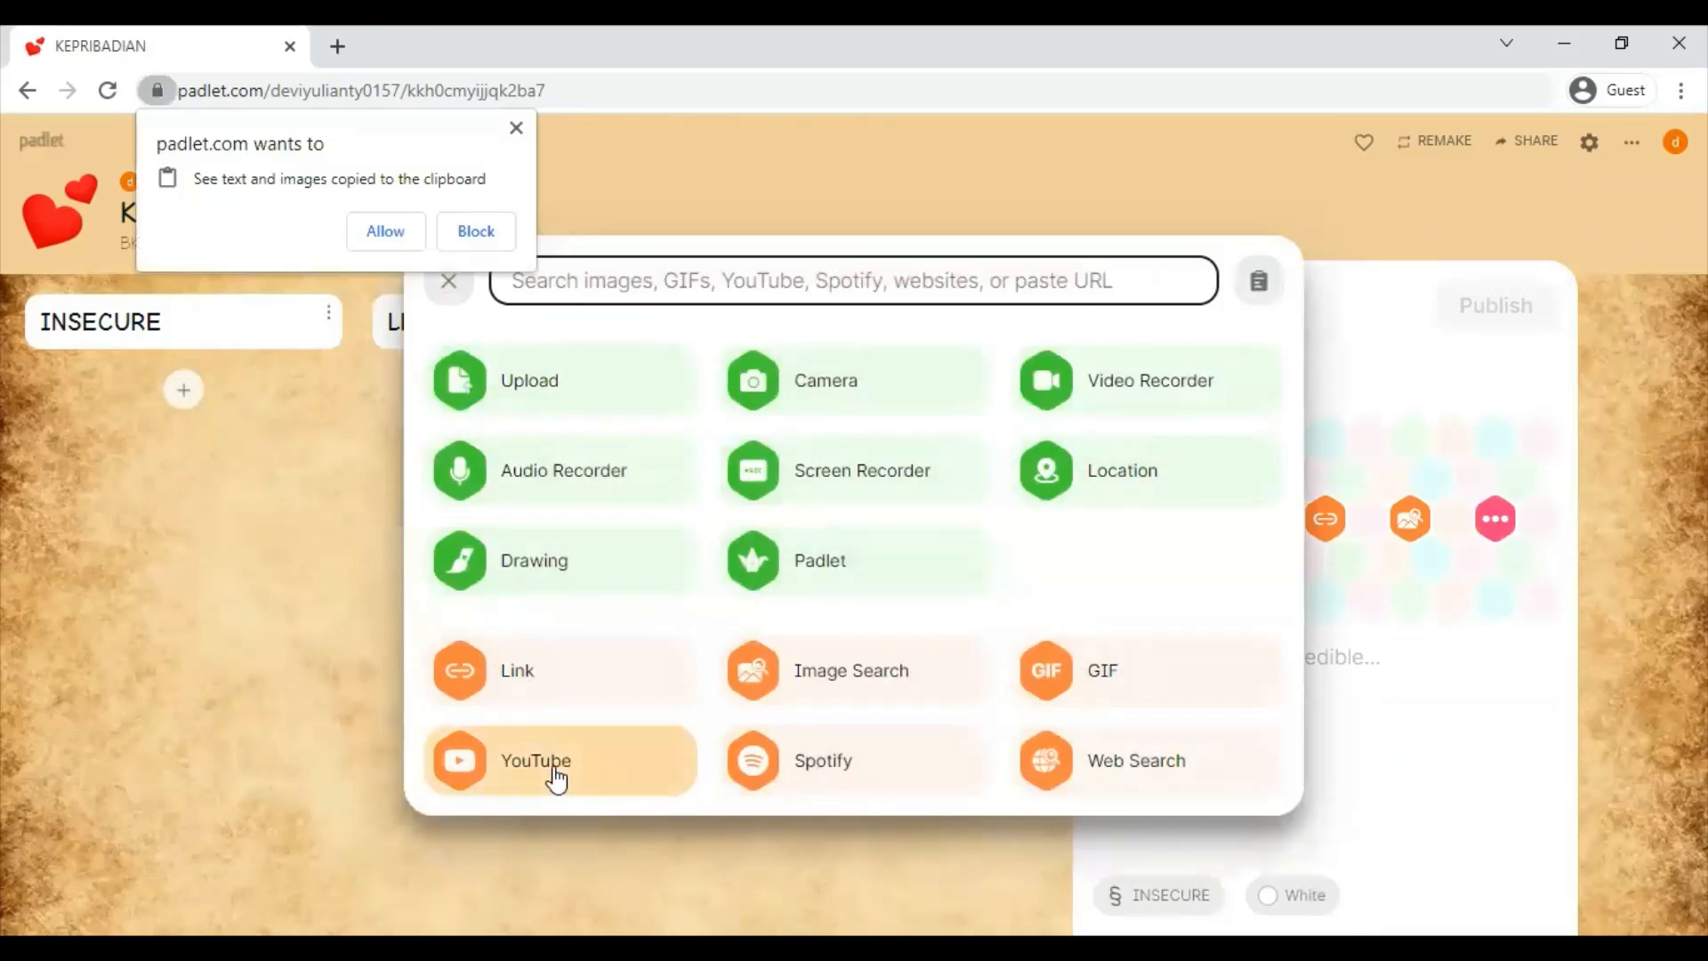
click(386, 233)
click(444, 294)
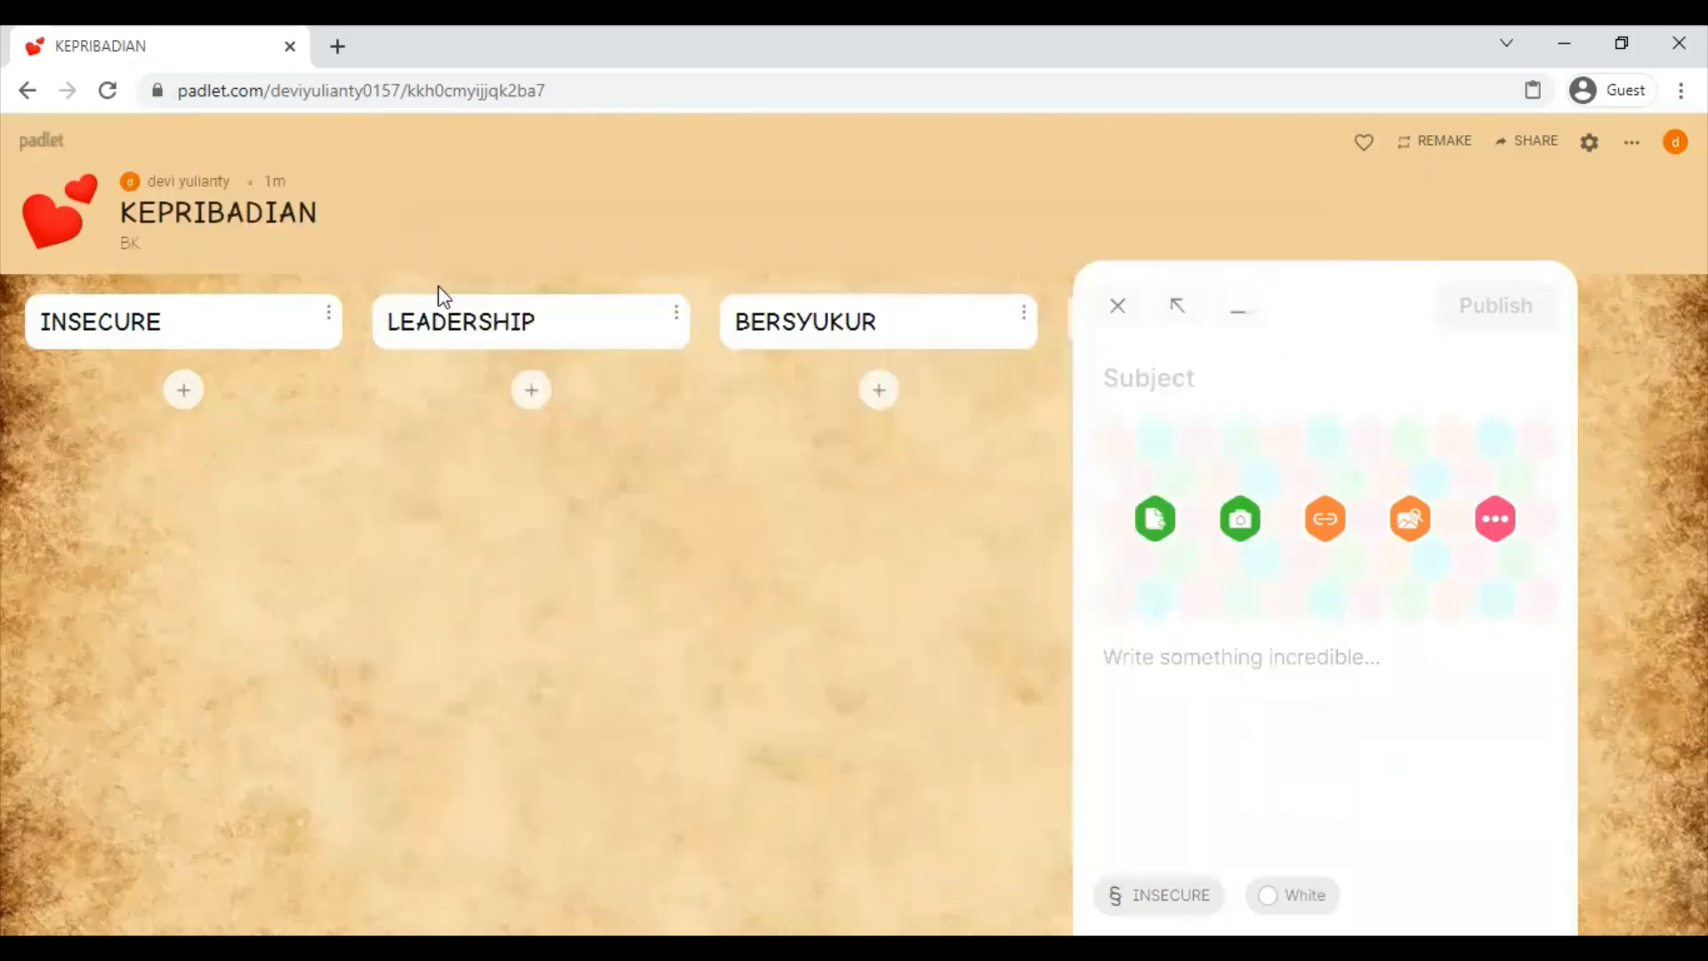
click(1117, 303)
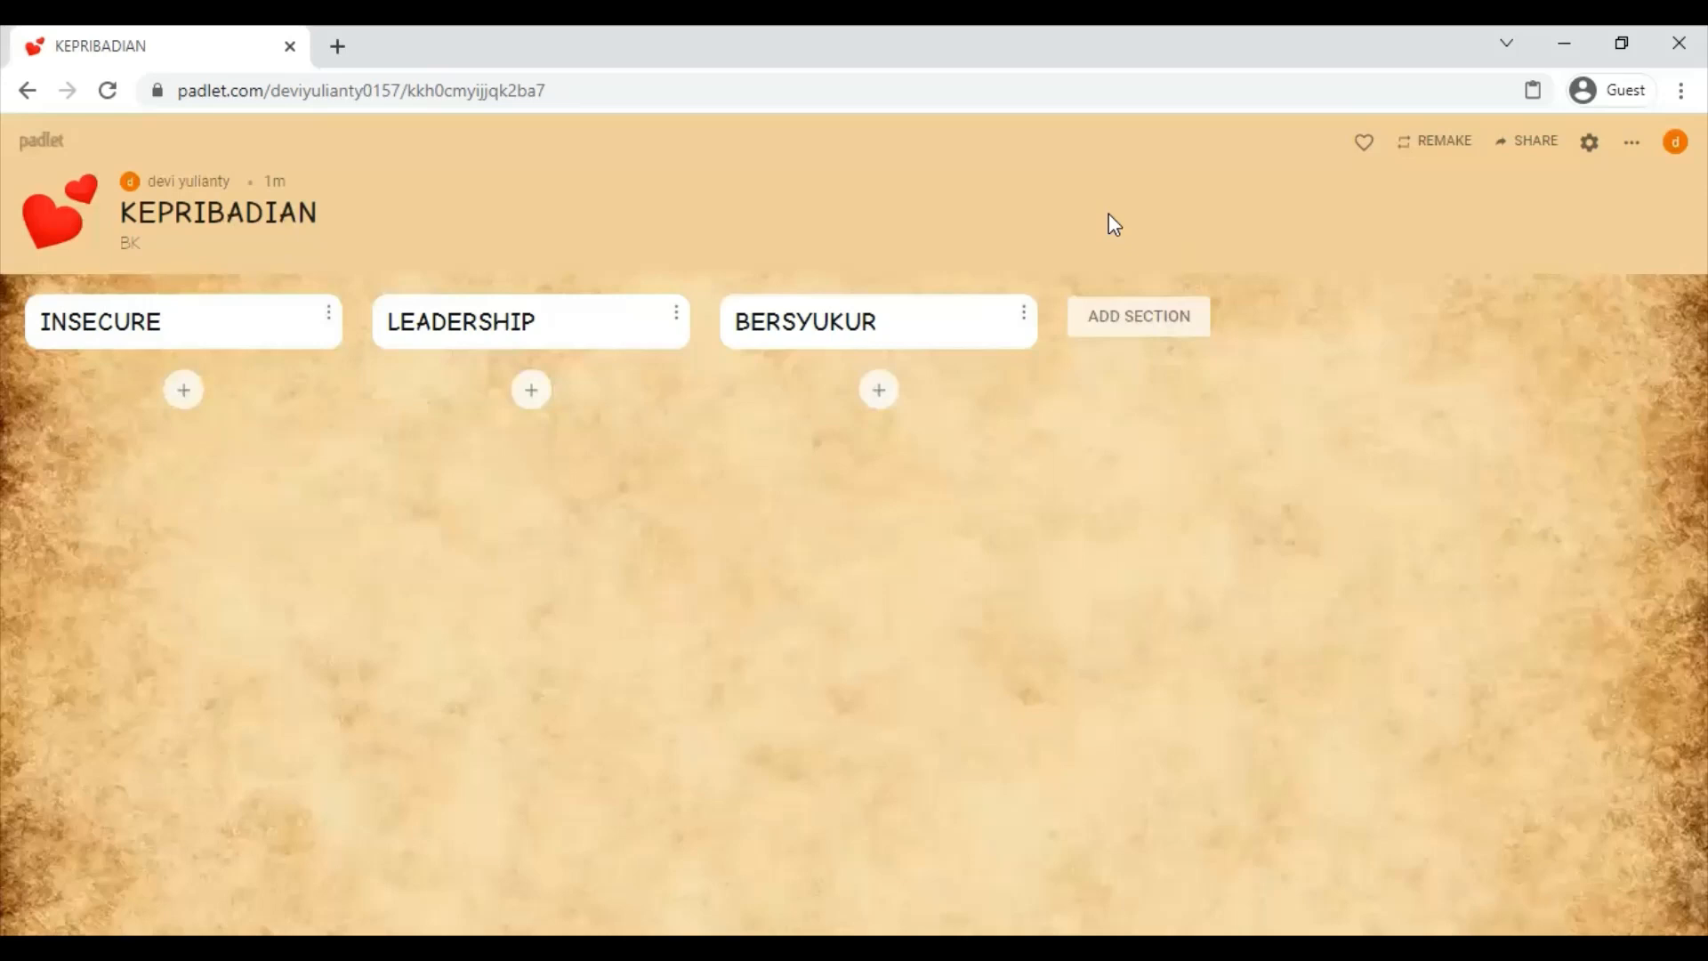
- Start a new post in INSECURE with the subject HAI
click(183, 391)
text(HAI)
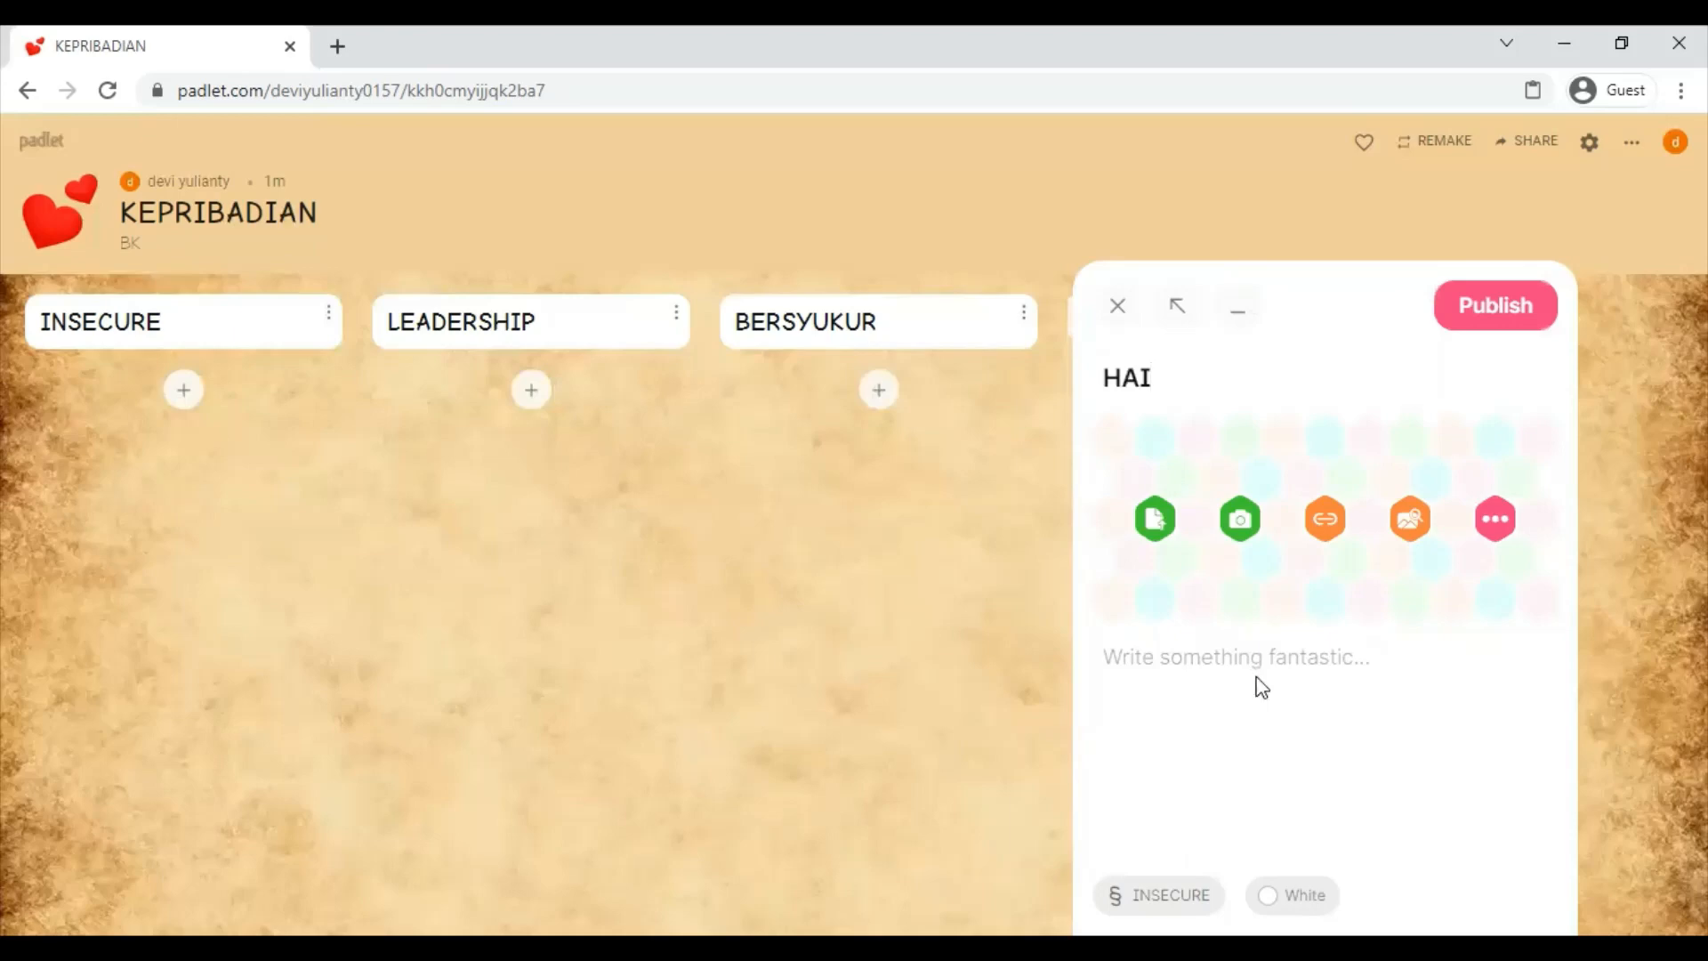
click(1214, 662)
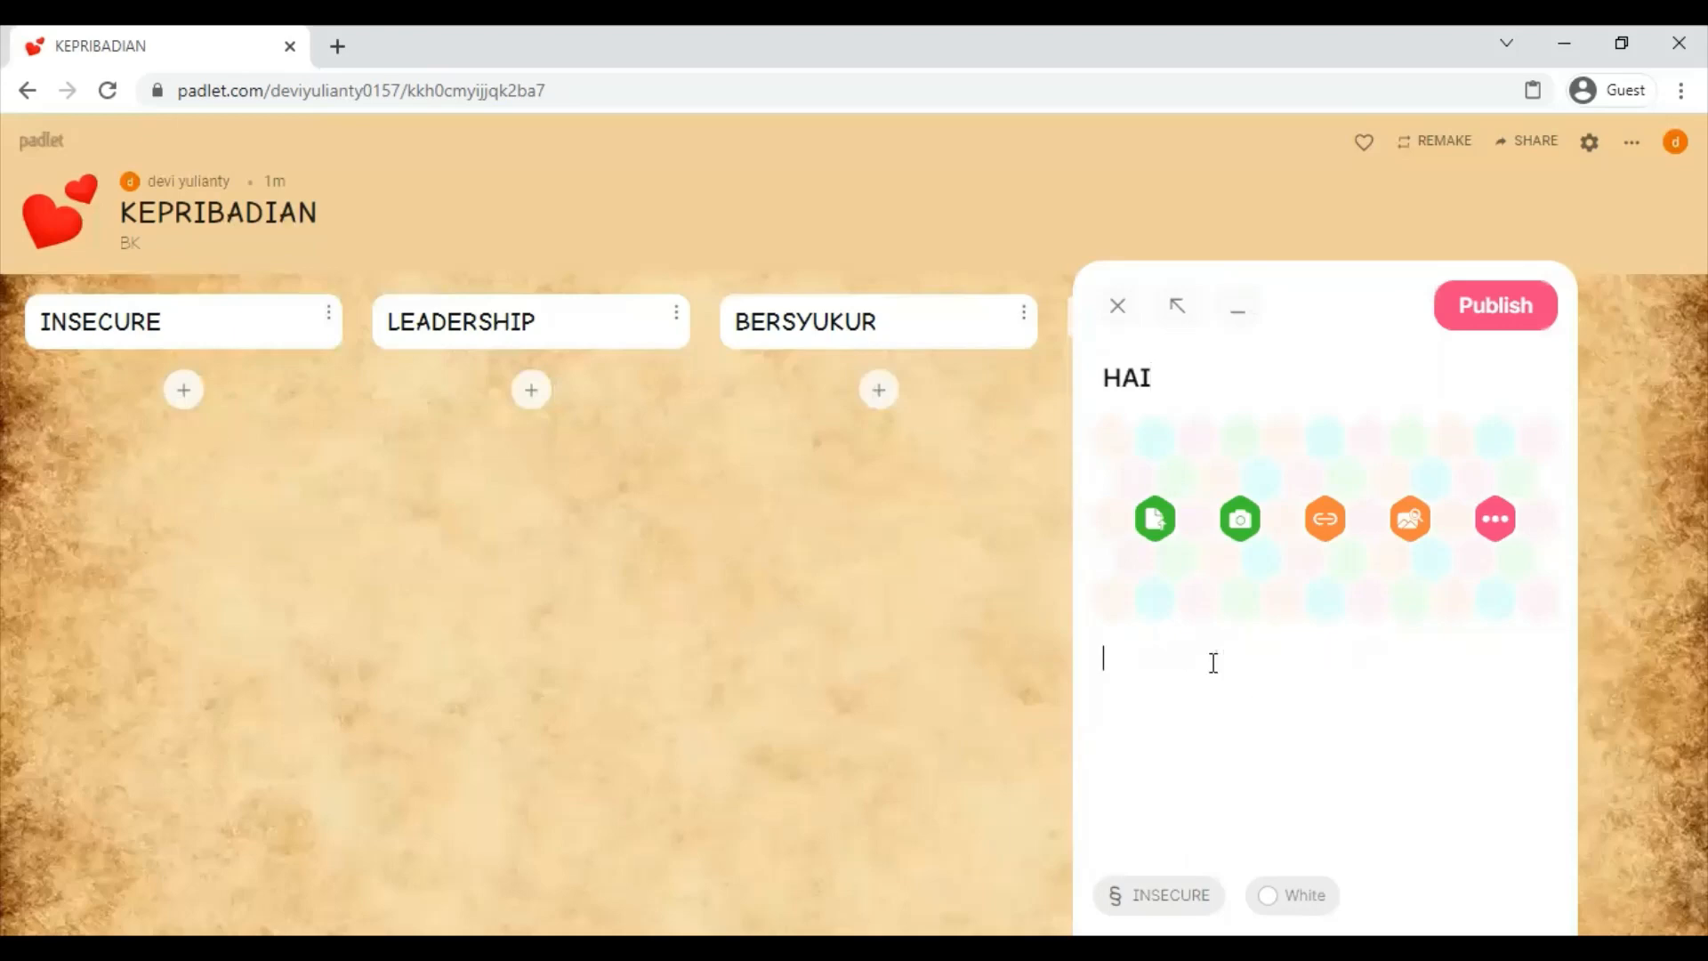
click(1413, 523)
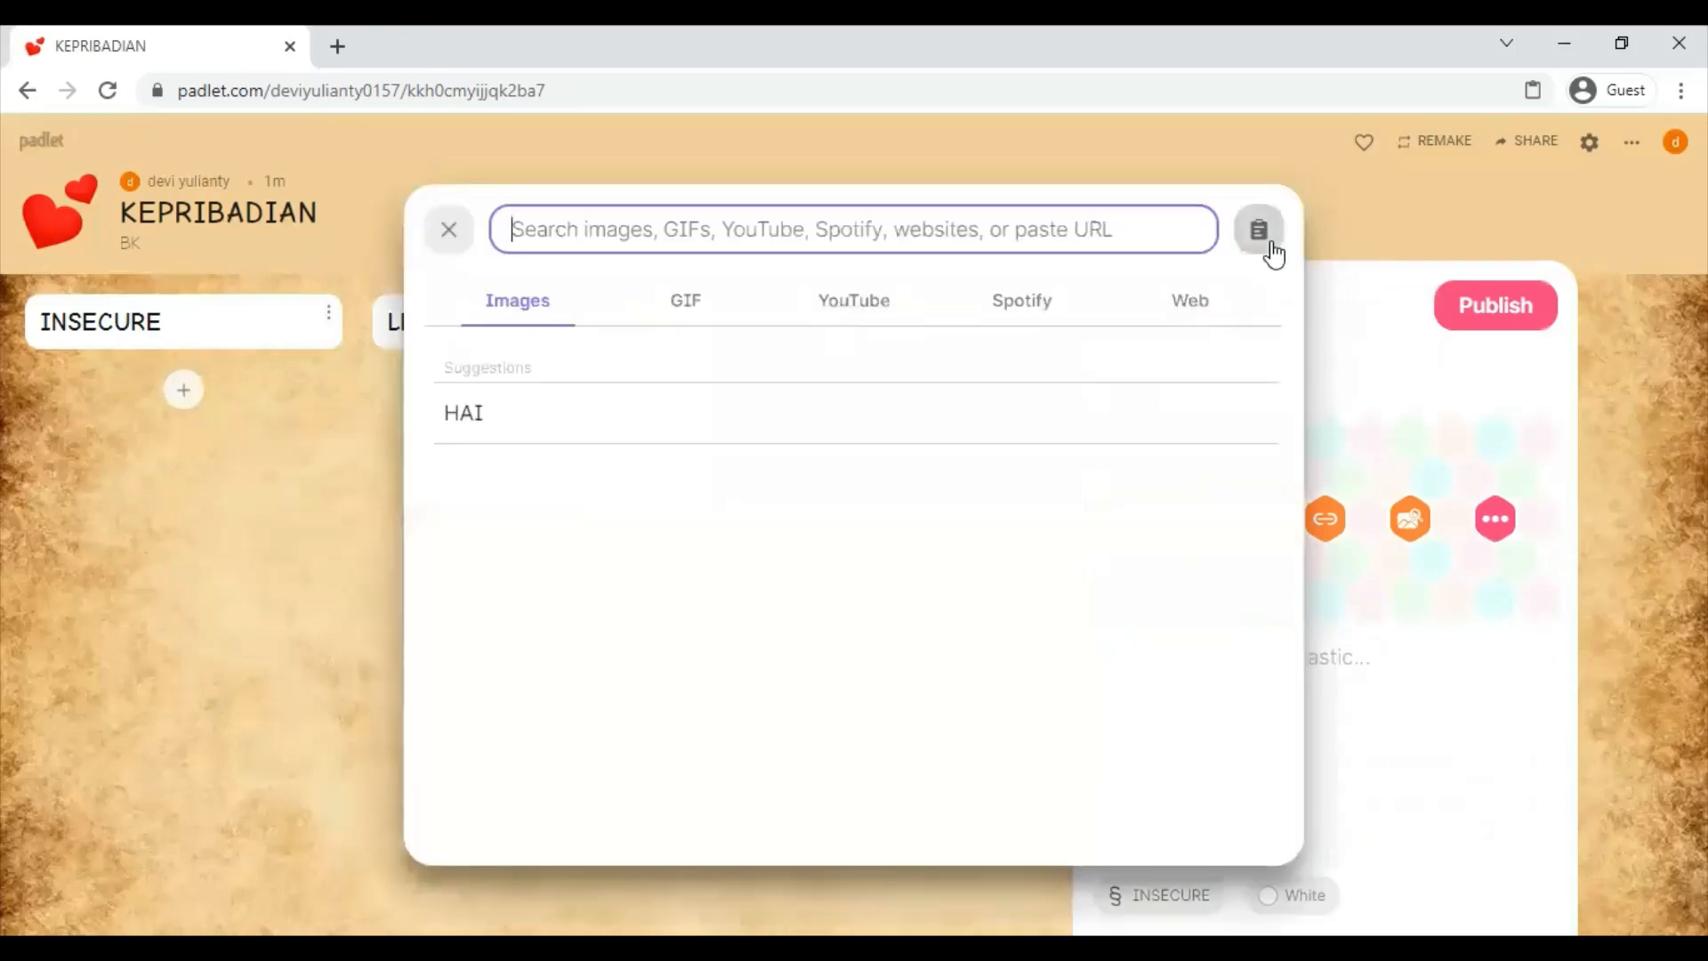
click(449, 233)
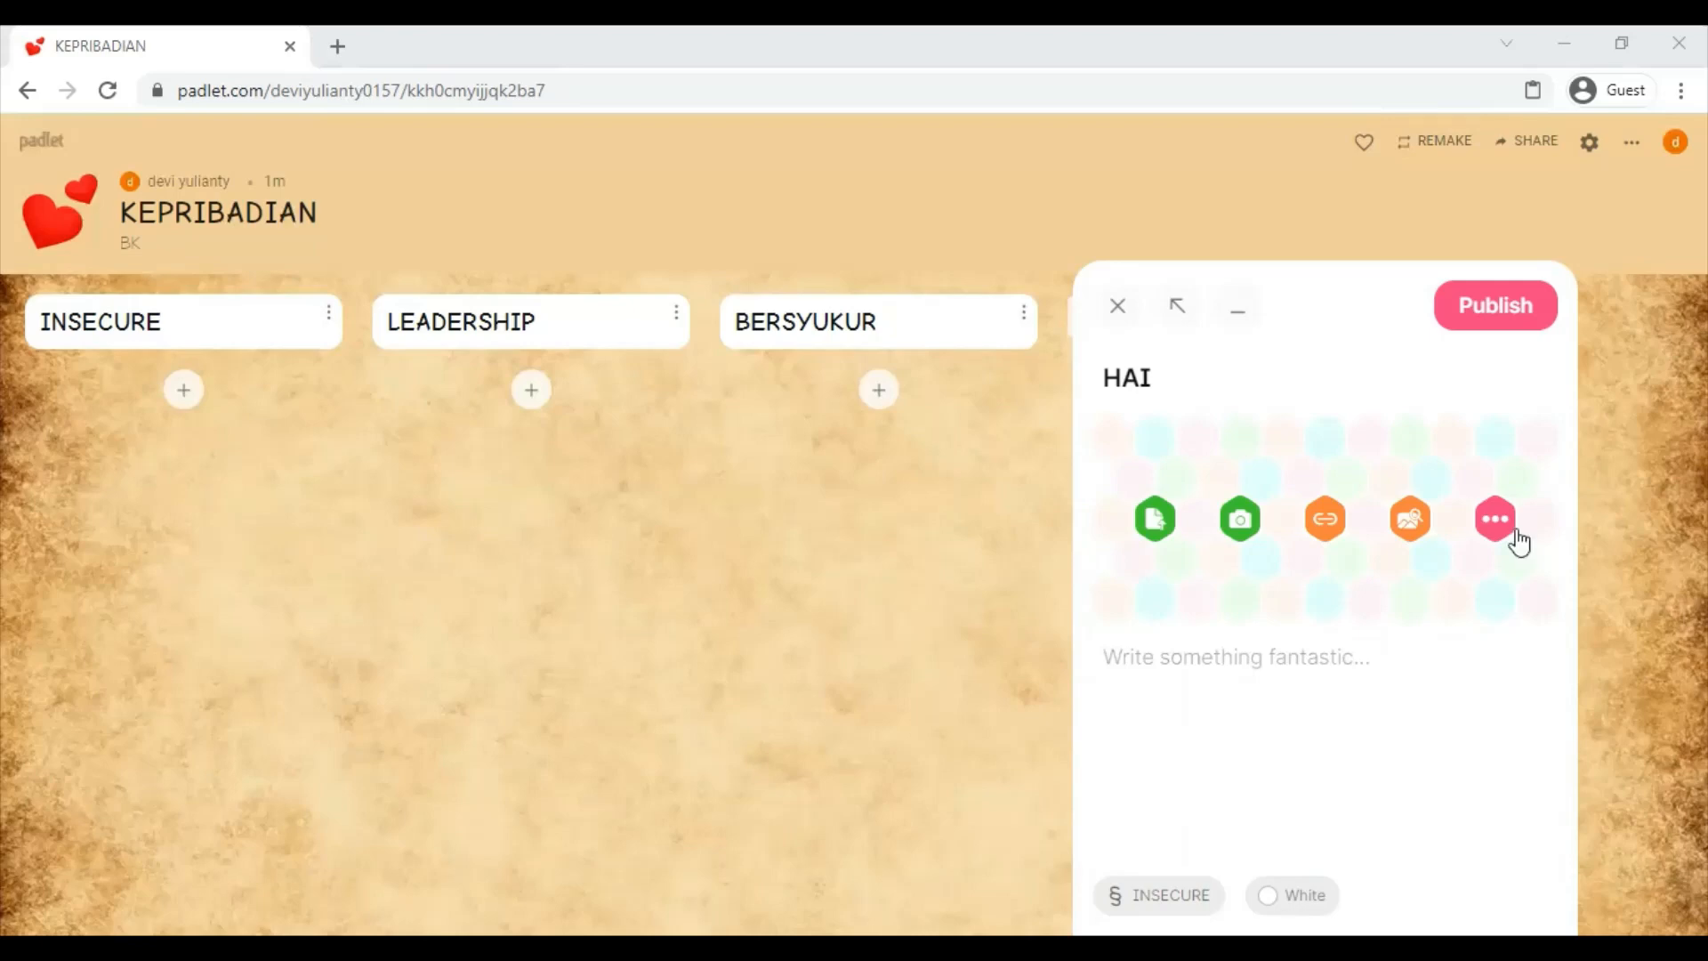
- Attach the YouTube video 'Materi BK : Rubah Insecure Jadi Bersyukur', found by searching INSECURE MATERI
click(1422, 521)
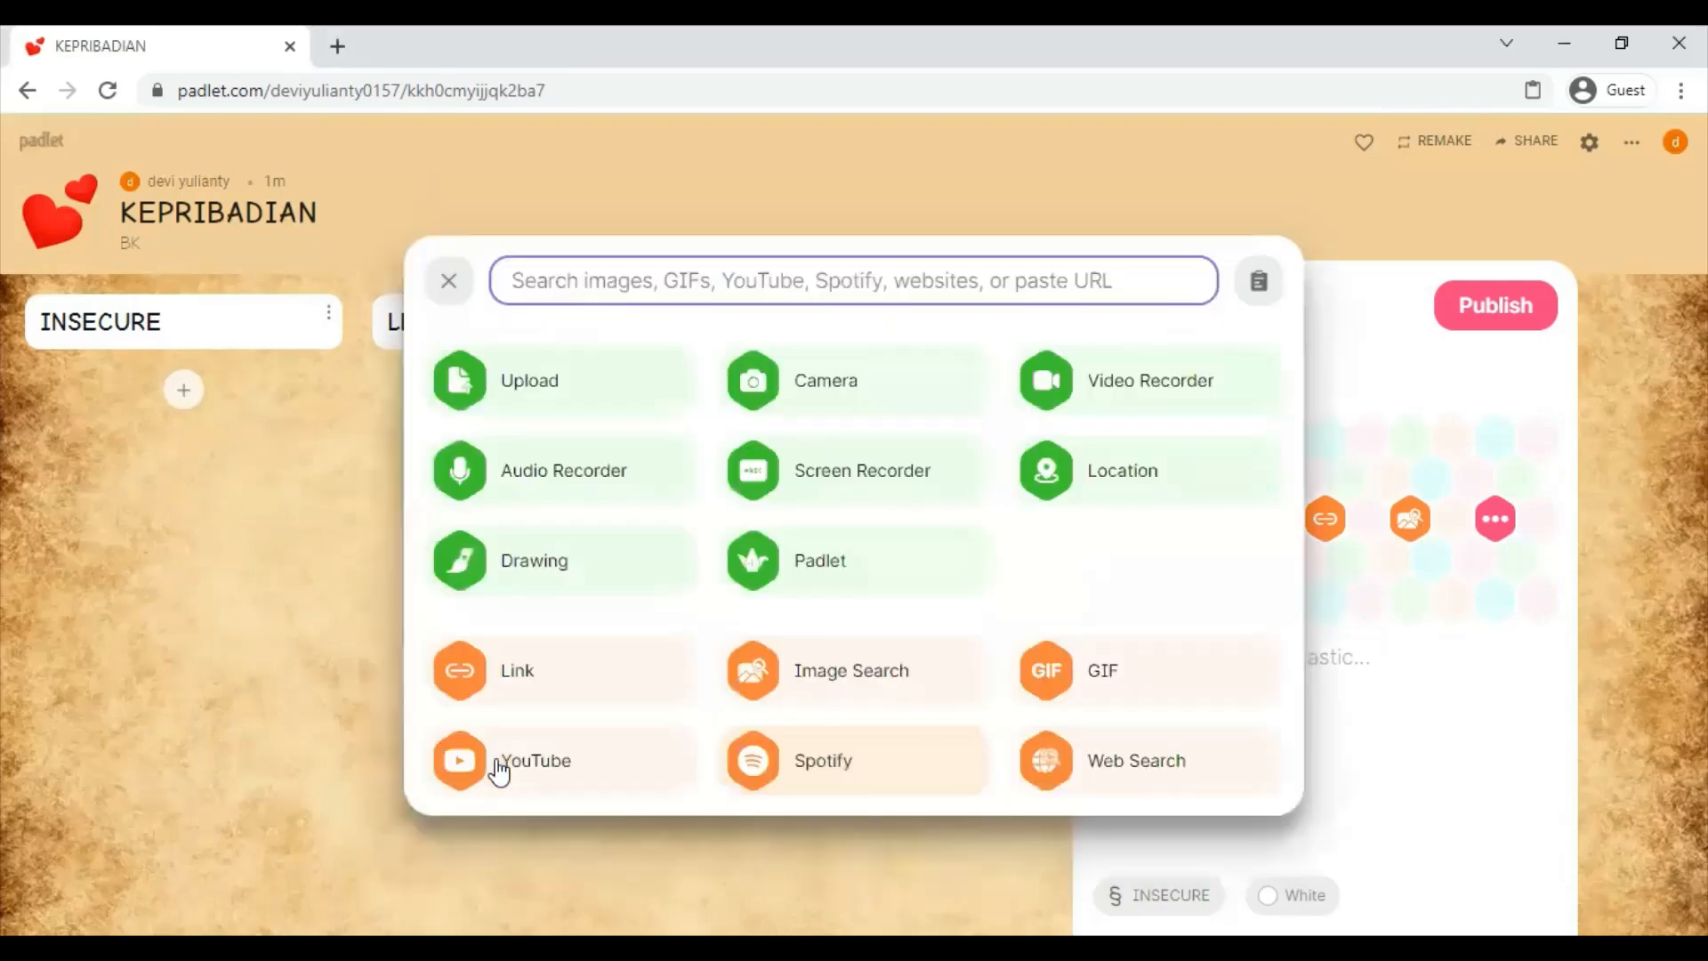
click(495, 768)
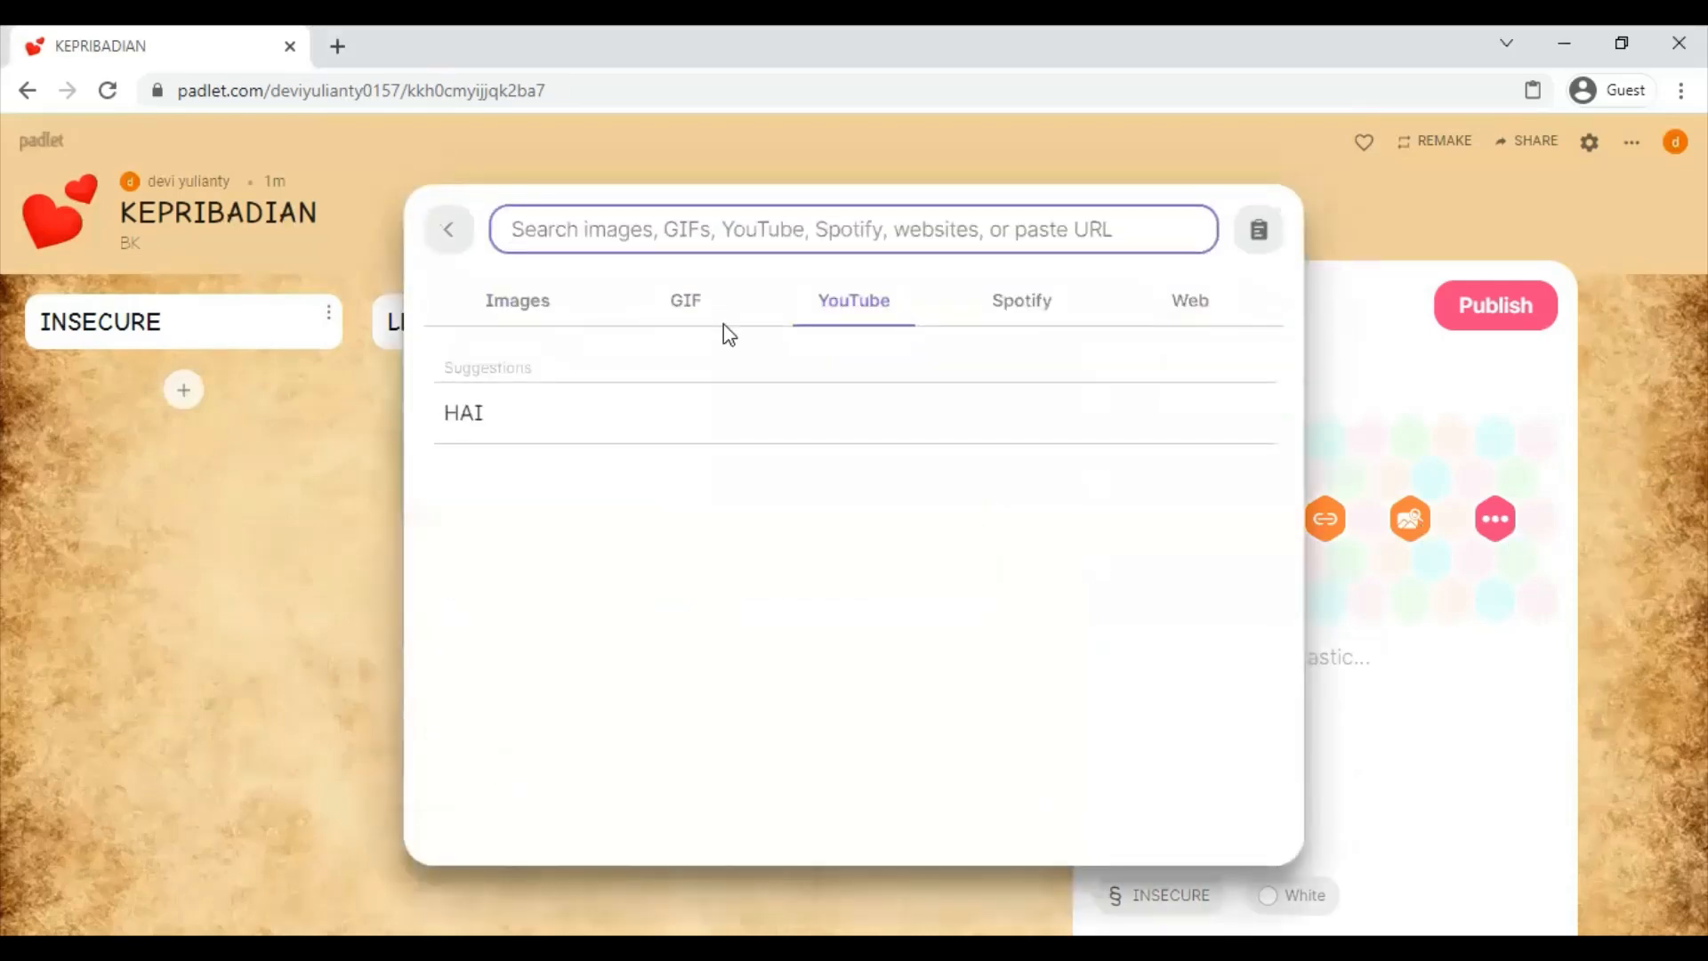
text(INSECURE)
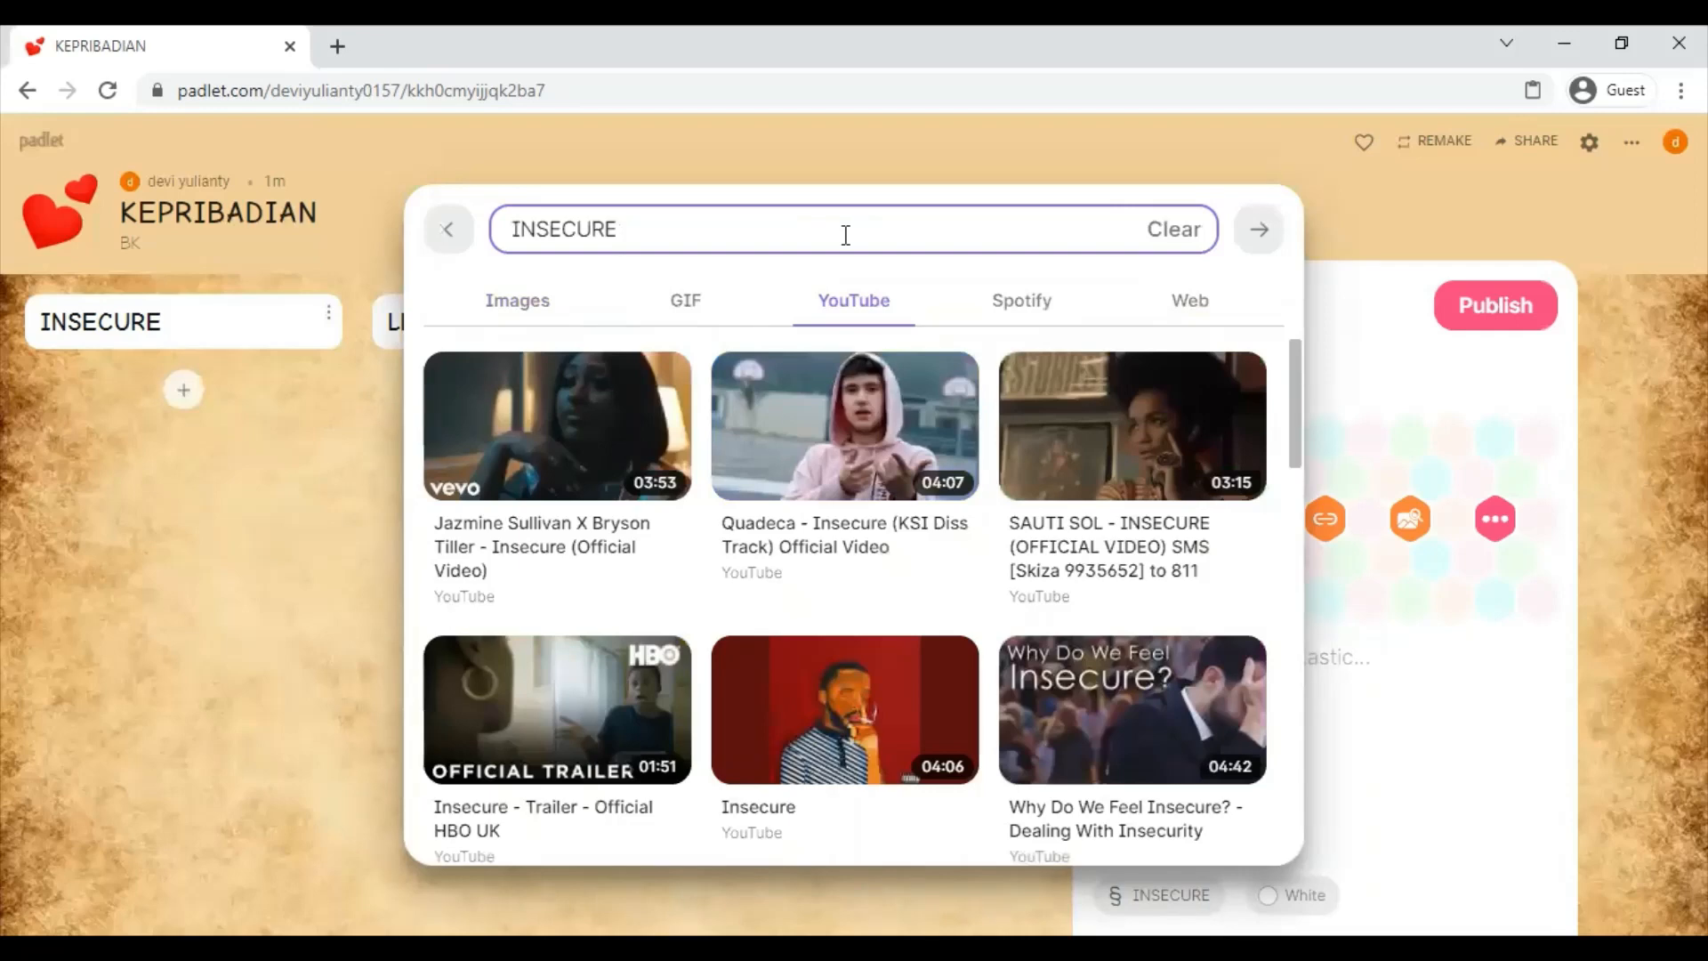
text(MATERI)
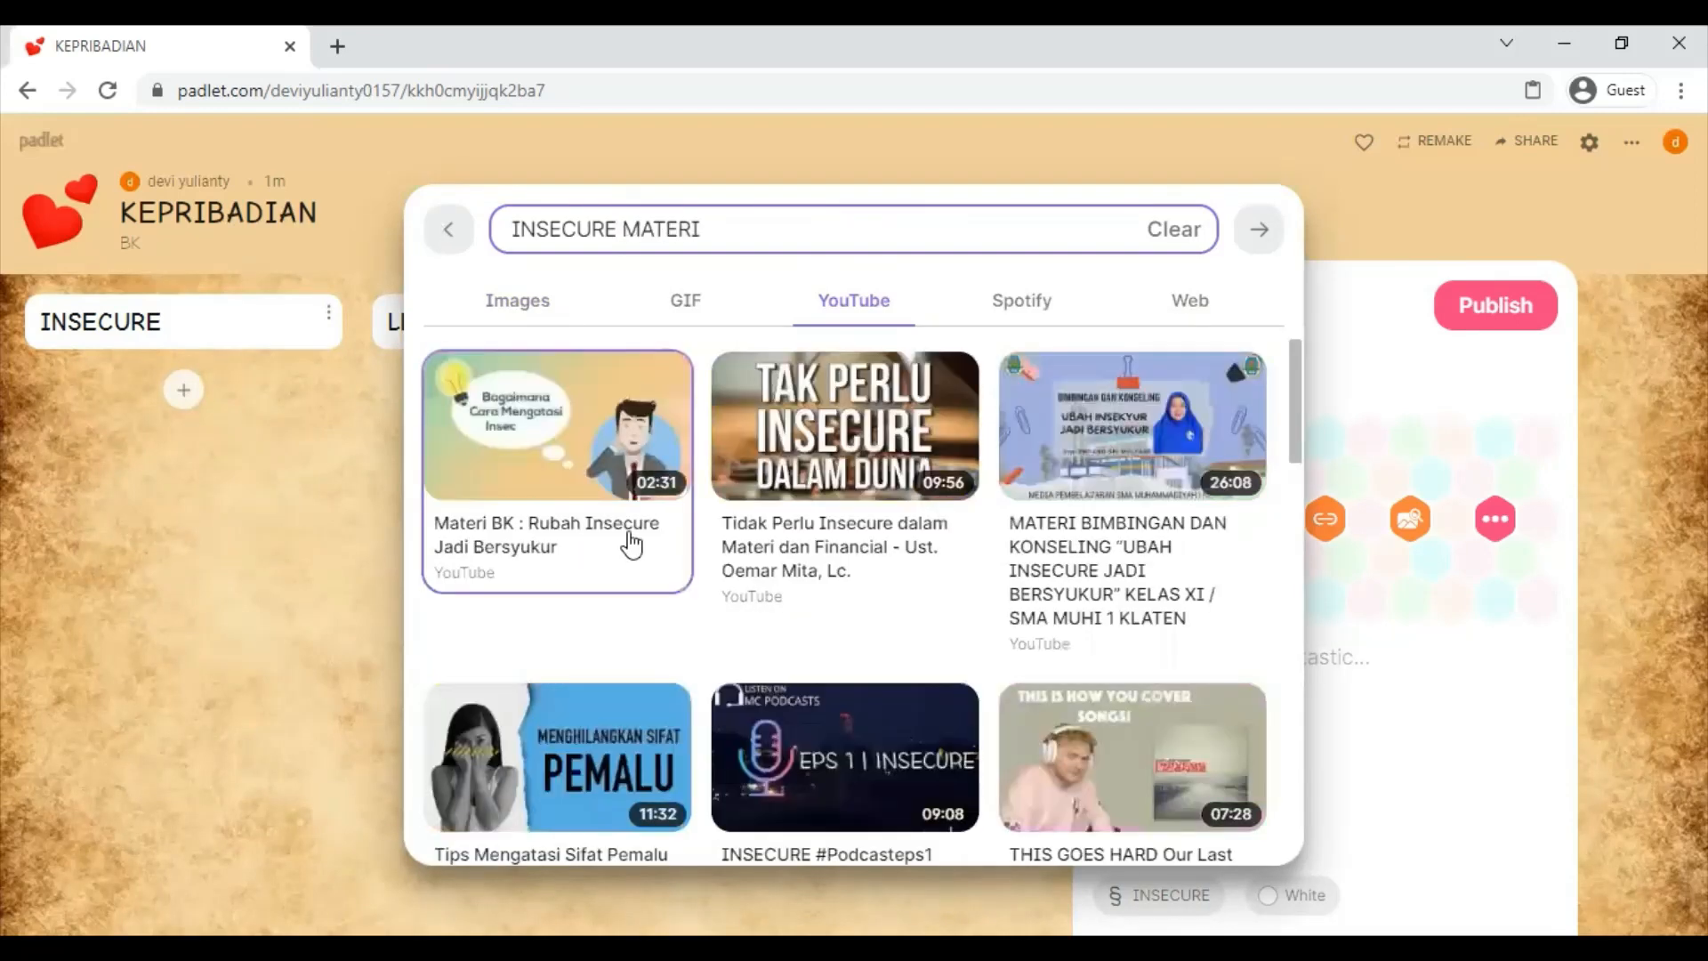
click(641, 546)
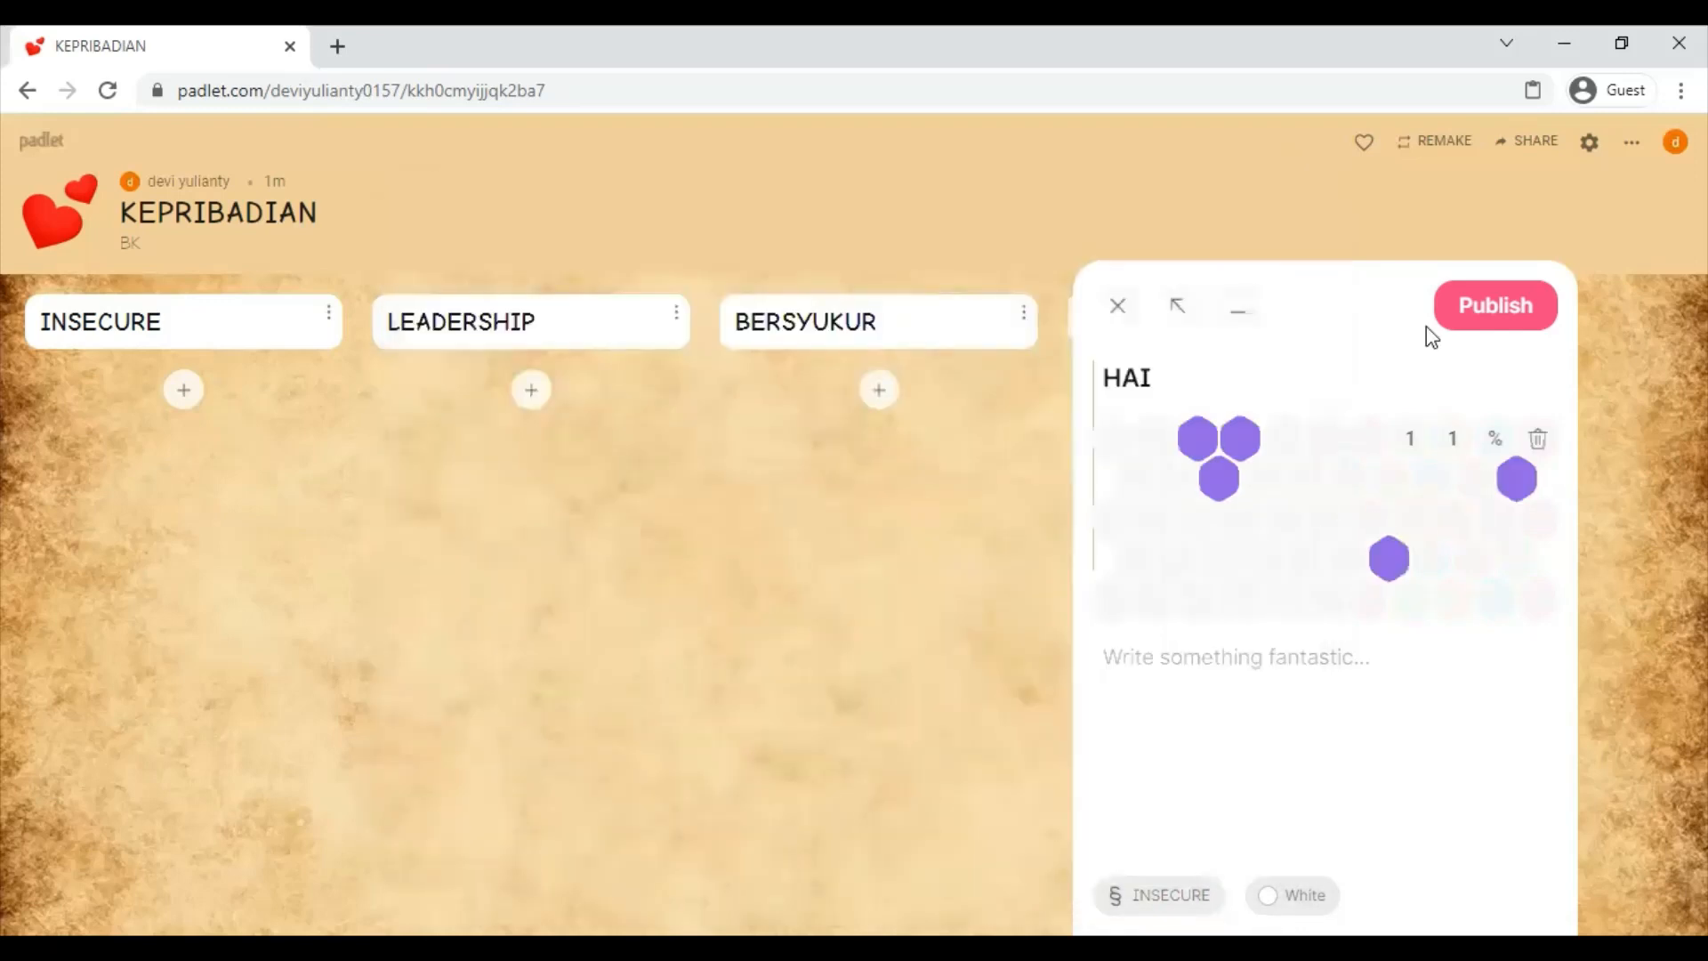
- Publish the HAI post and give it a five-star rating
click(1494, 307)
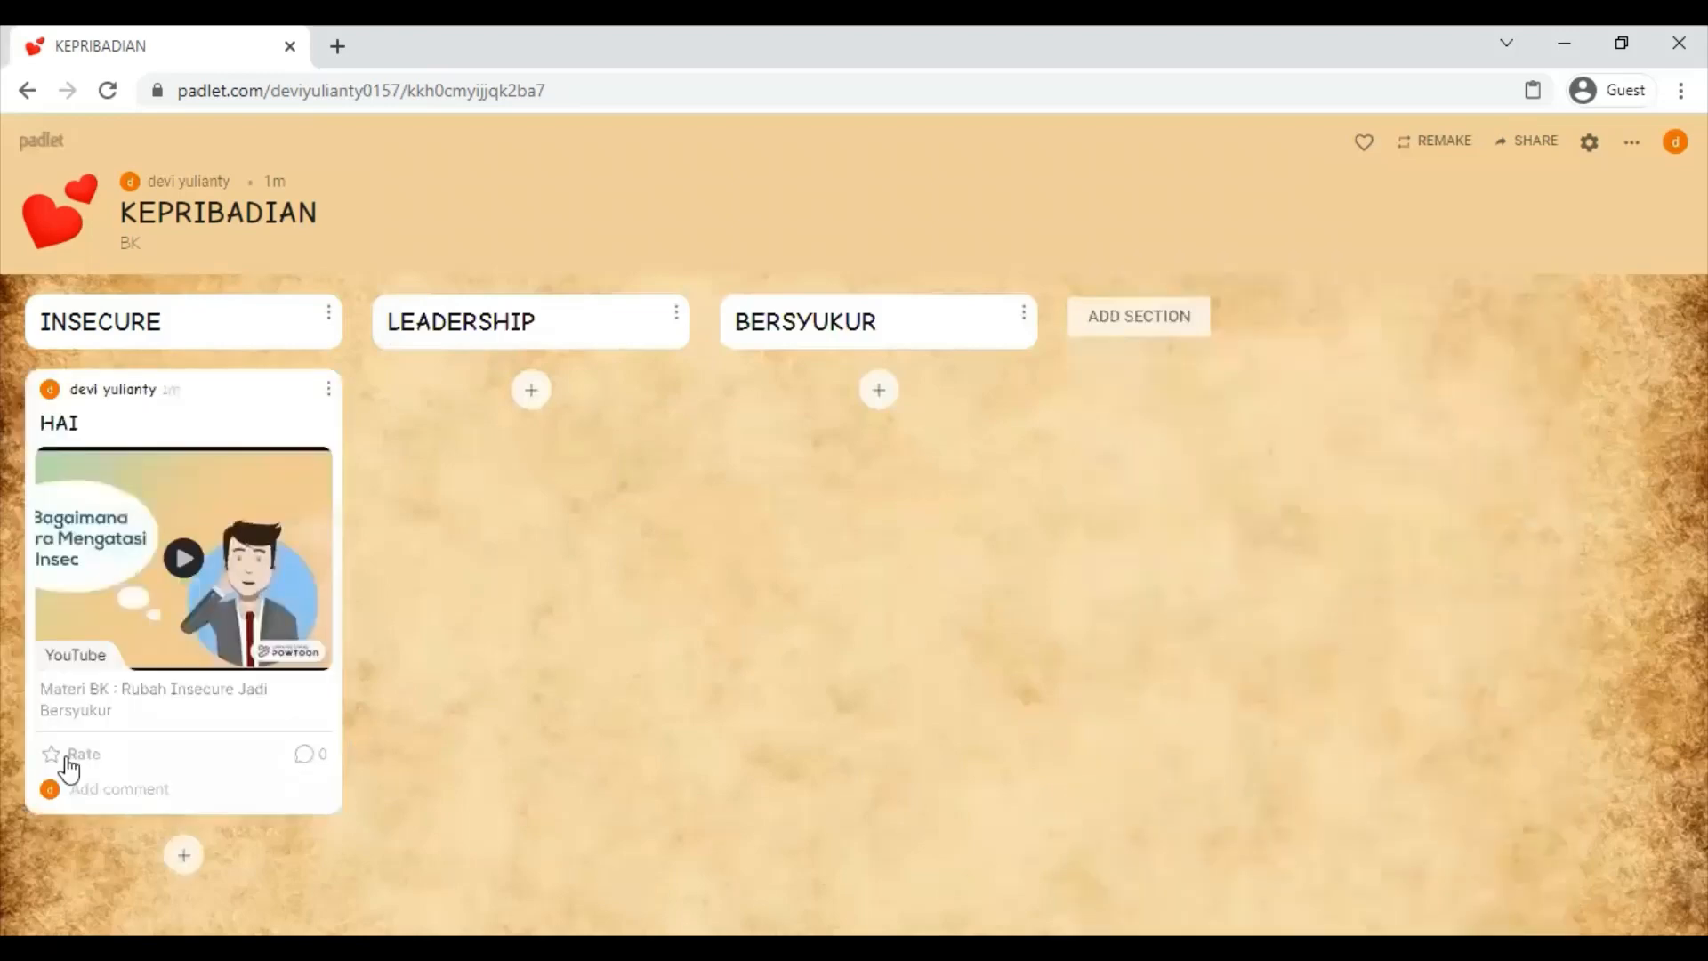
click(71, 764)
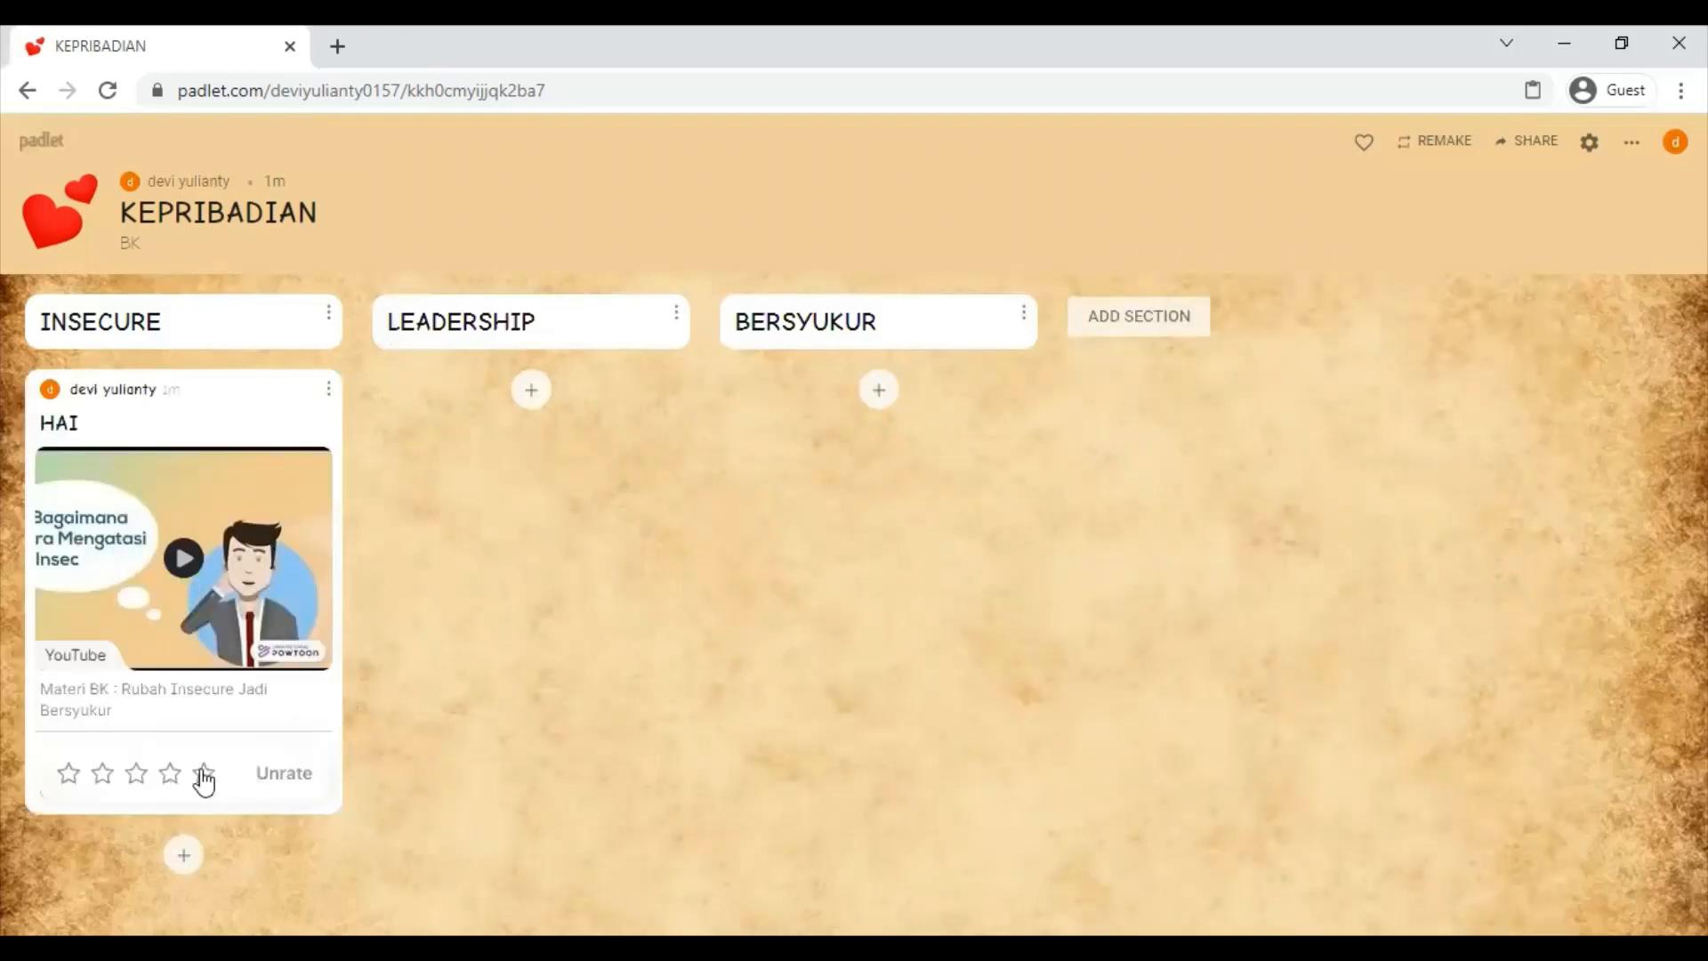
click(204, 775)
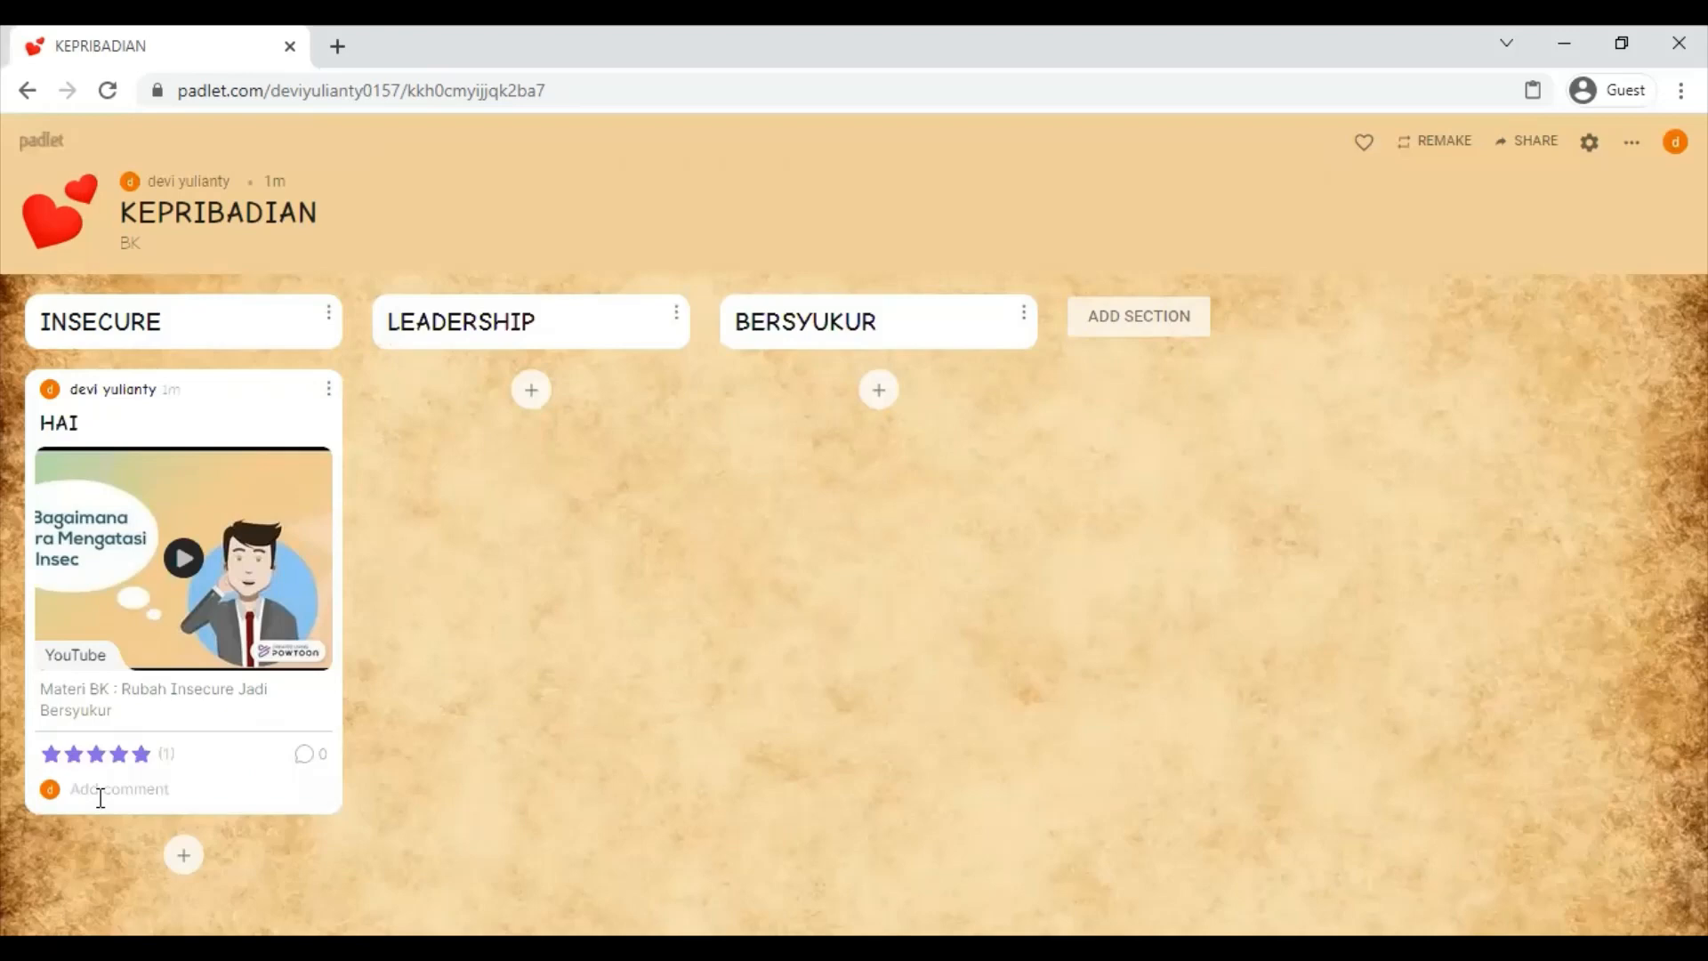
- Add two comments reading HAI to the post
click(100, 798)
text(HAI)
key(Return)
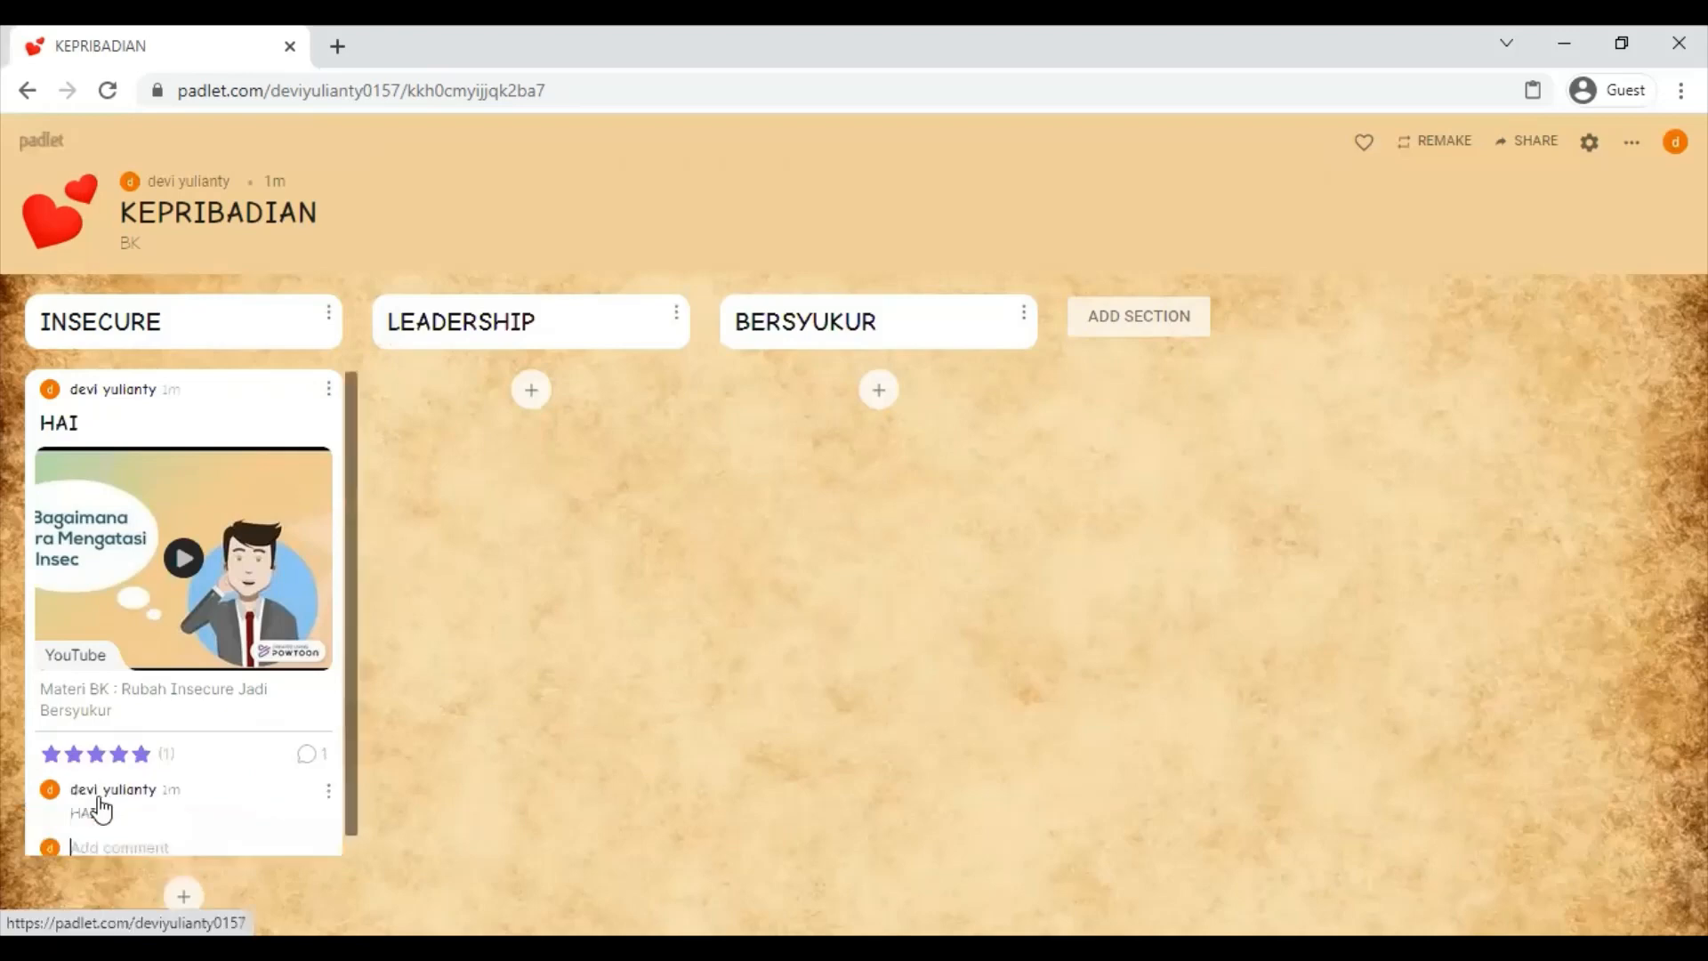
text(HAI)
key(Return)
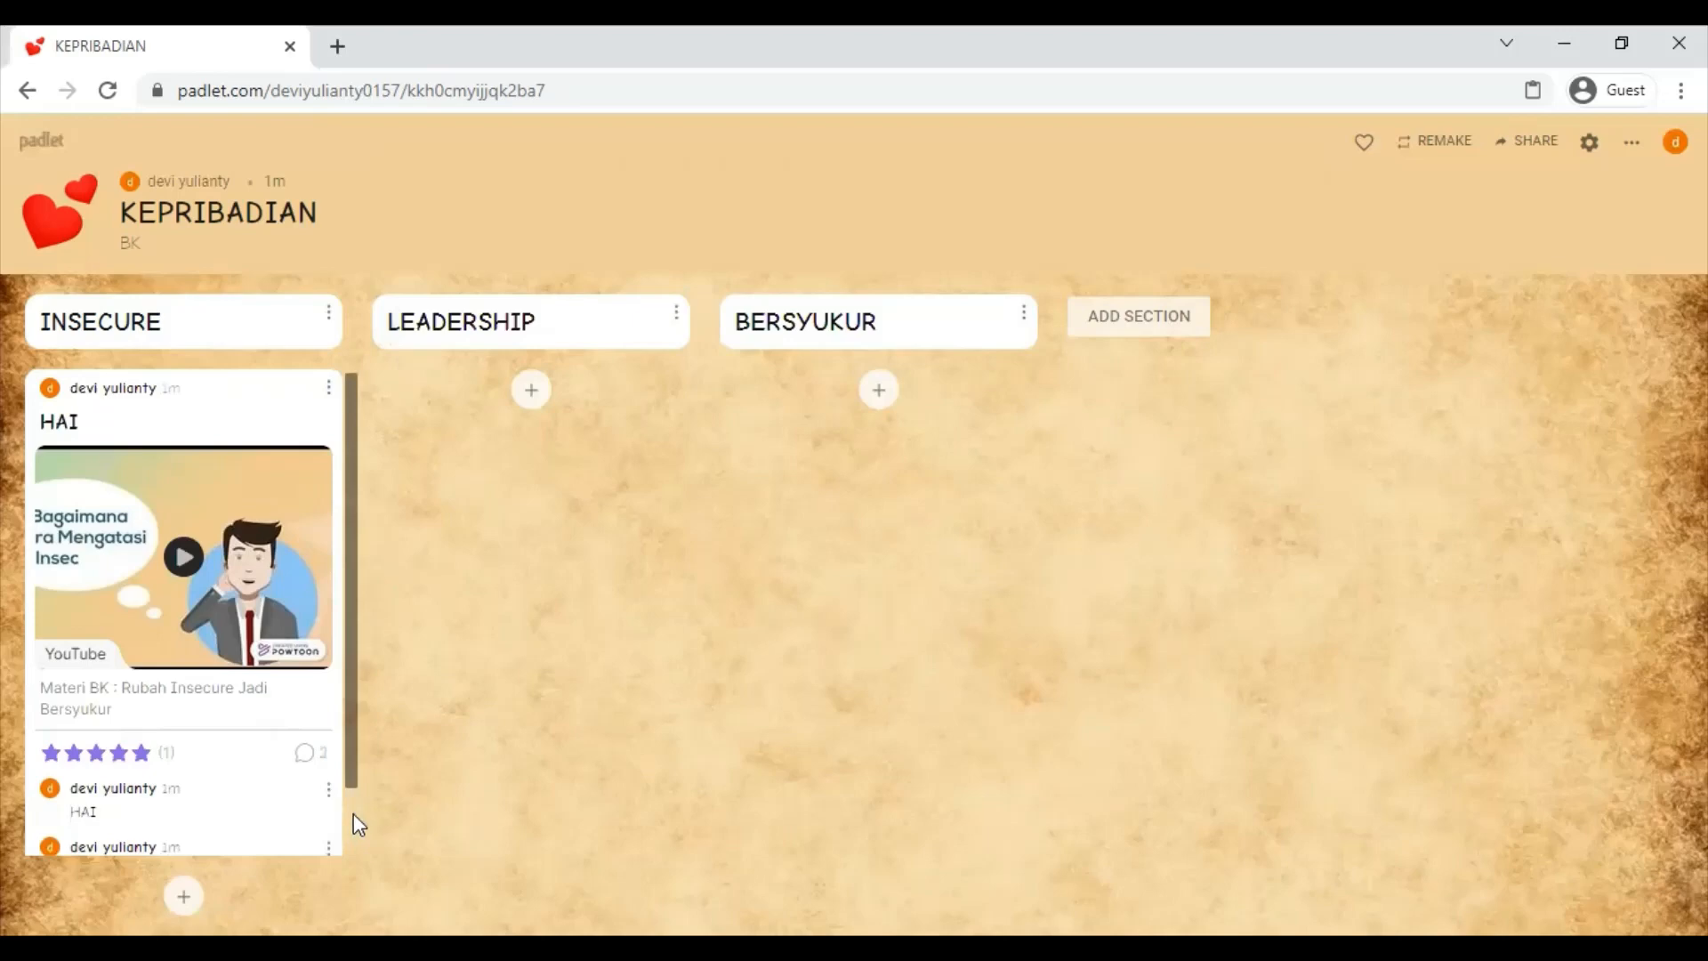
scroll(354, 819, down, 2)
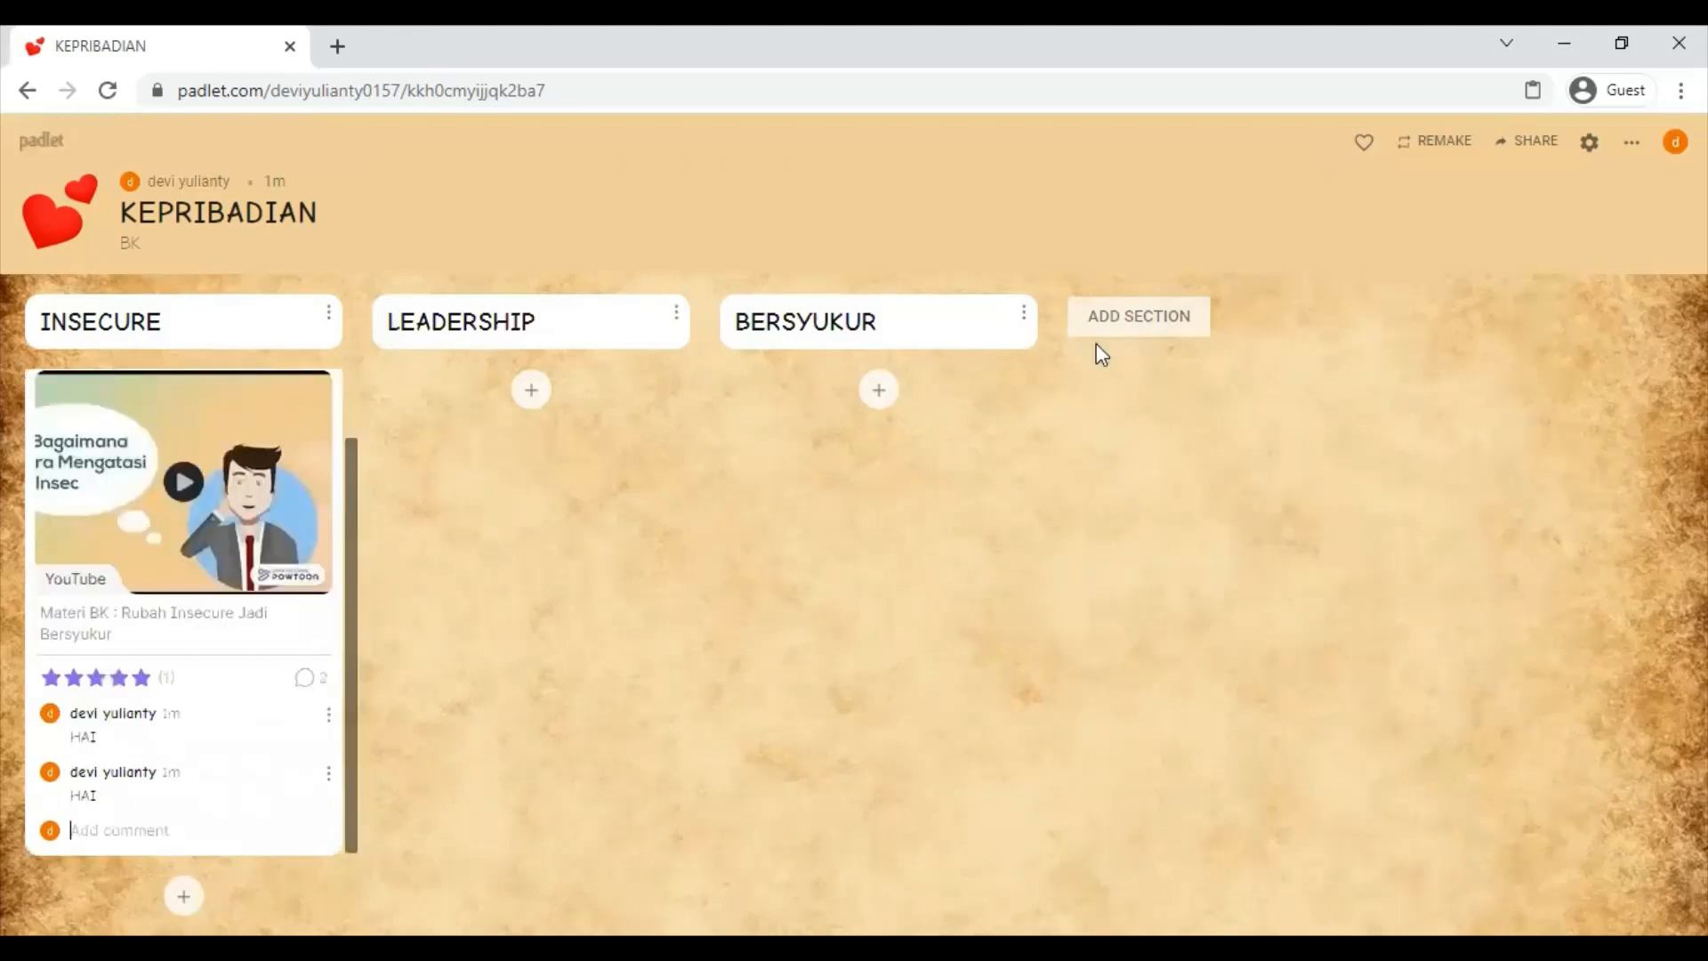